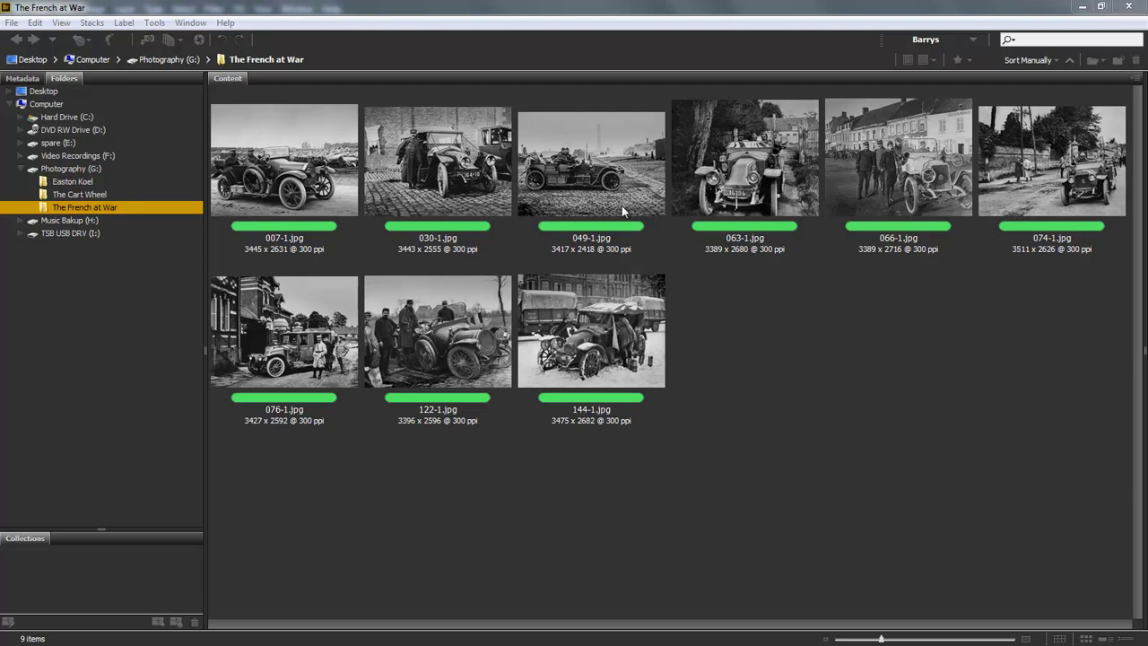
left_click(655, 180)
left_click(714, 170)
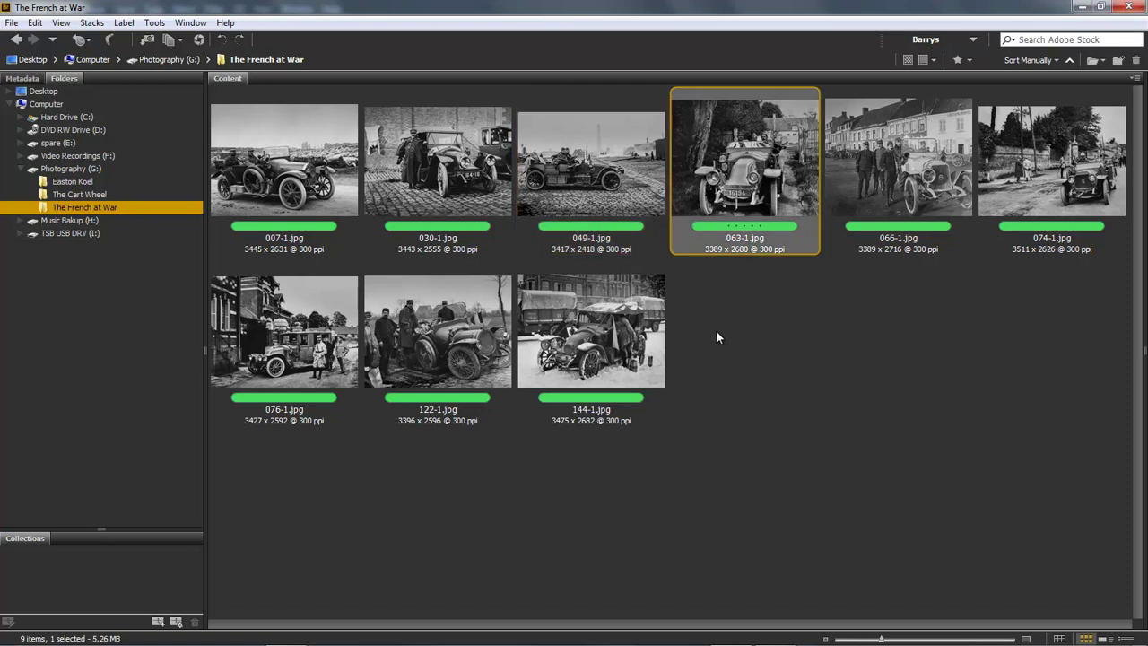
left_click(601, 203)
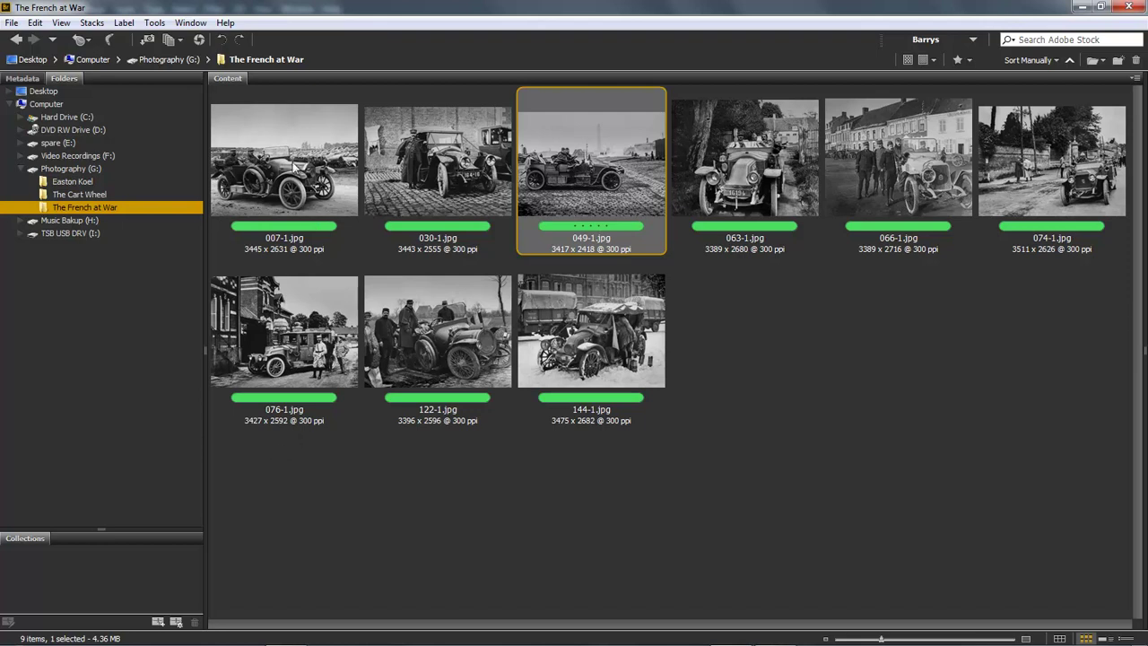
- Select all nine photos from 007-1.jpg to 144-1.jpg and load them as layers into a single Photoshop document
left_click(292, 165)
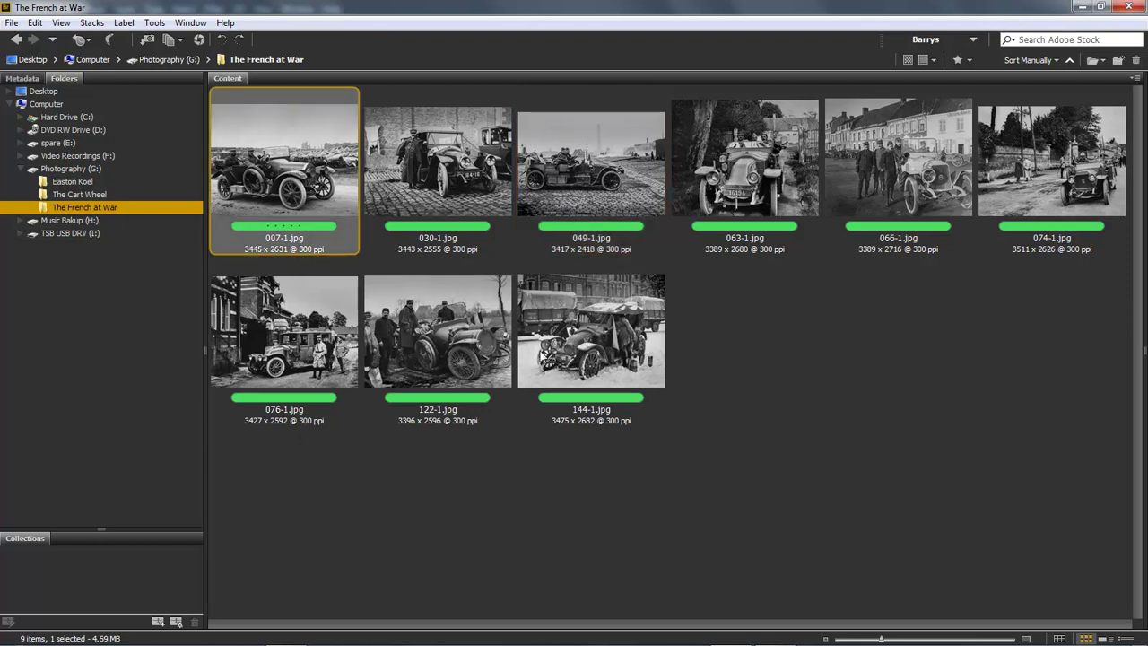
left_click(592, 341, "shift")
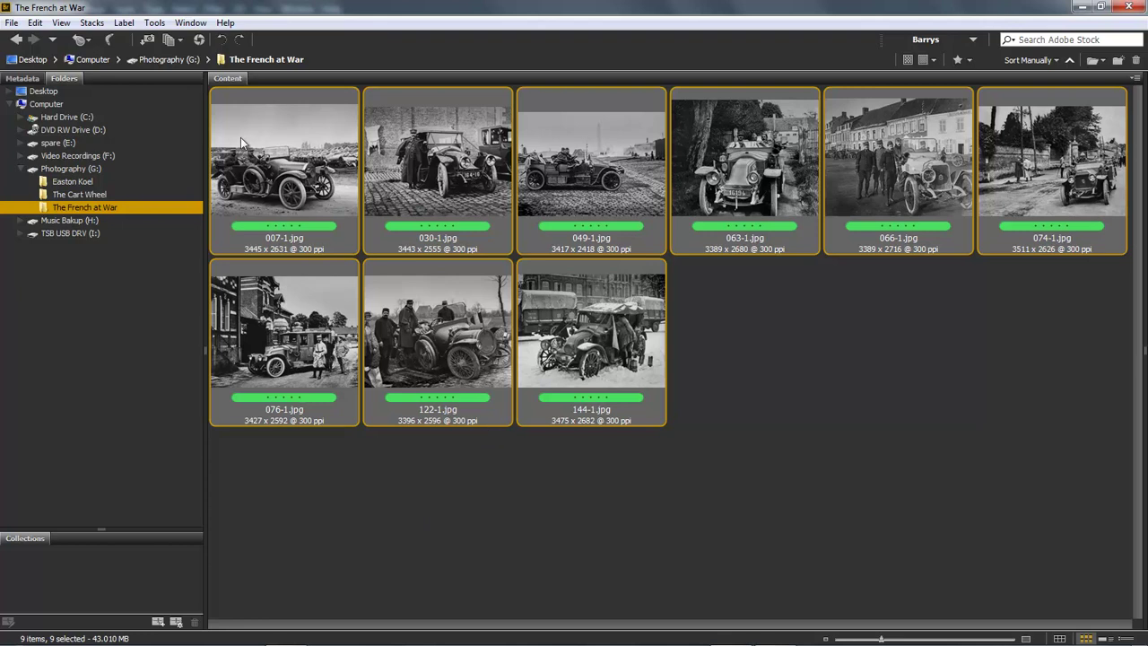
left_click(156, 24)
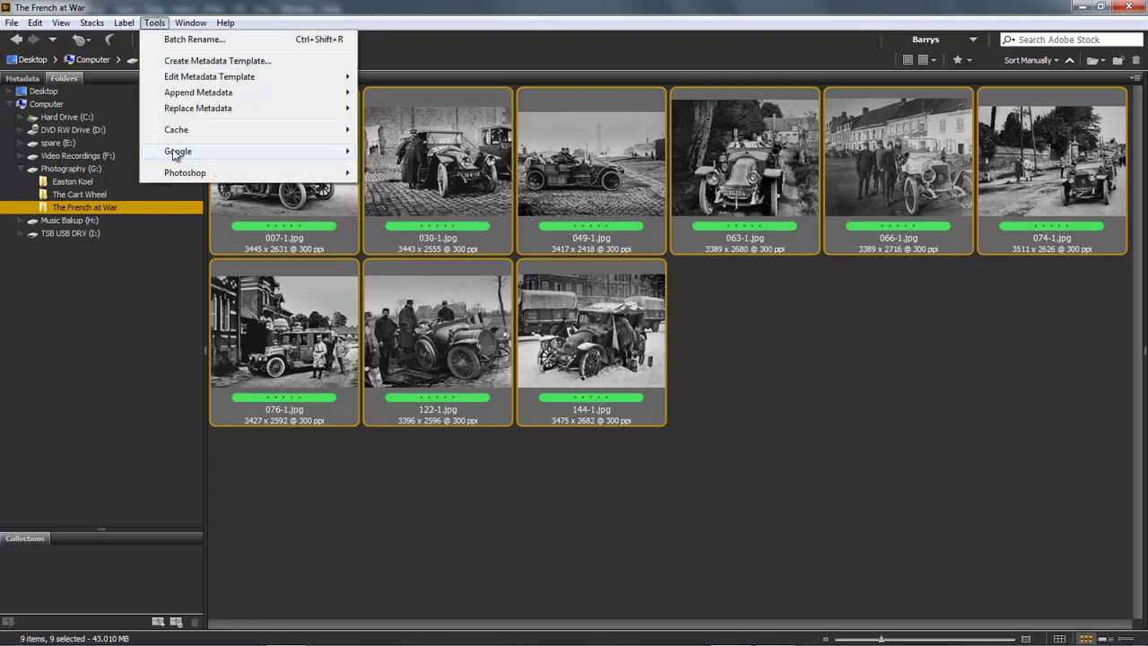
mouse_move(177, 176)
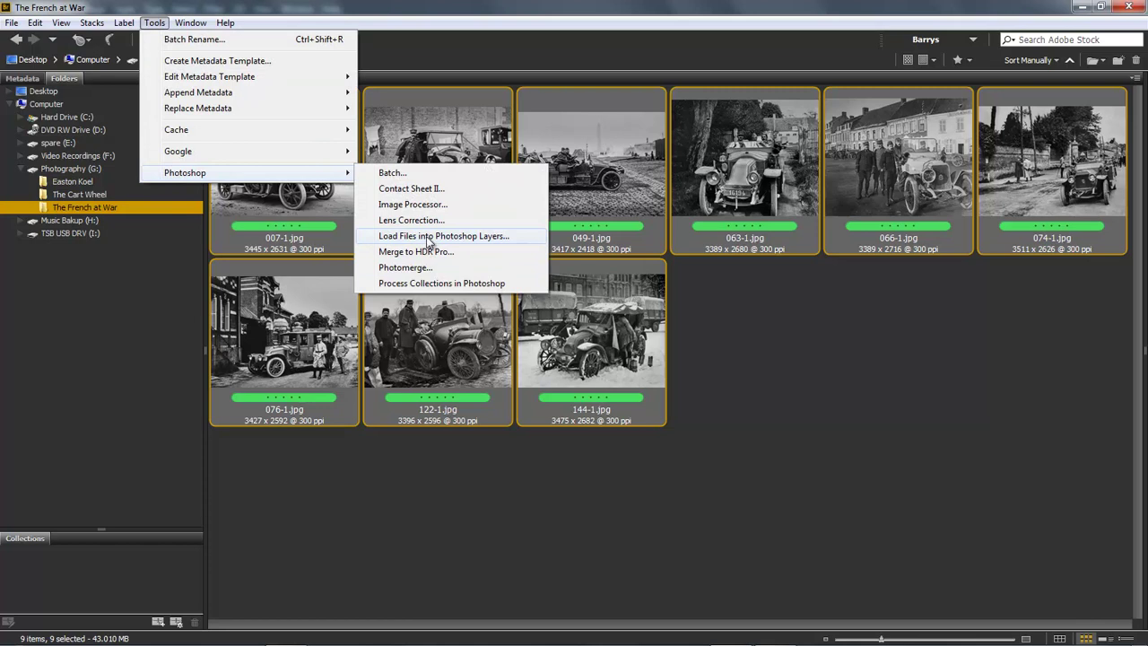
left_click(428, 236)
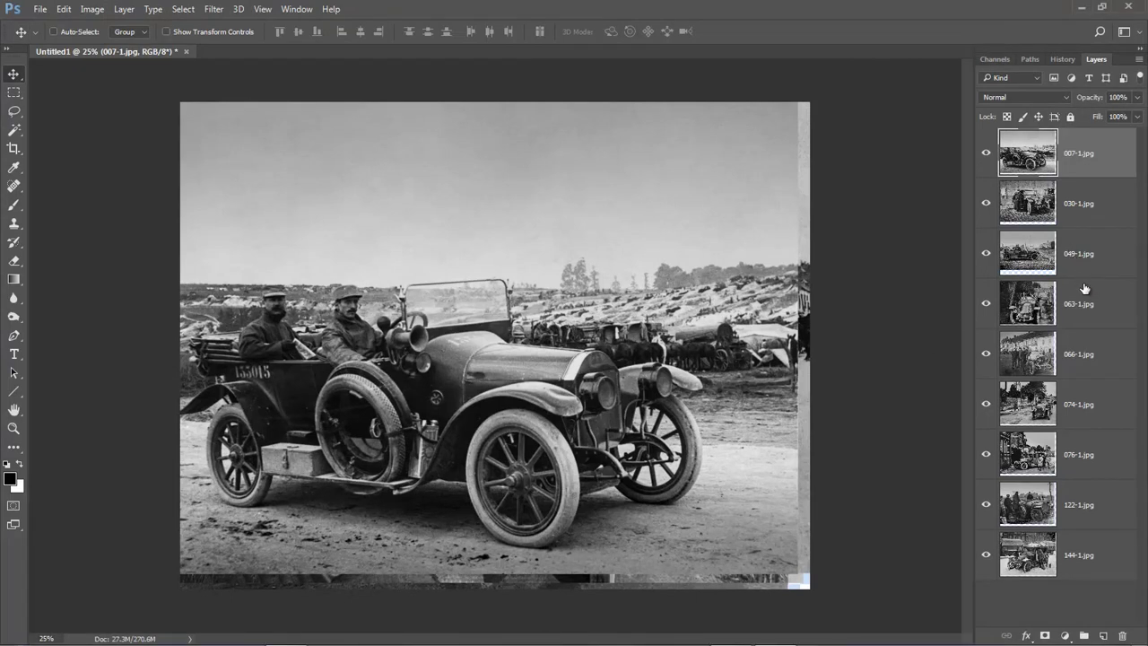
- Hide every layer except 049-1.jpg
left_click(985, 204)
left_click(985, 154)
left_click(986, 304)
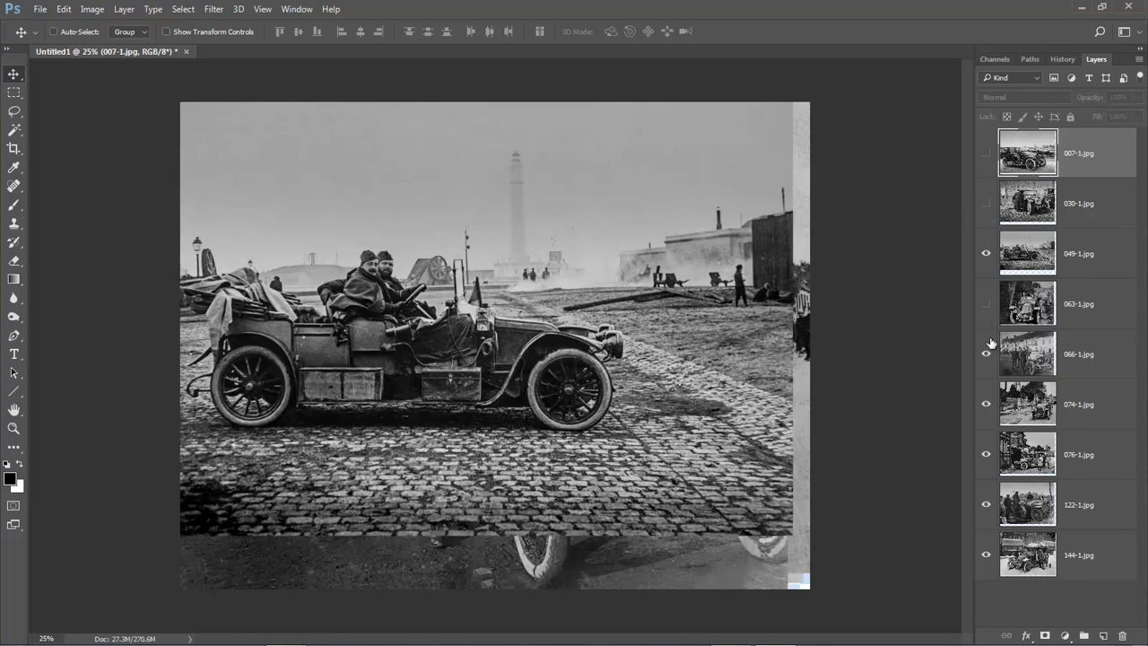
left_click(986, 354)
left_click(985, 404)
left_click(985, 454)
left_click(986, 505)
left_click(986, 555)
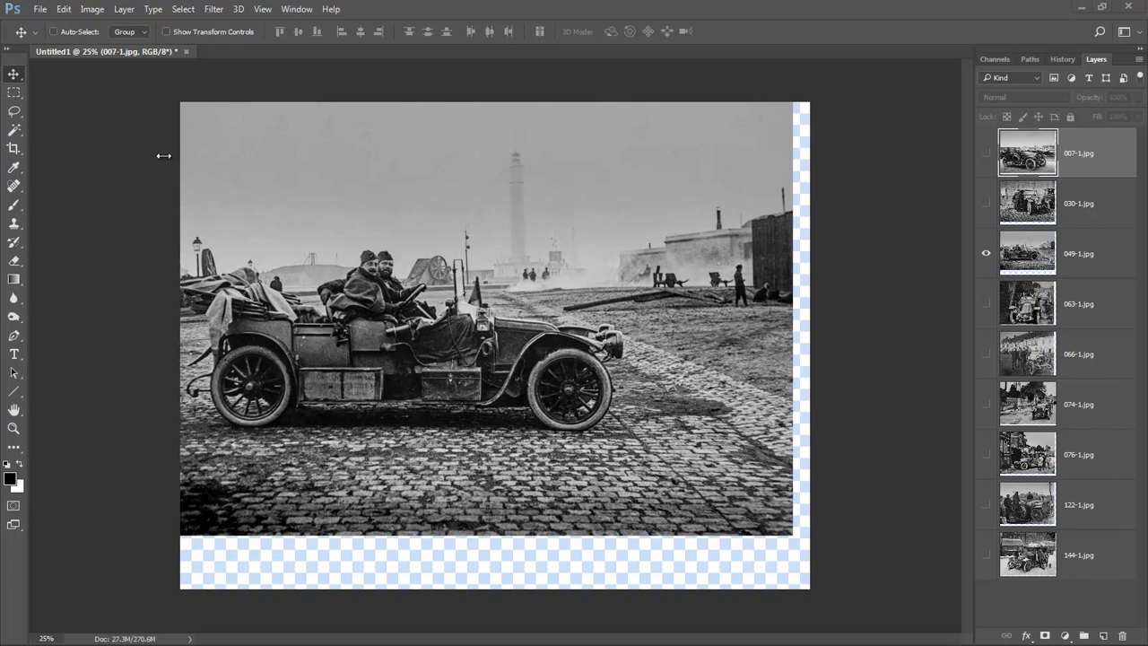
- Check the document's pixel dimensions with Image Size, then return to the Move tool
left_click(90, 9)
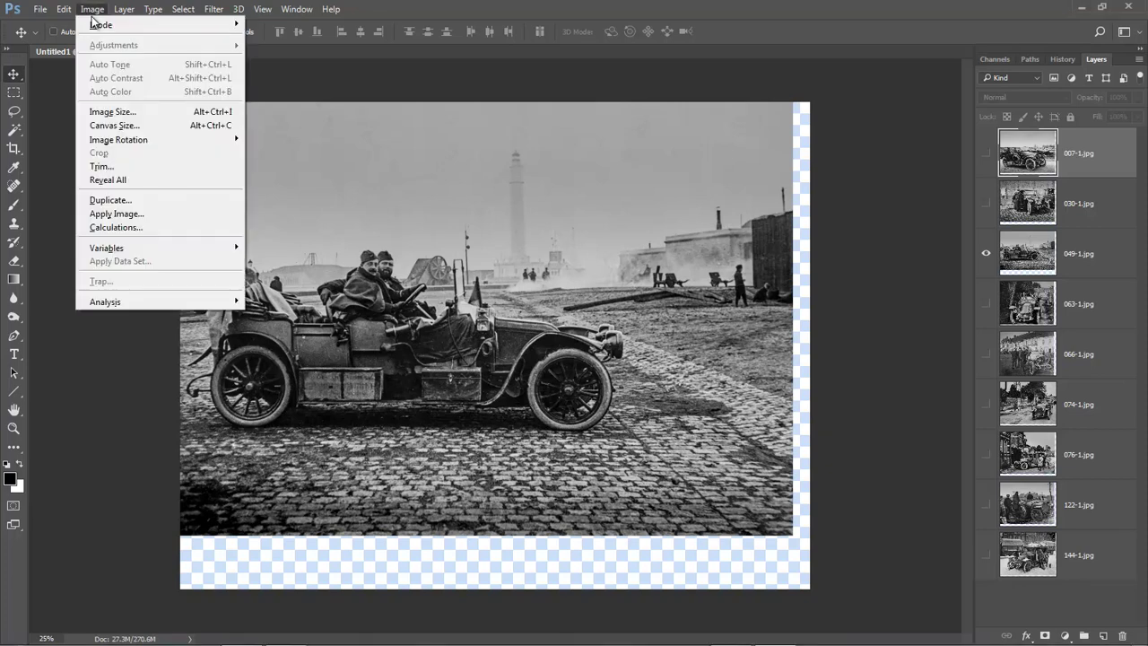
left_click(102, 112)
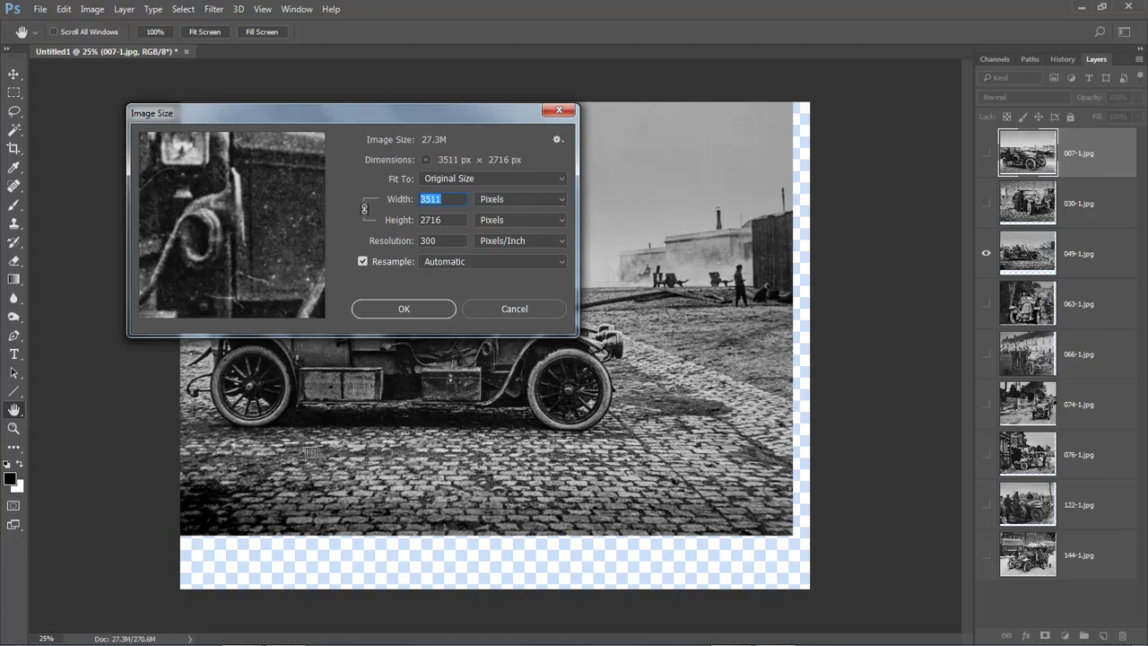
left_click(520, 309)
key("v")
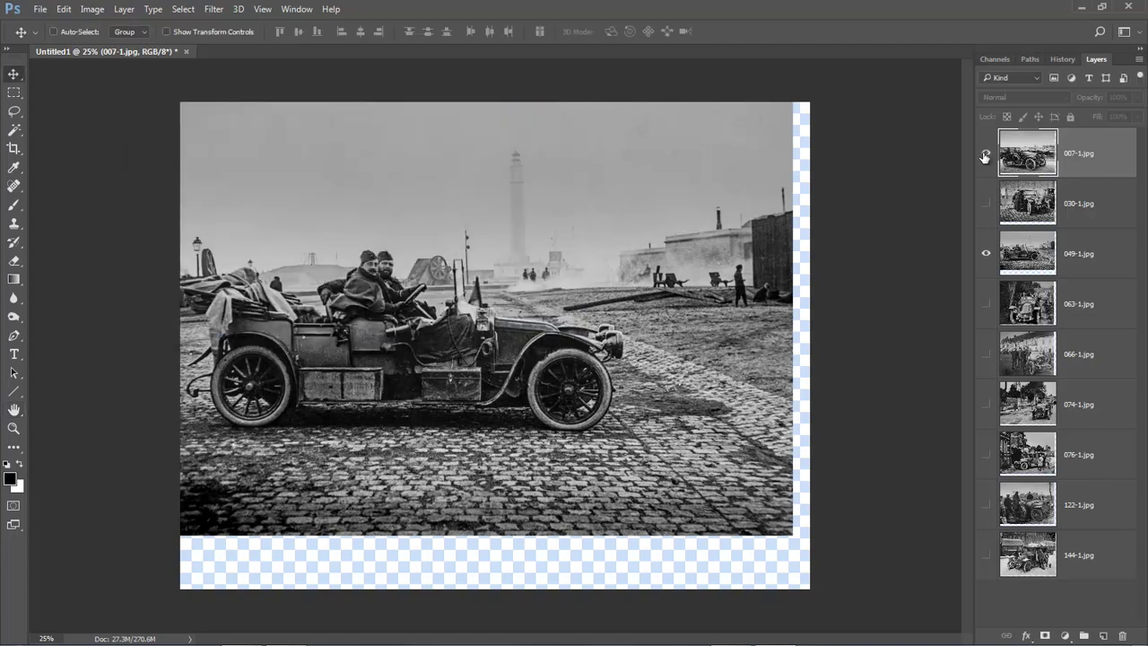
- Show the 007-1.jpg layer and check the document's image size again
left_click(985, 152)
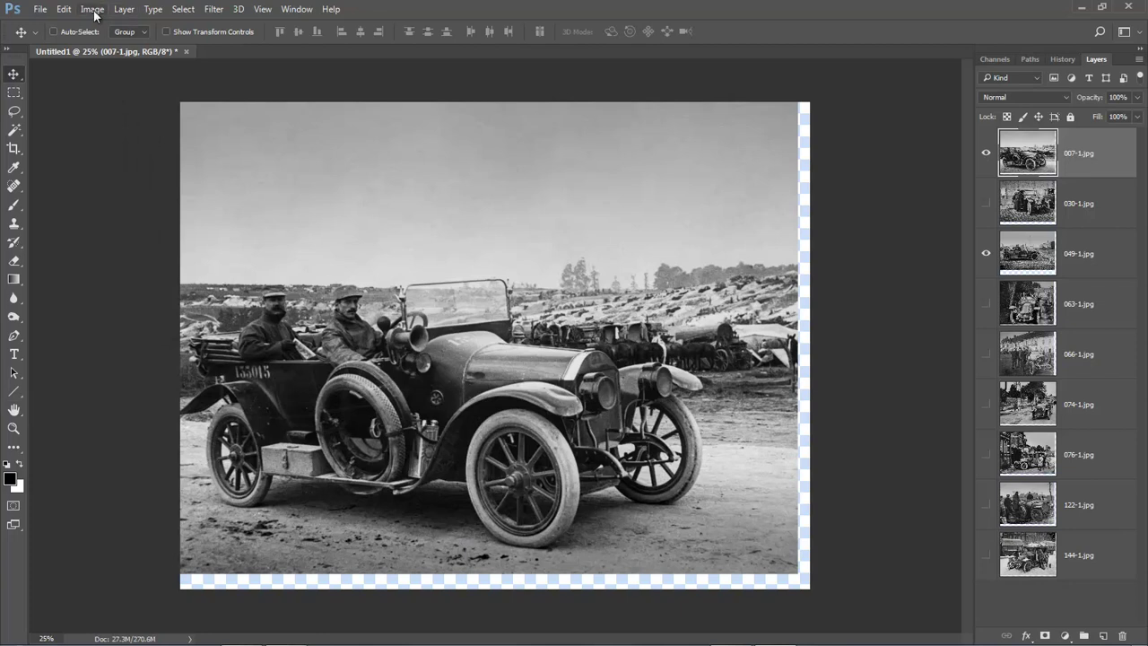
left_click(92, 9)
left_click(106, 111)
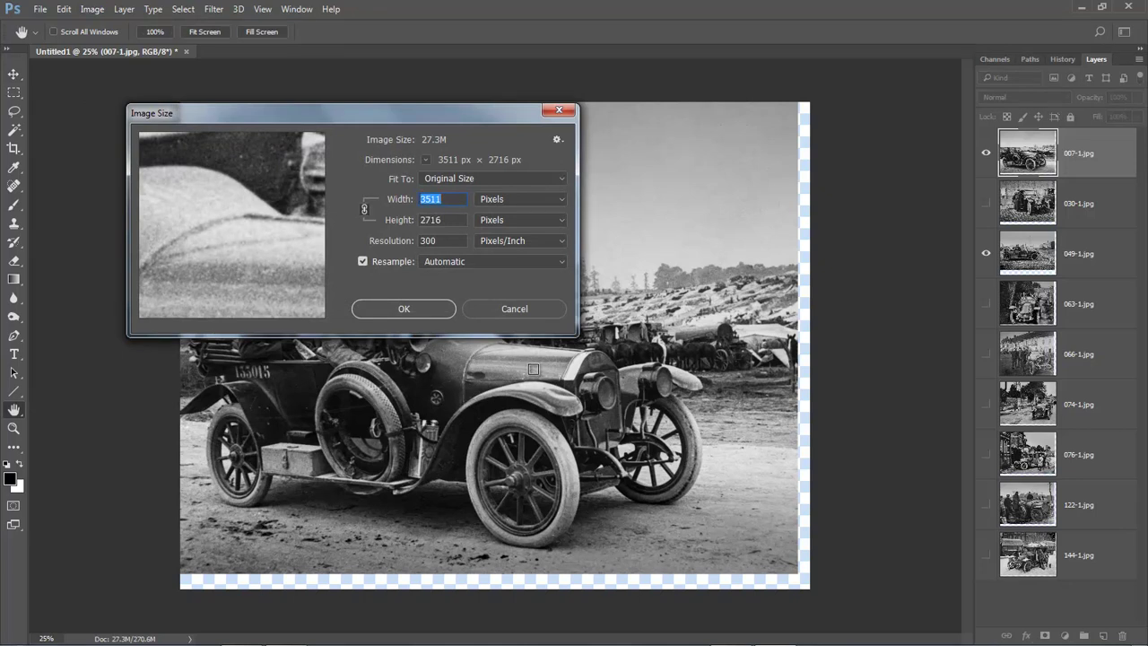
left_click(505, 313)
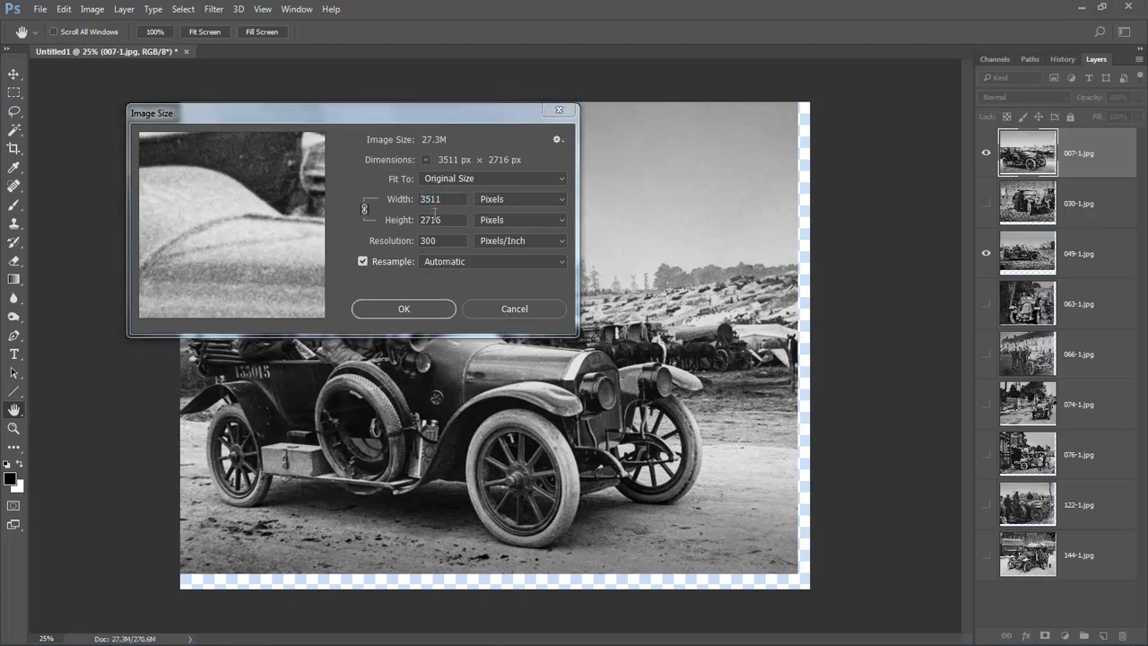
left_click(516, 309)
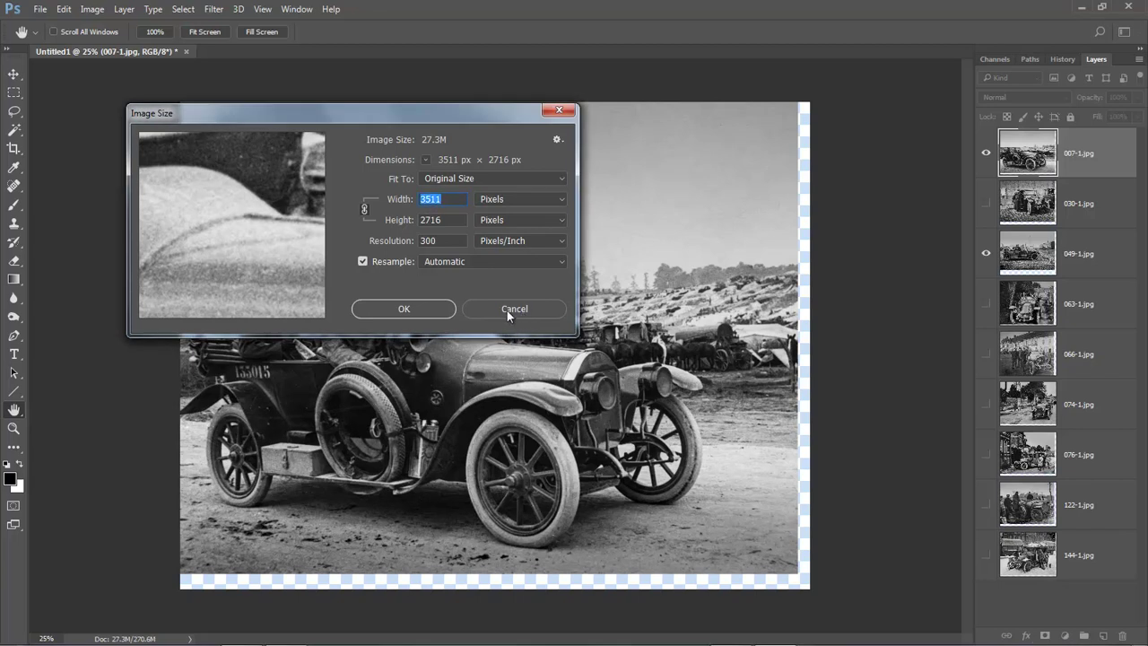
left_click(506, 309)
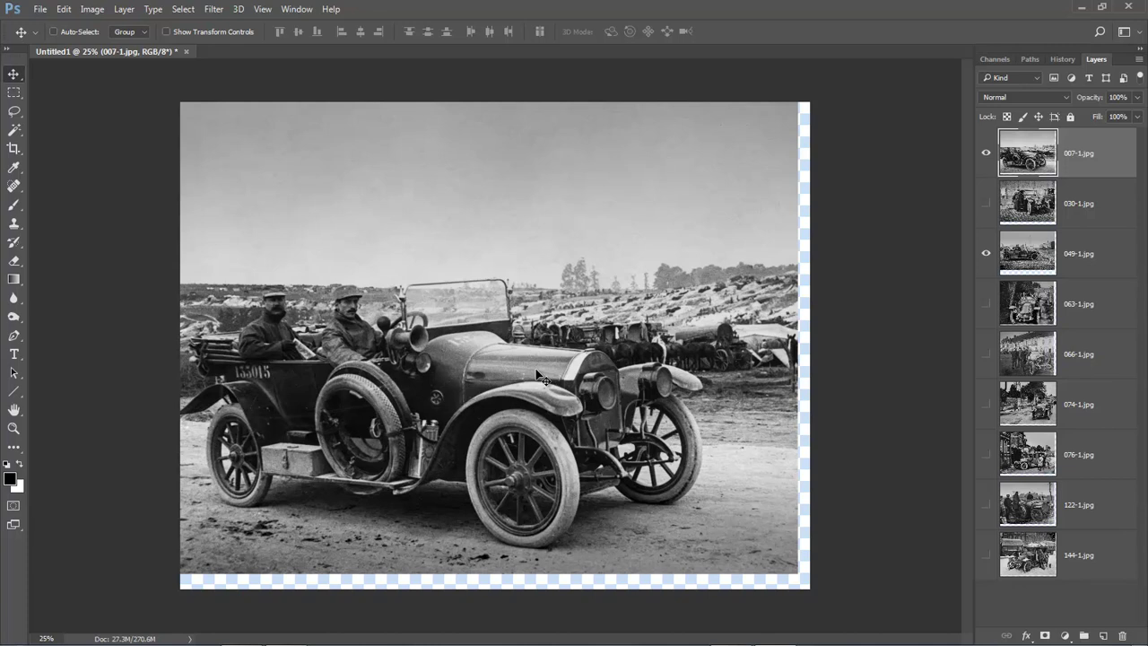
- Enlarge the canvas to 14000 pixels wide and 11000 pixels high
left_click(93, 10)
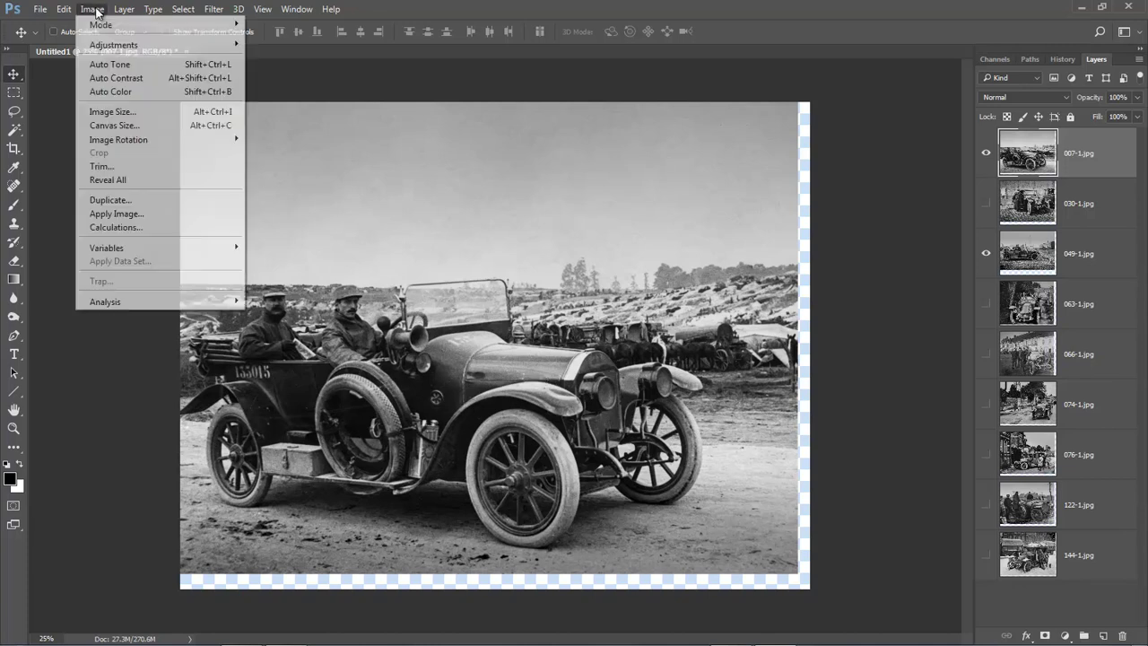
left_click(115, 125)
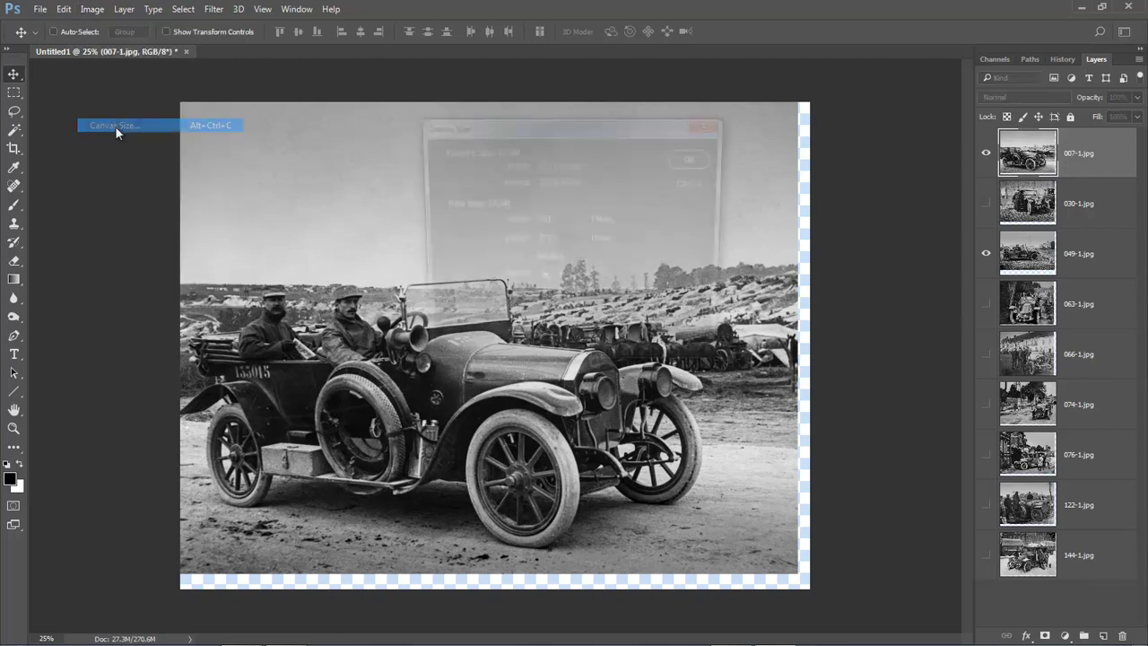
left_click_drag(560, 221, 491, 239)
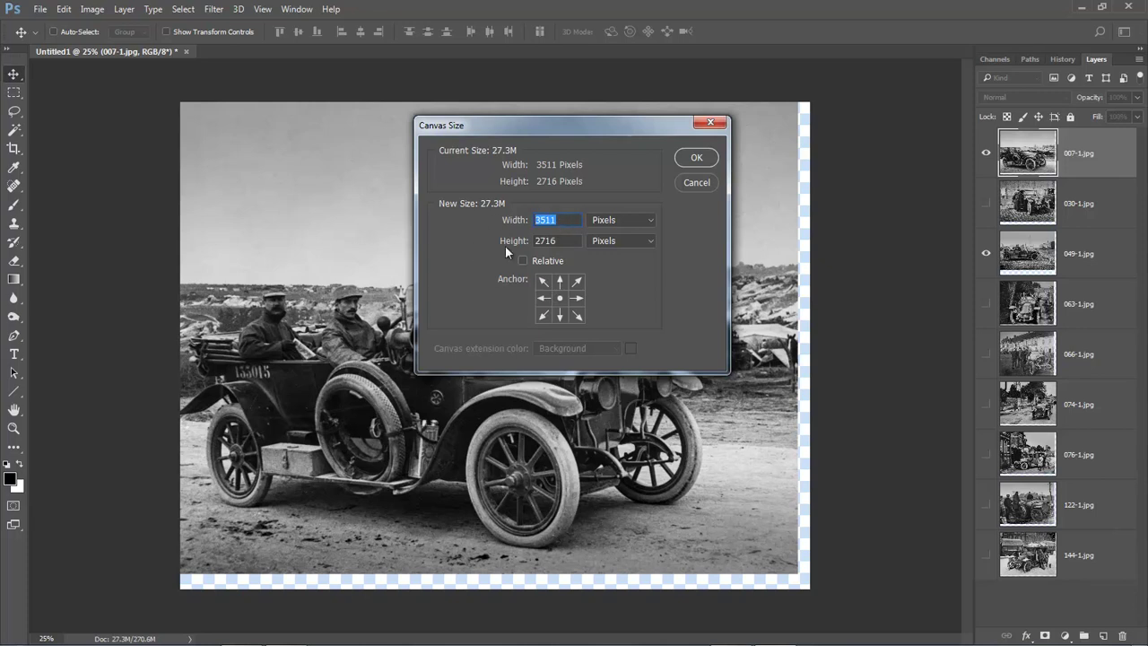
type("14000")
double_click(565, 241)
type("11000")
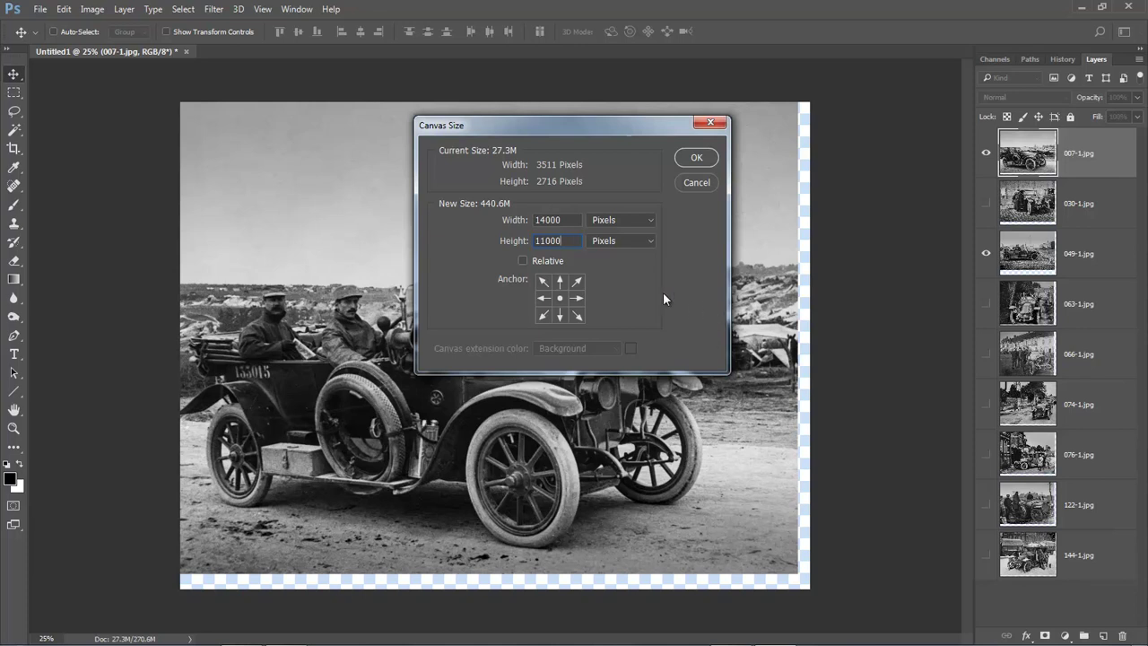
left_click(697, 158)
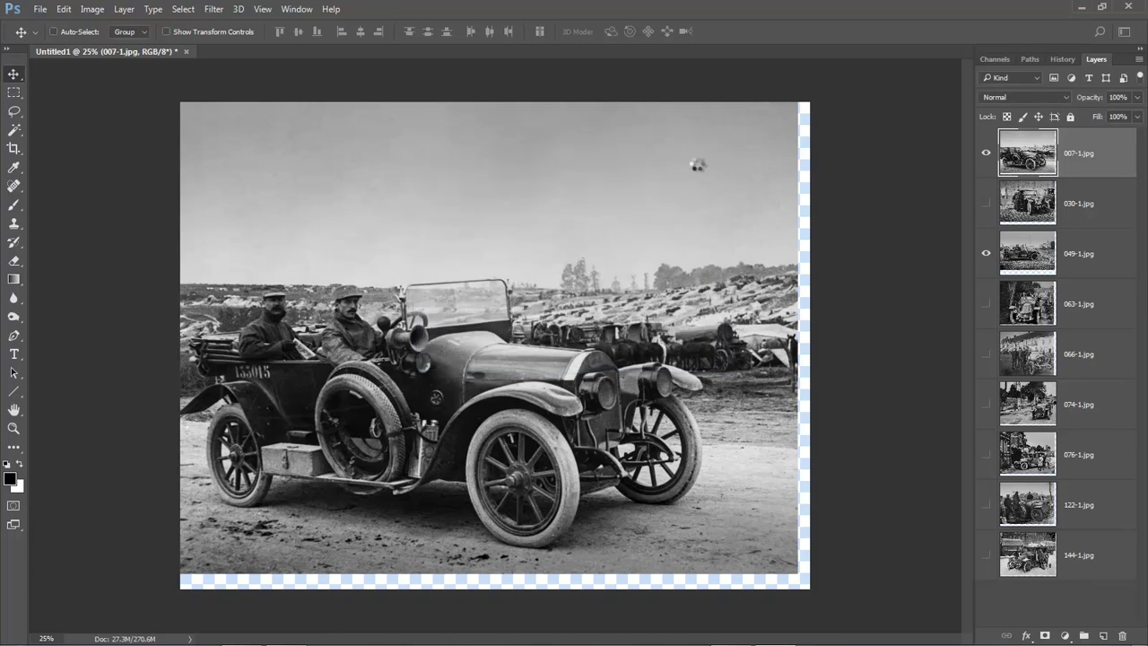
- Move the 007-1.jpg photo to the upper middle of the enlarged canvas, clear of the photo beneath it
key("ctrl")
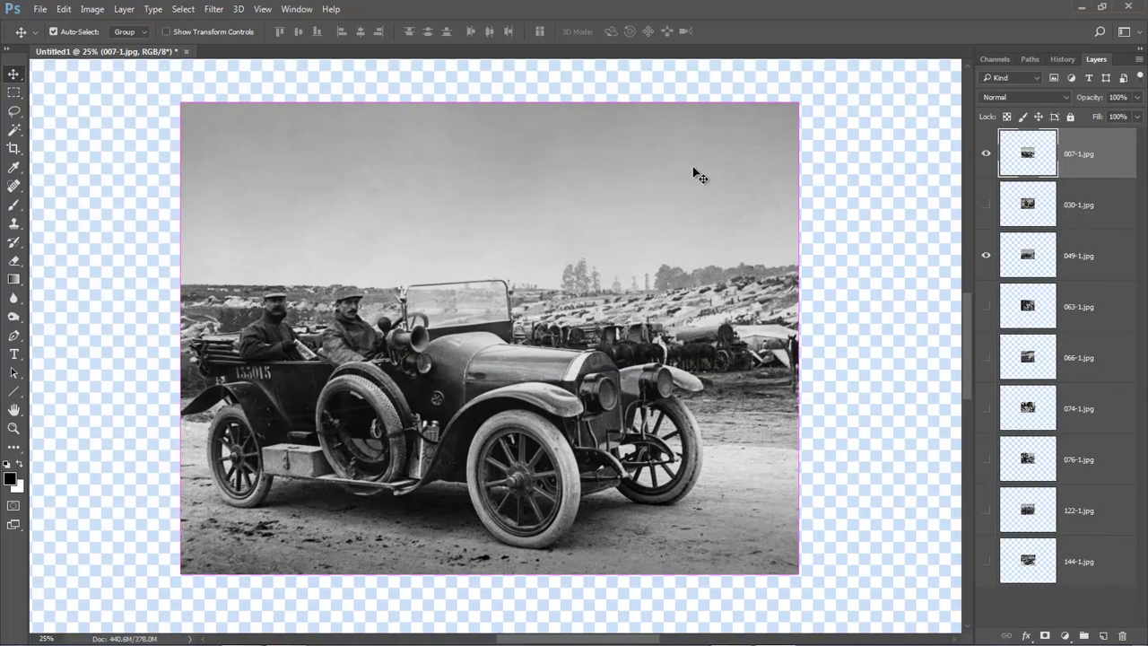
key("ctrl+0")
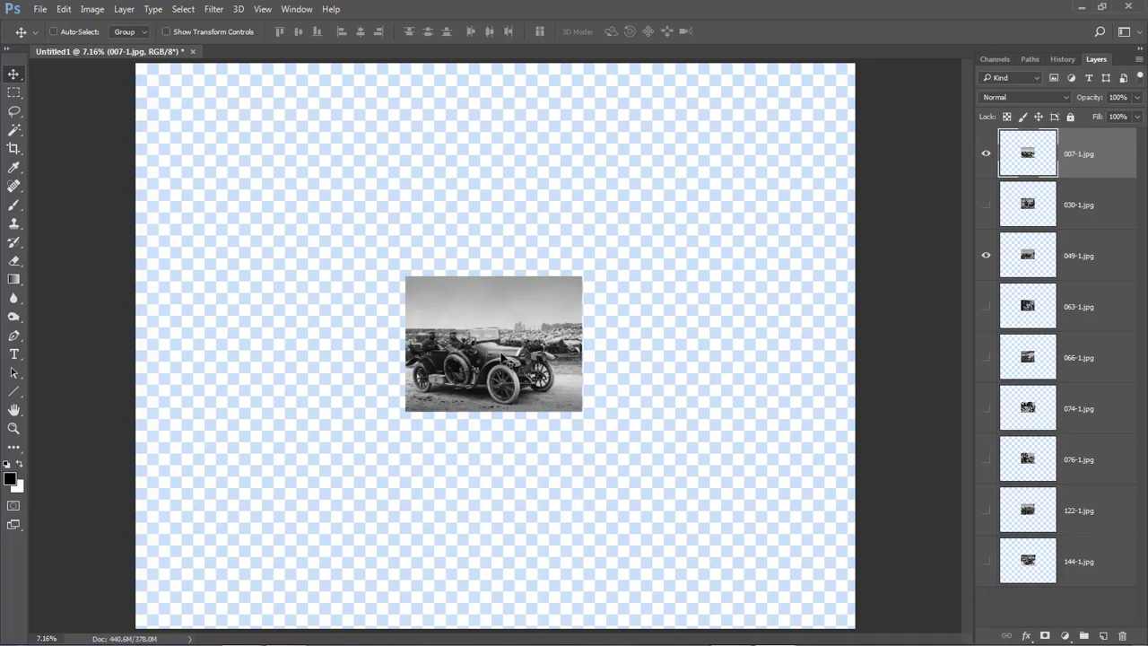
left_click_drag(494, 351, 530, 166)
left_click_drag(556, 110, 566, 115)
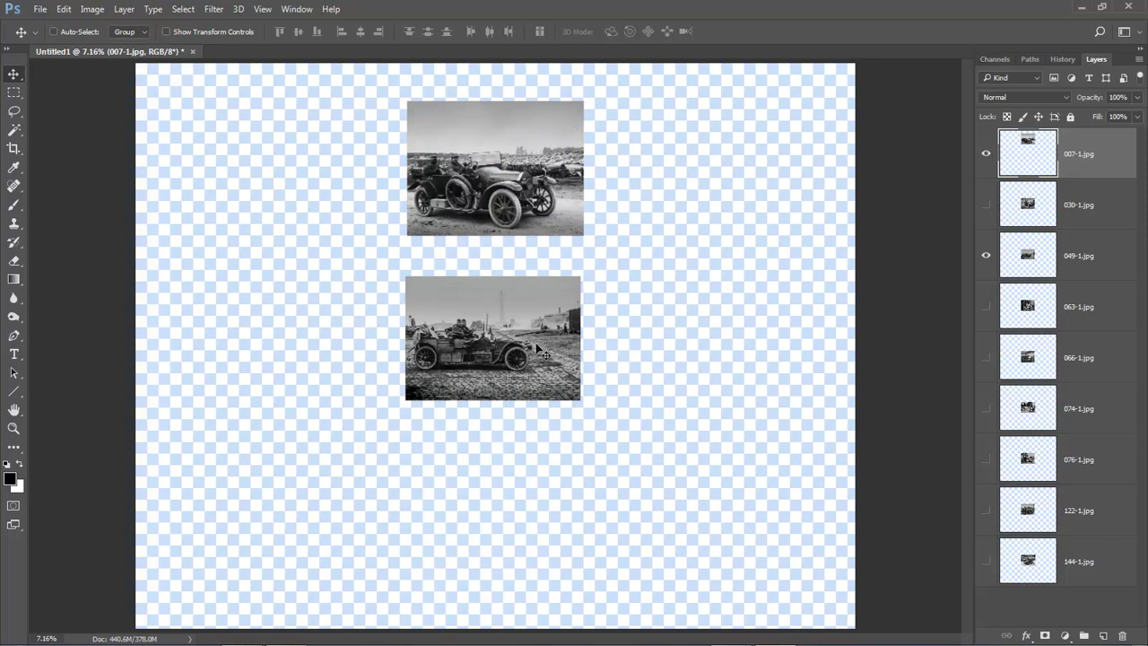
- Hide the 049-1.jpg layer and place the 007-1.jpg layer at the bottom of the layer stack
left_click(986, 256)
mouse_move(547, 160)
left_mouse_down()
mouse_move(536, 160)
mouse_move(547, 159)
left_mouse_up()
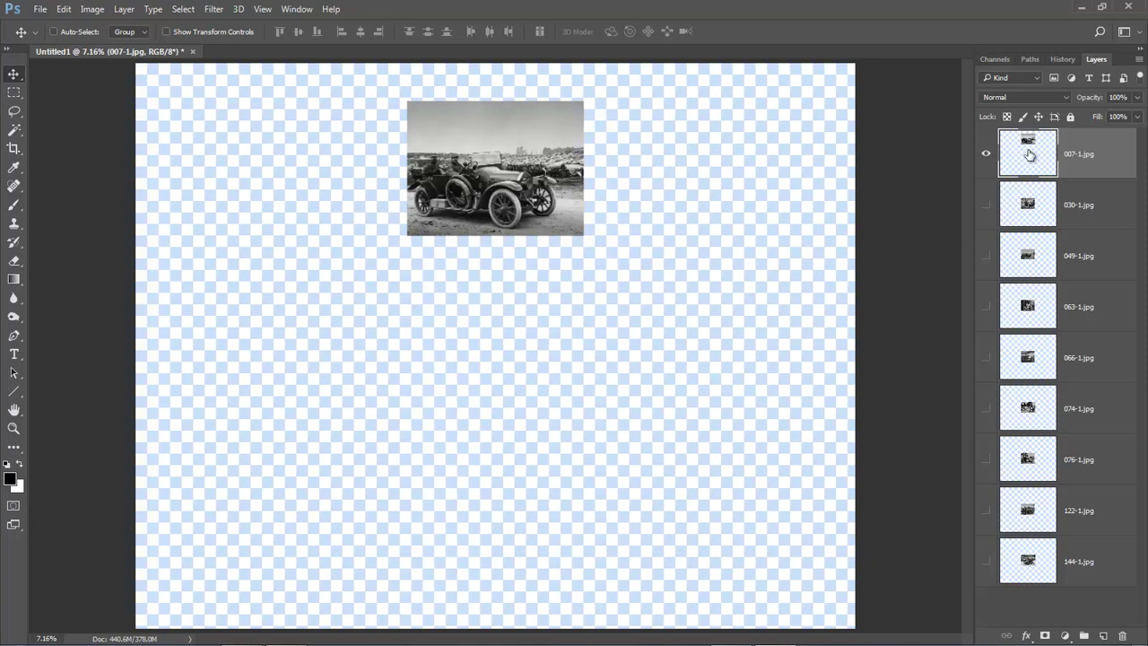
left_click_drag(1028, 154, 1033, 586)
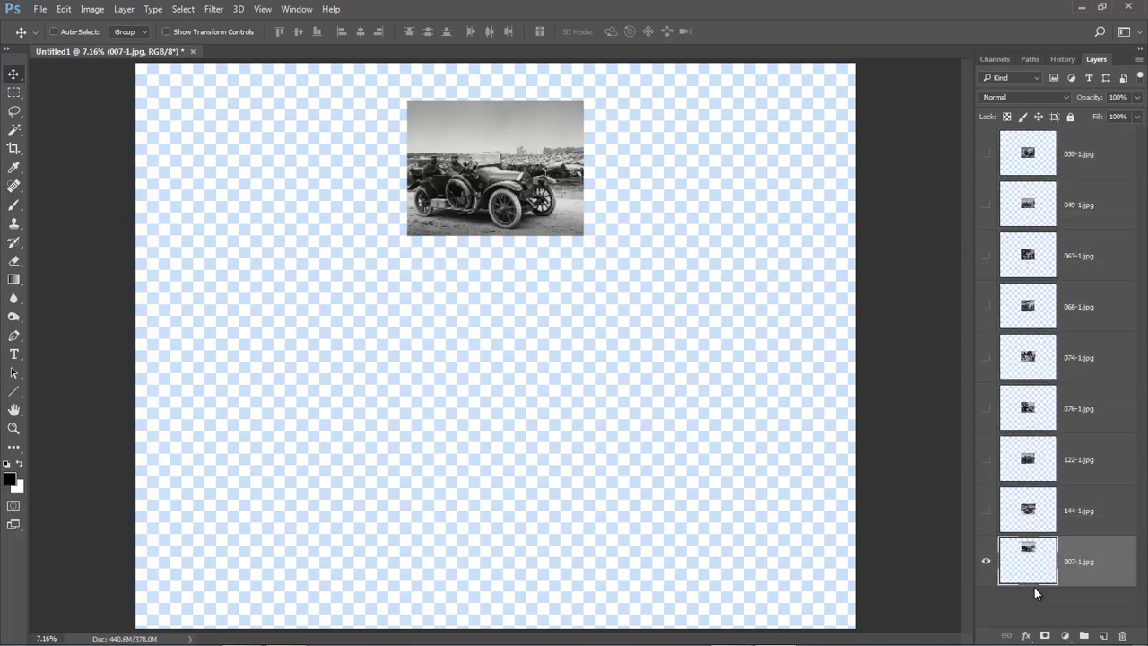
- Show the 144-1.jpg layer and use Free Transform to move its photo over the 007-1.jpg photo
left_click(986, 511)
left_click(1067, 524)
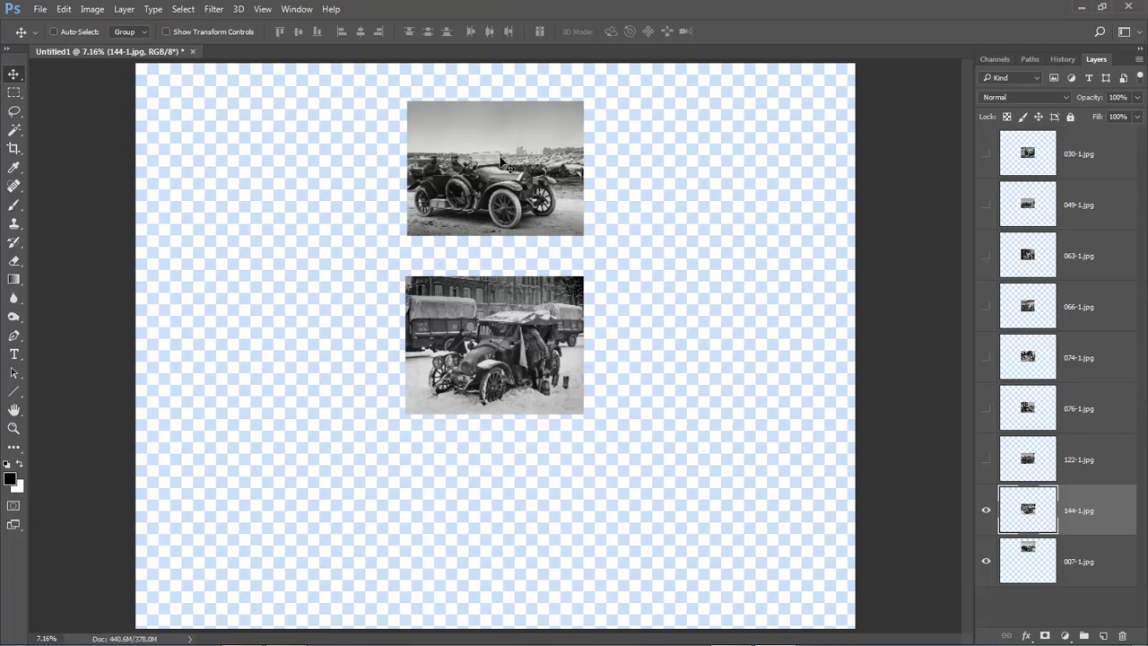
key("ctrl+t")
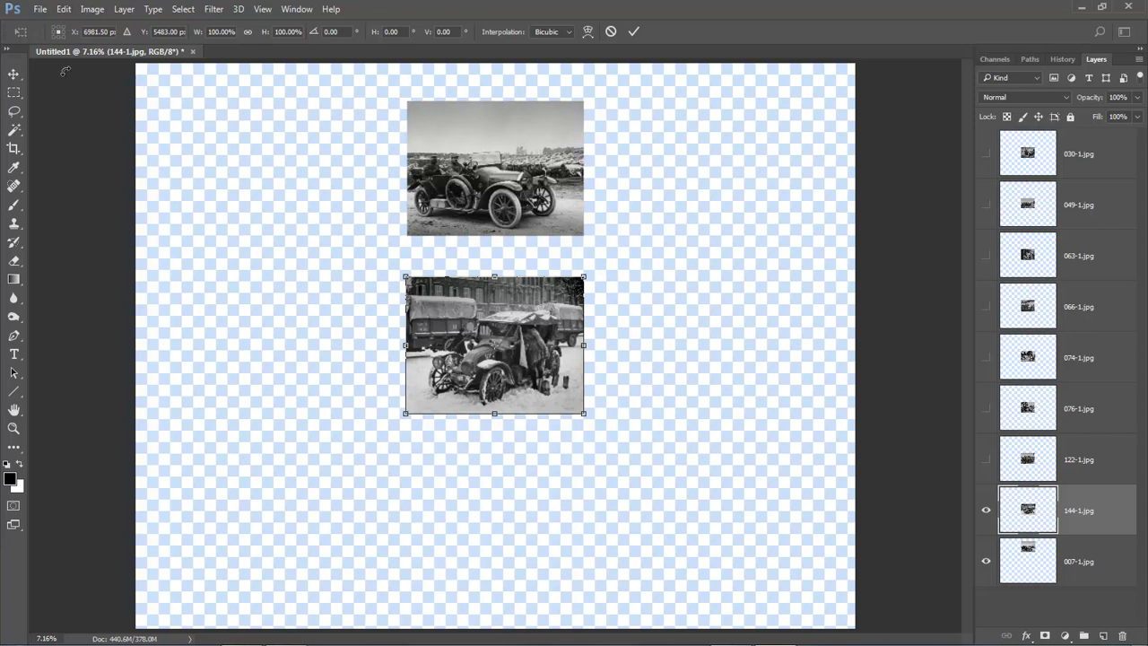
left_click_drag(508, 337, 518, 155)
left_click(502, 154)
left_click(505, 158)
left_click(508, 170)
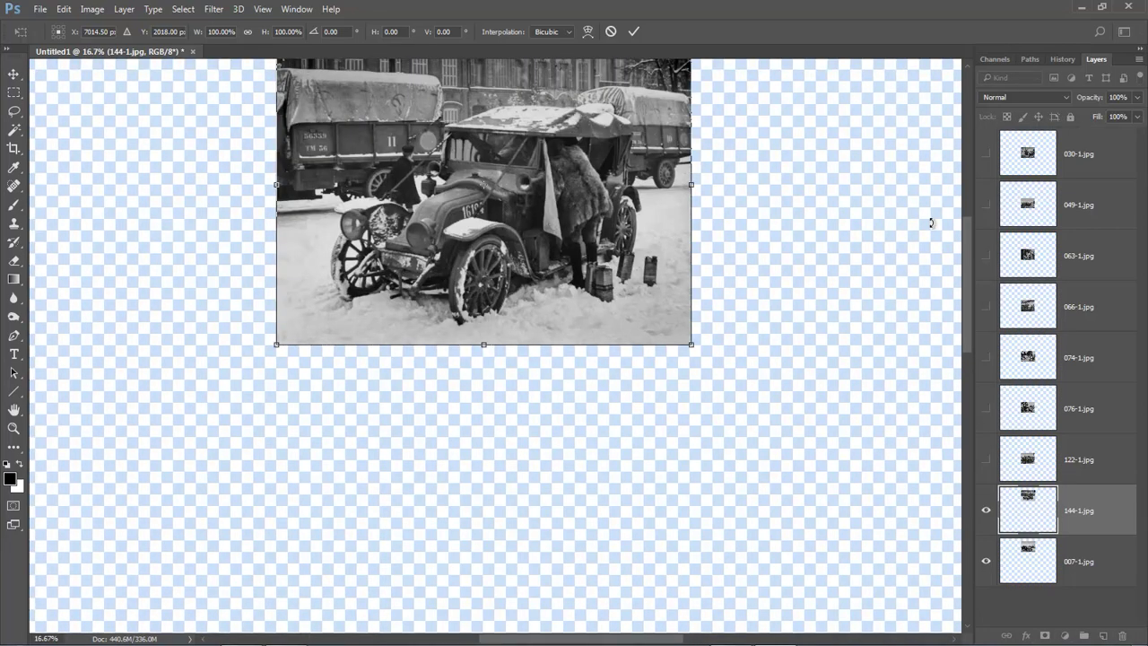
- Scale the 144-1.jpg photo to about 99.14% width and 98.10% height so it covers the 007-1.jpg photo, and apply the transform
left_click_drag(965, 266, 959, 233)
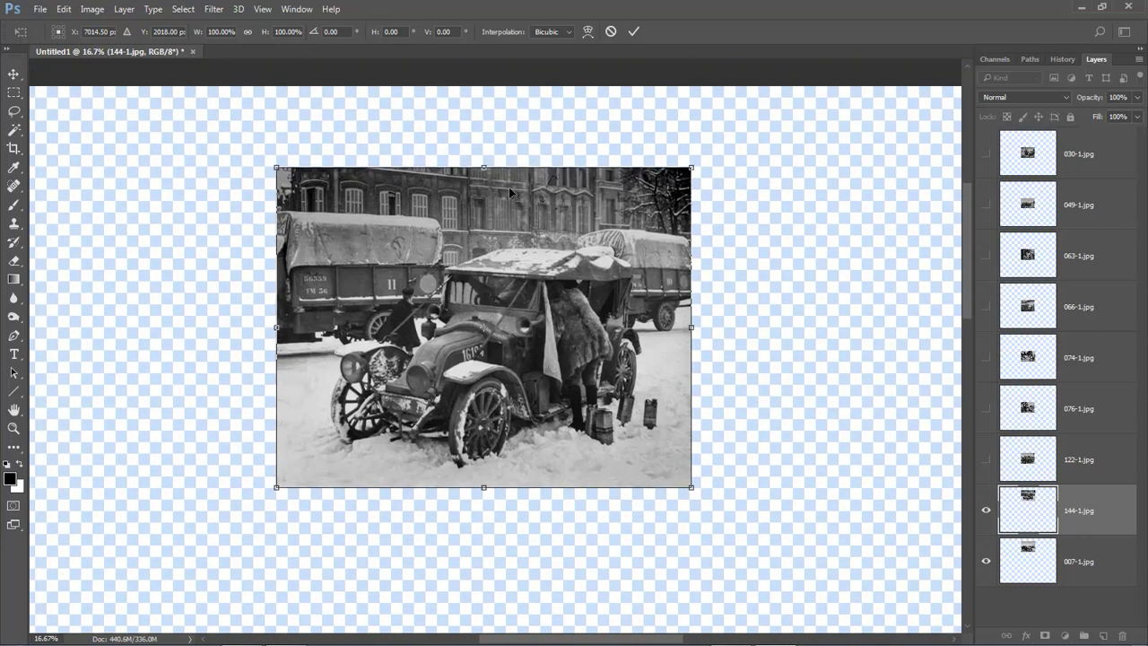
left_click_drag(484, 170, 484, 177)
mouse_move(280, 331)
left_mouse_down()
mouse_move(295, 333)
mouse_move(280, 329)
left_mouse_up()
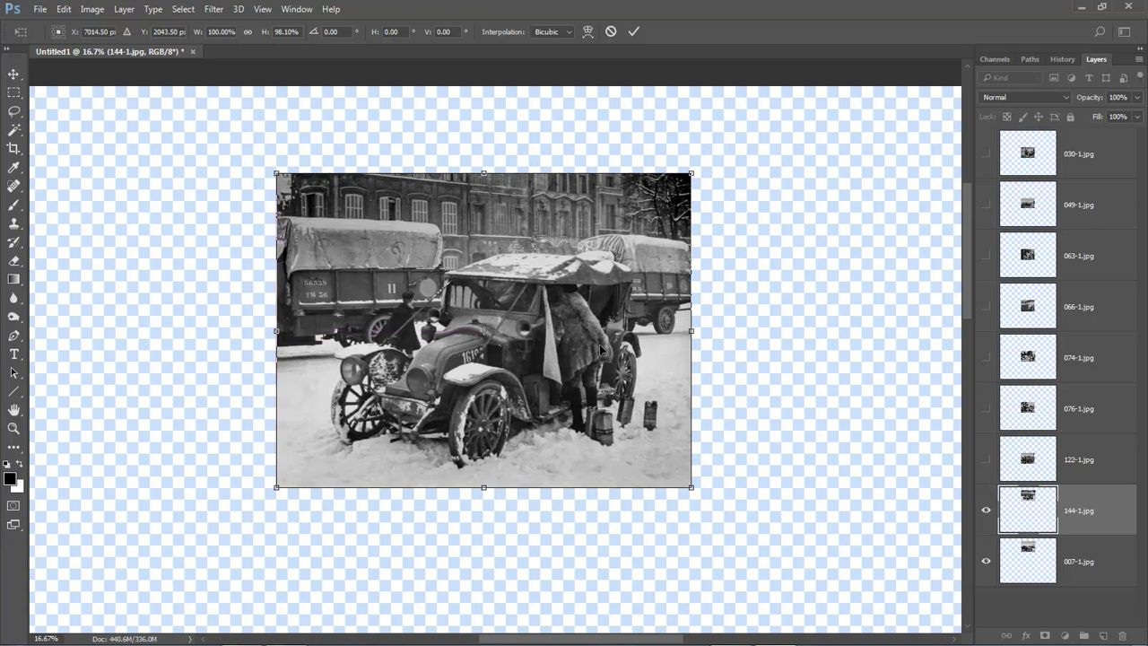
mouse_move(689, 331)
left_mouse_down()
mouse_move(672, 332)
mouse_move(687, 332)
left_mouse_up()
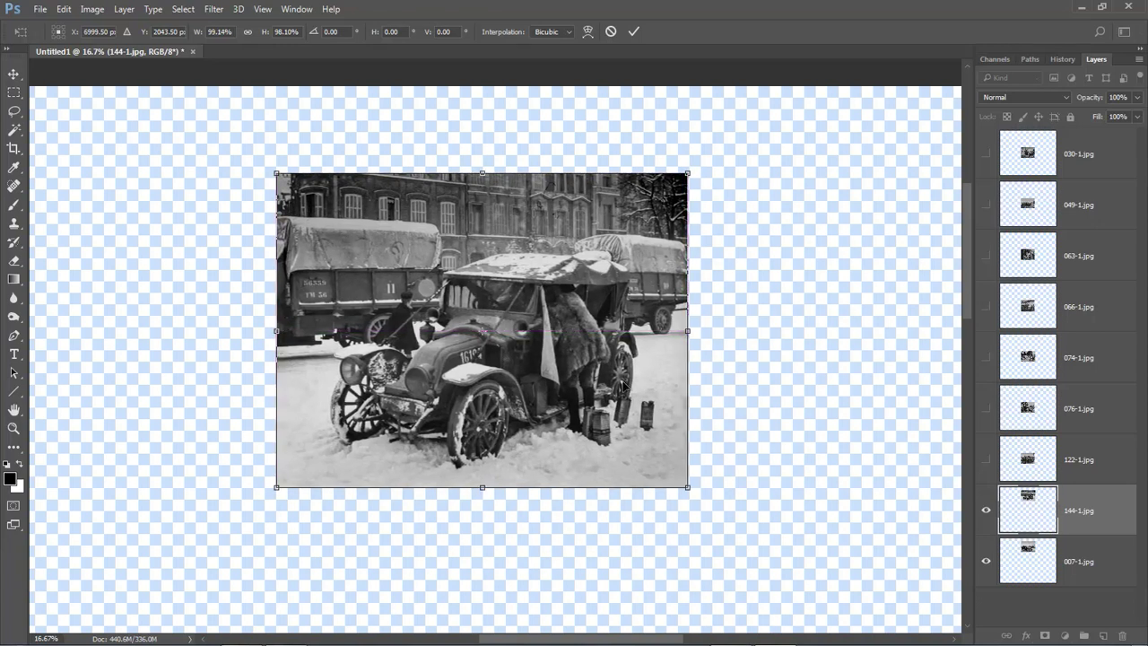
mouse_move(482, 491)
left_mouse_down()
mouse_move(481, 473)
mouse_move(489, 488)
left_mouse_up()
key("Return")
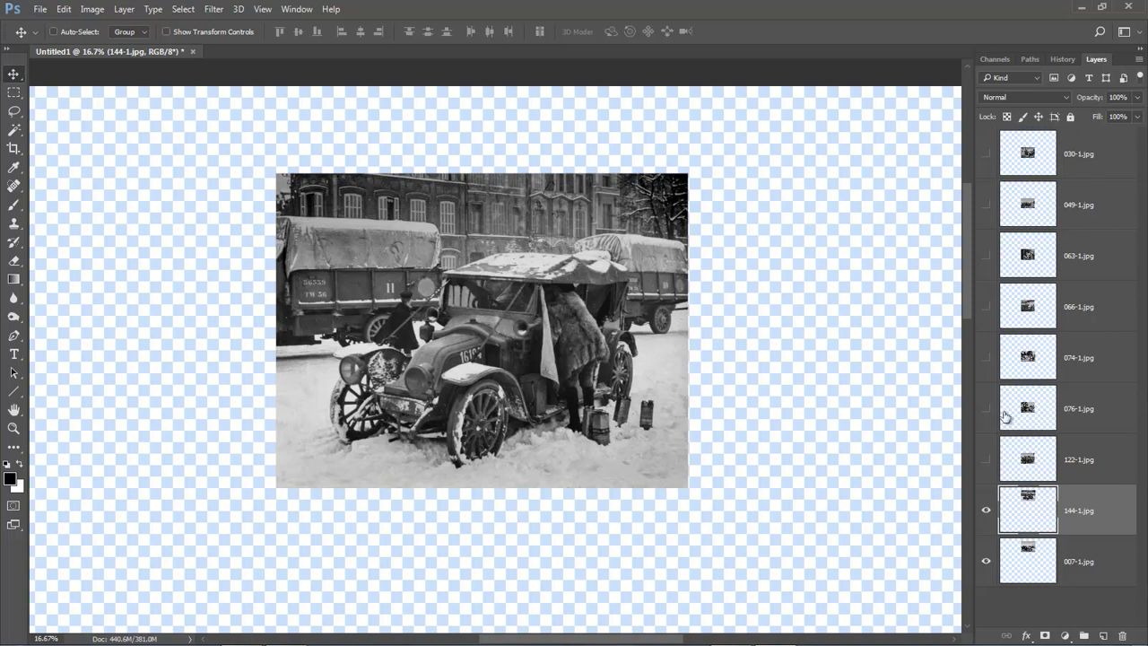
- Show the 122-1.jpg layer and use Free Transform to move its photo over the stacked 144-1.jpg photo
left_click(985, 459)
left_click(1017, 460)
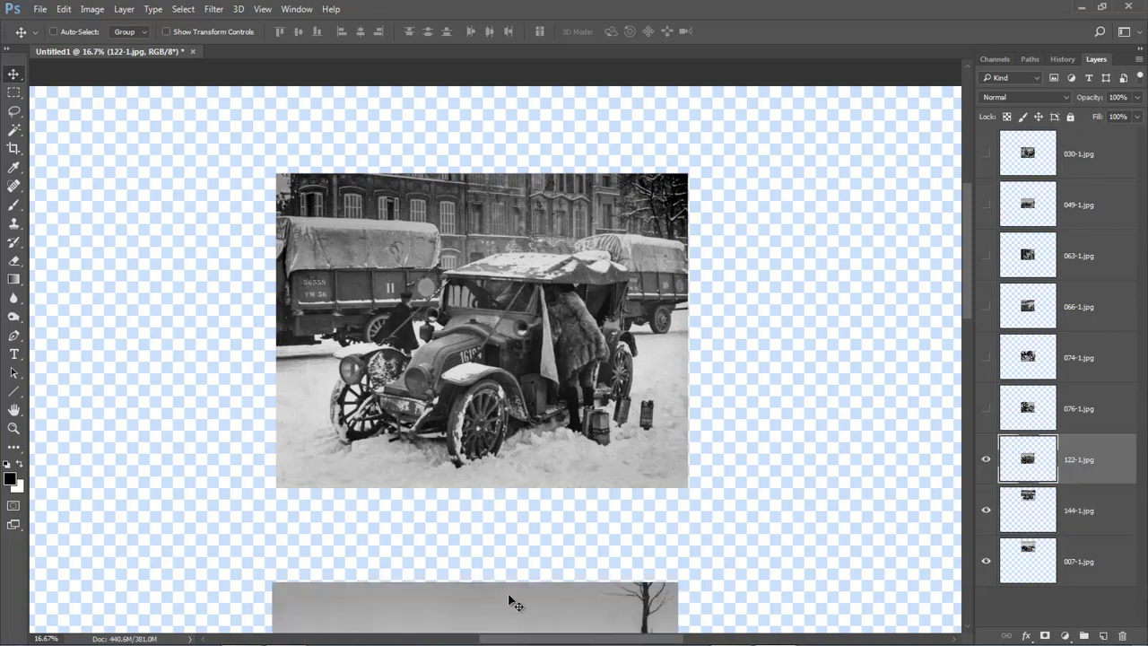
key("ctrl+t")
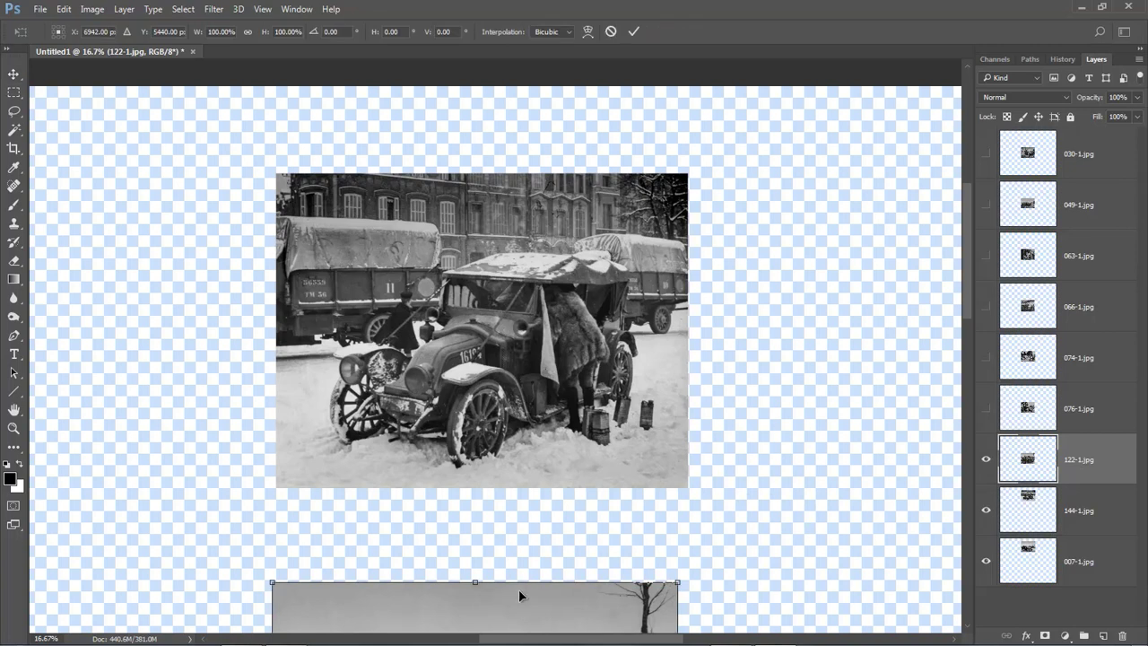
left_click_drag(518, 607, 514, 202)
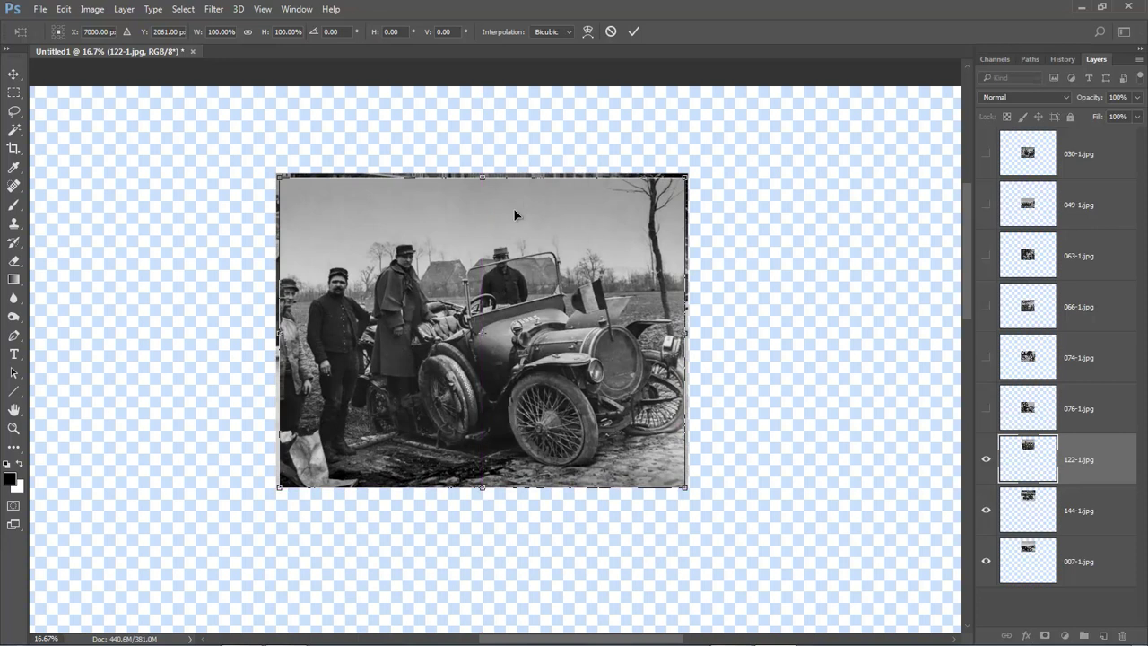
- Scale the 122-1.jpg photo to about 101.44% width and 101.35% height so it covers the stack, and apply the transform
mouse_move(278, 333)
left_mouse_down()
mouse_move(245, 339)
mouse_move(275, 339)
left_mouse_up()
mouse_move(482, 178)
left_mouse_down()
mouse_move(478, 154)
mouse_move(480, 172)
left_mouse_up()
left_click_drag(690, 331, 693, 331)
mouse_move(482, 488)
left_mouse_down()
mouse_move(483, 457)
mouse_move(482, 488)
left_mouse_up()
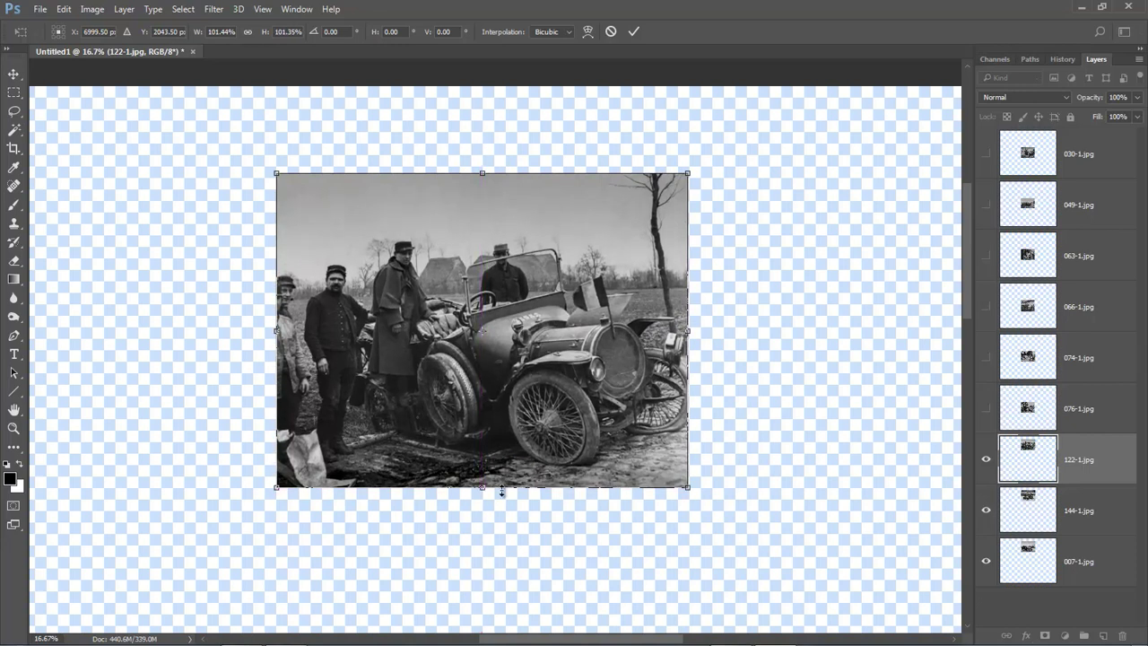
key("Return")
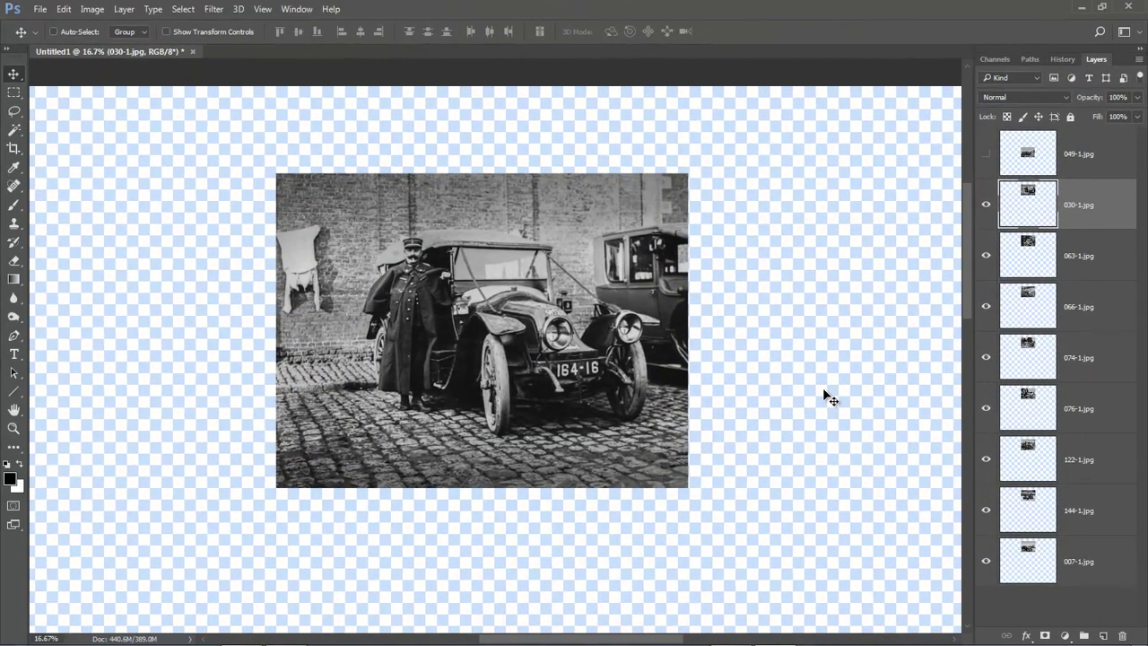
- Show the 049-1.jpg layer and move its photo over the stacked photos
left_click(986, 158)
left_click(1054, 160)
left_click_drag(566, 613, 560, 222)
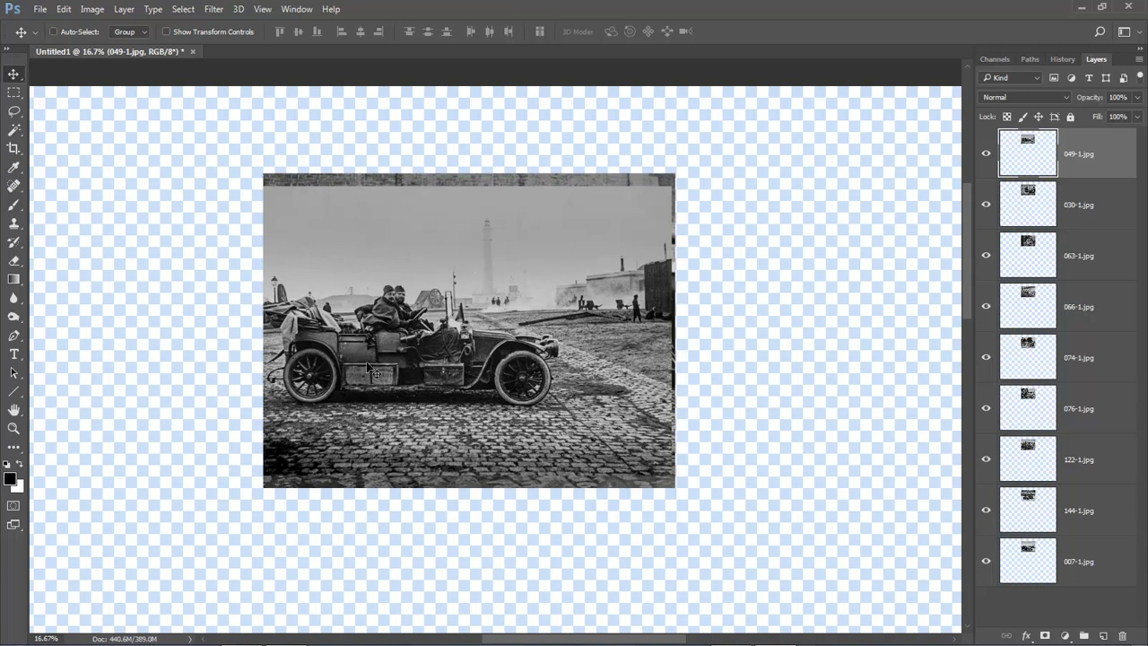
- Scale the 049-1.jpg photo with Free Transform to about 100.82% width and 108.81% height to cover the stack, and apply it
key("ctrl+t")
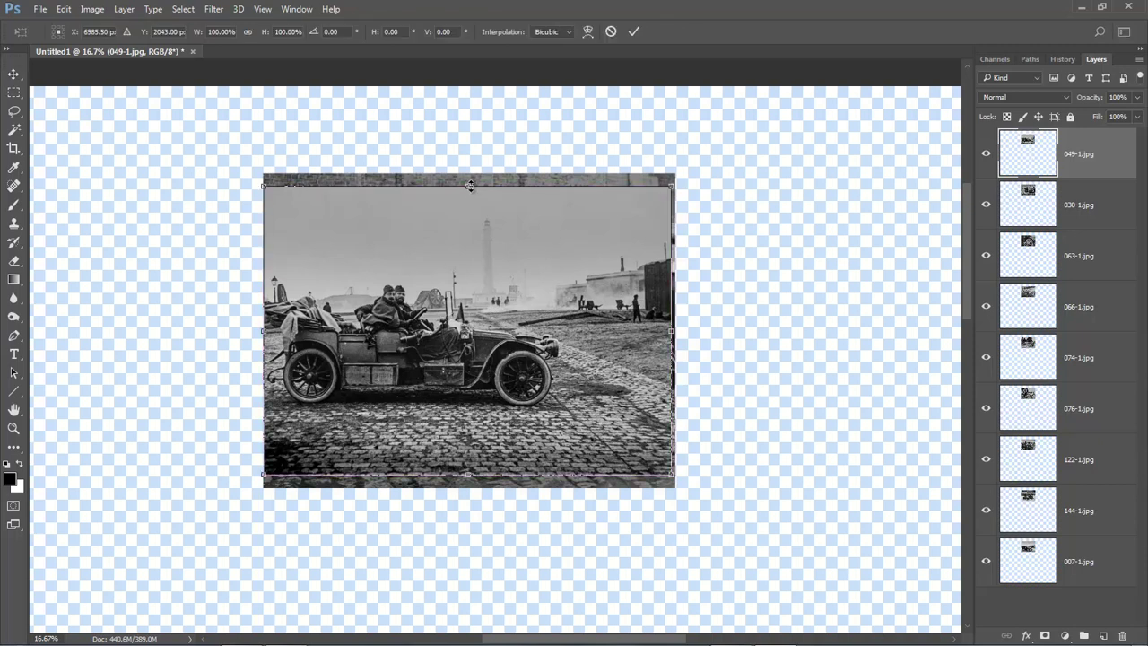
left_click_drag(469, 180, 468, 172)
left_click_drag(671, 325, 675, 325)
left_click_drag(469, 475, 469, 487)
left_click_drag(266, 332, 264, 331)
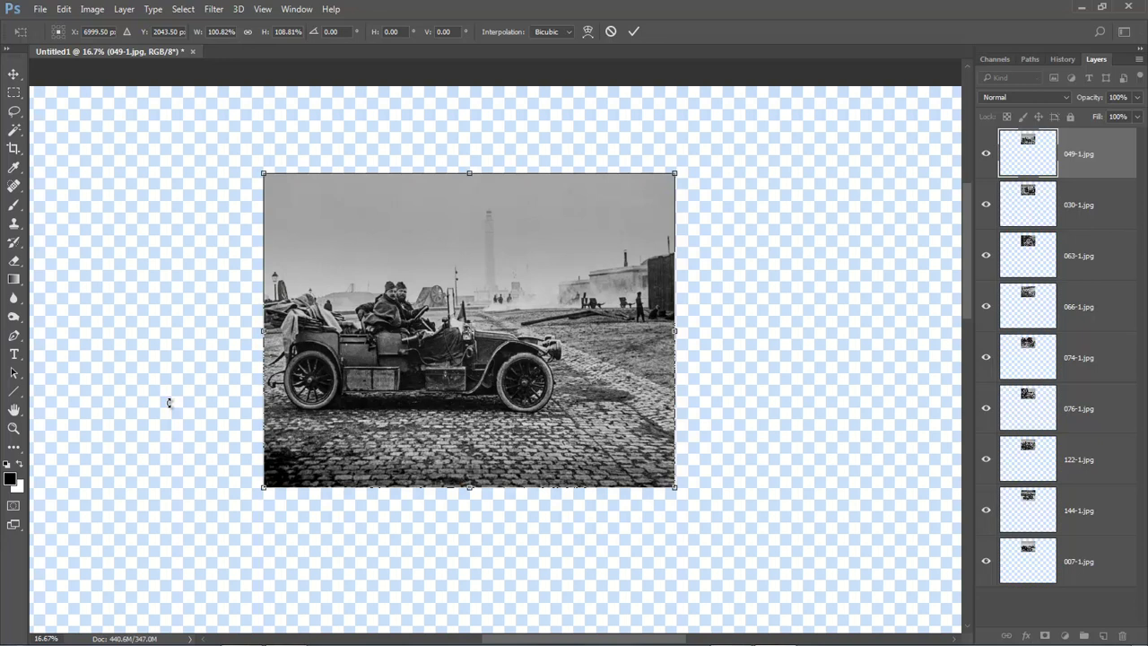
key("Return")
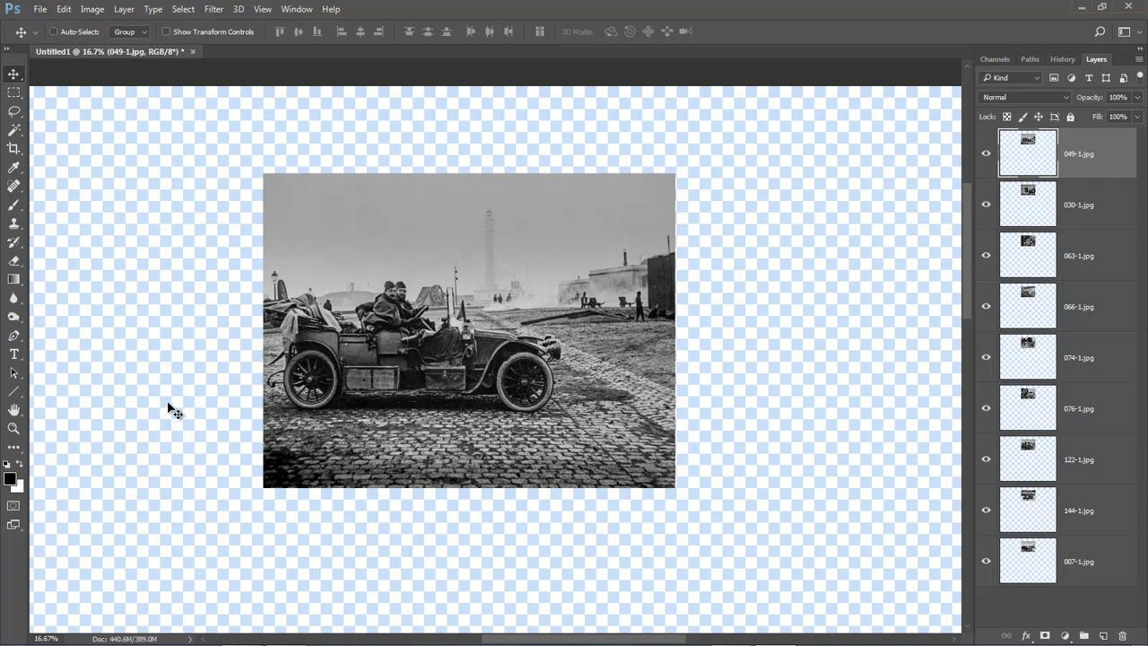
- Check that Snap is enabled and fit the whole canvas on screen
left_click(260, 11)
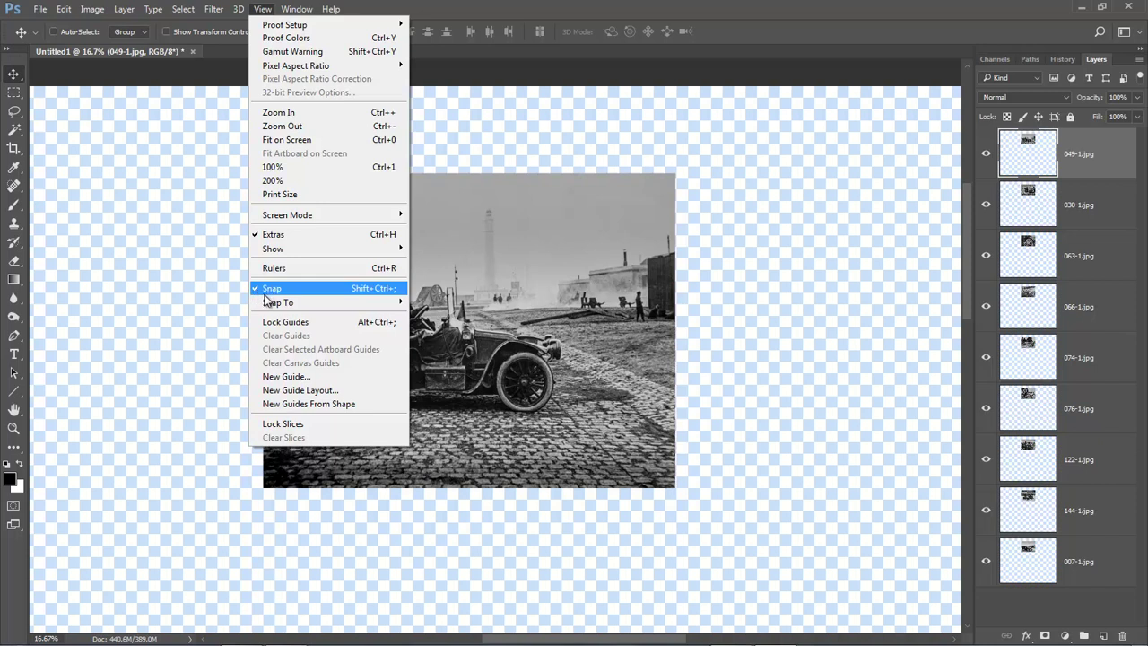
left_click(742, 38)
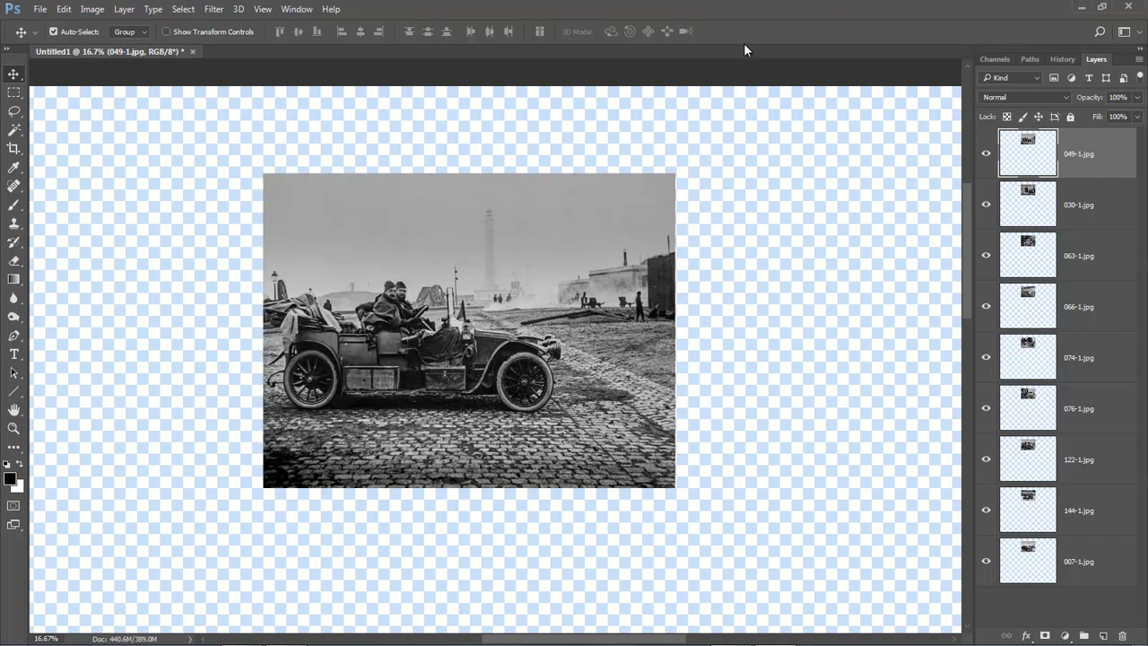
key("ctrl+0")
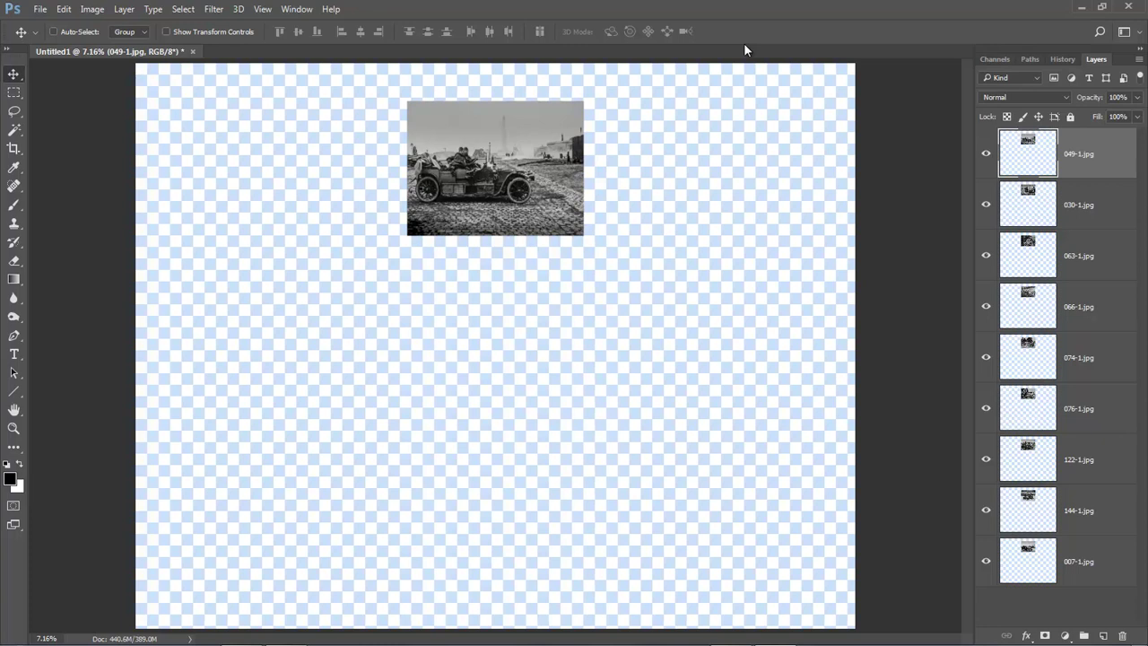
- Hide all layers except 007-1.jpg and make 007-1.jpg the active layer
left_click_drag(985, 510, 975, 158)
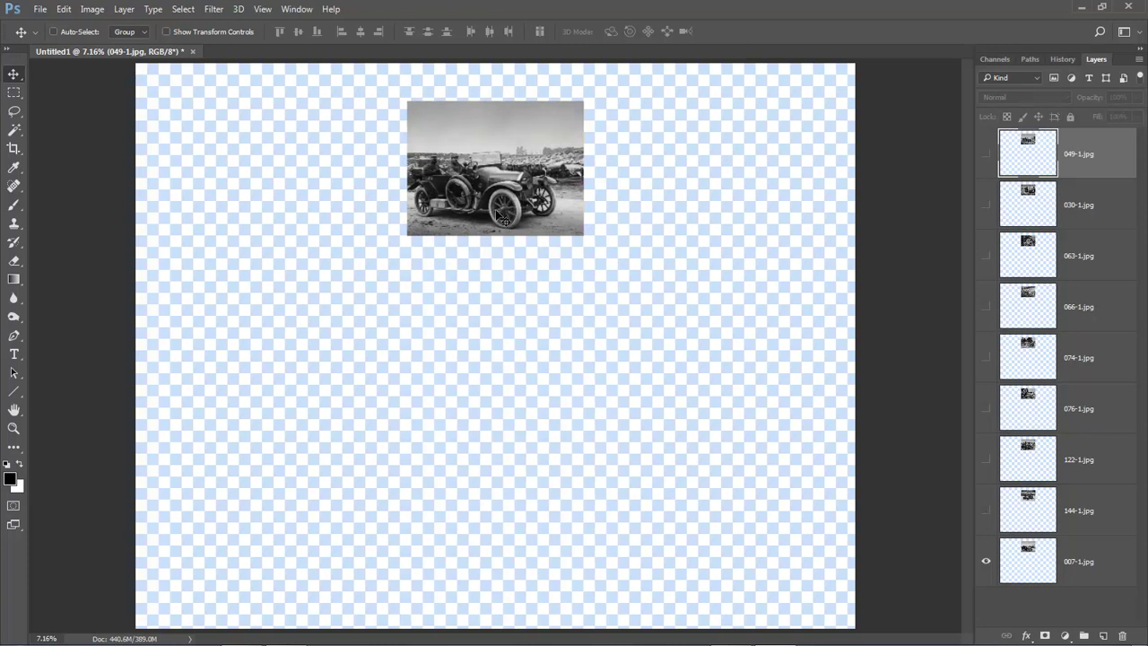
left_click_drag(574, 116, 555, 134)
left_click(1088, 548)
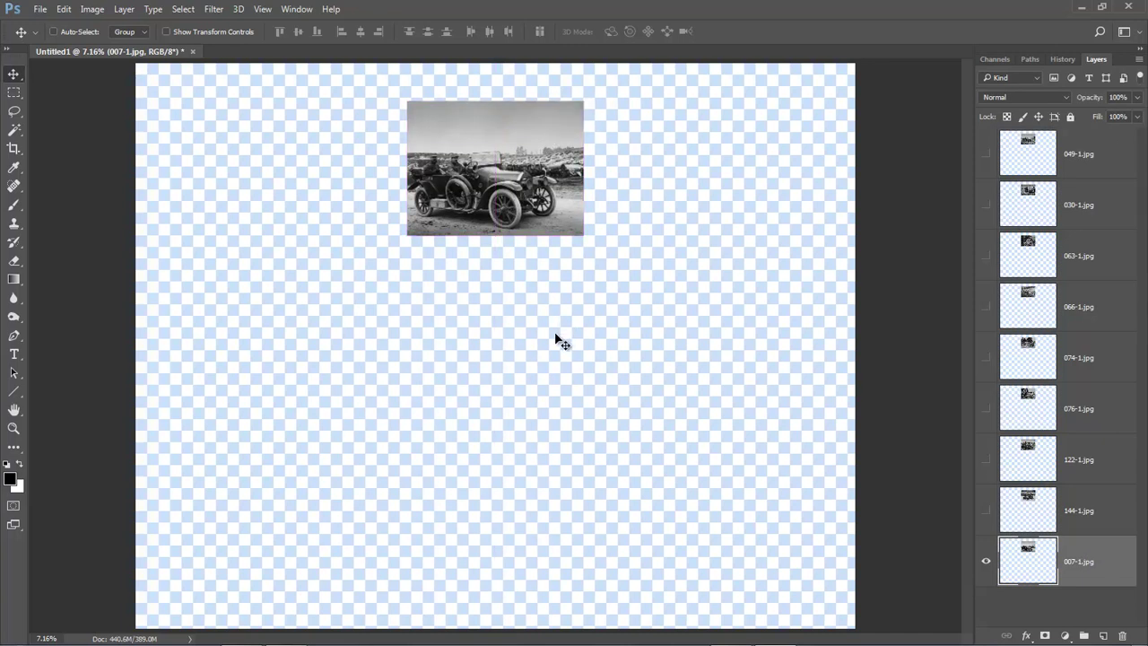
- Show the 144-1.jpg layer and move its photo to the right of the 007-1.jpg photo, level with it in the top row
left_click(986, 511)
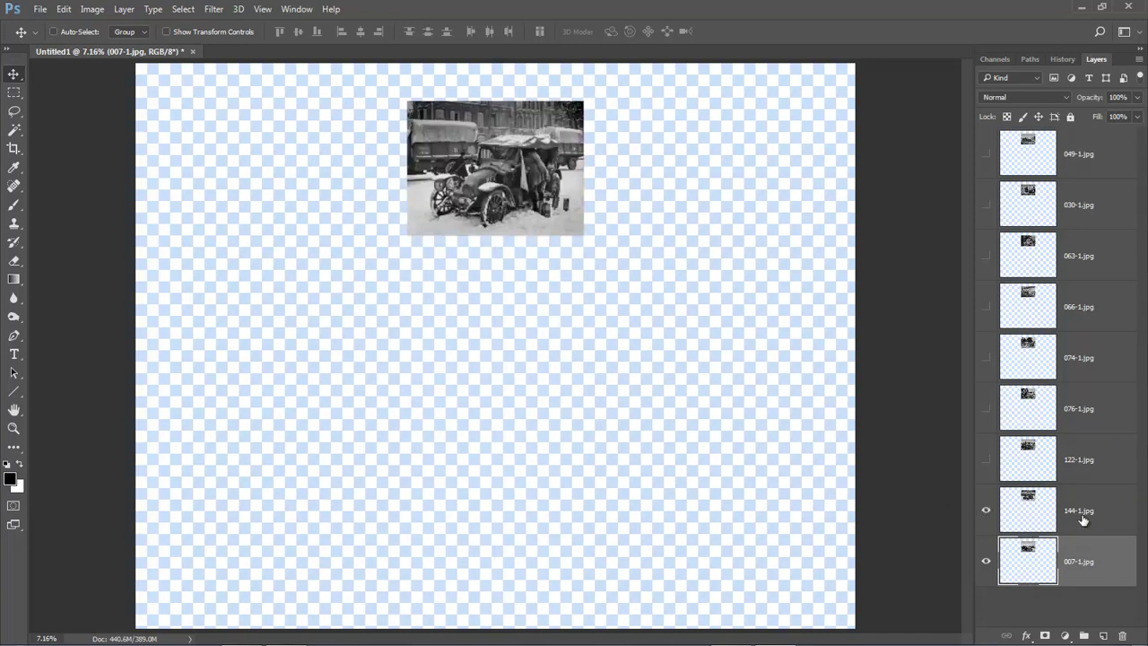
left_click(992, 527)
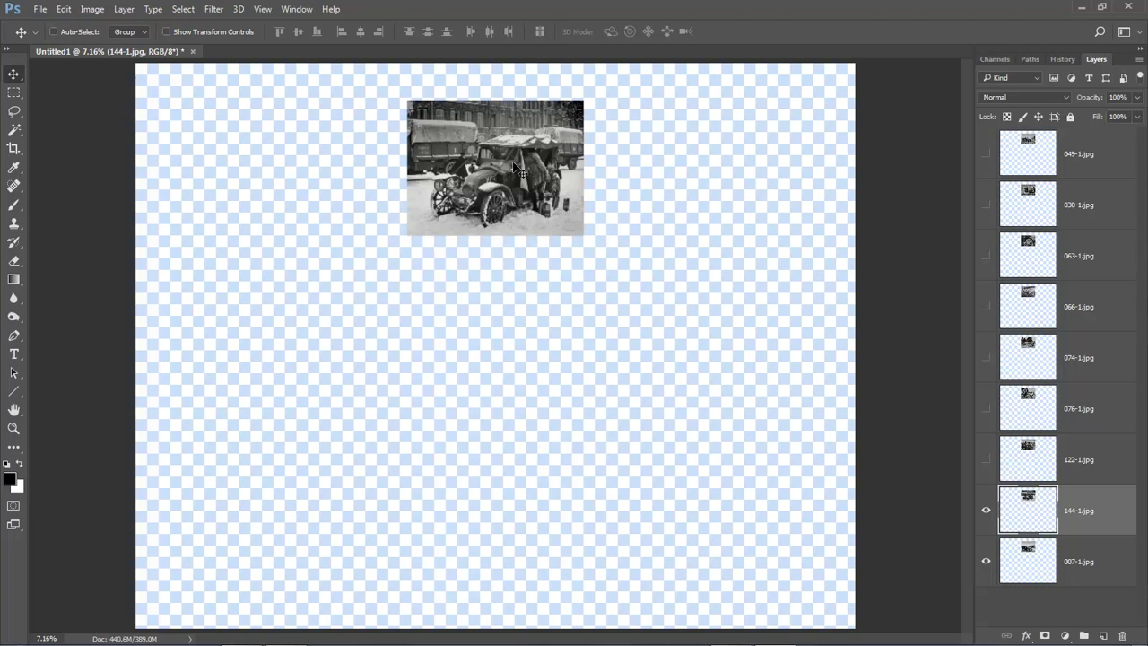
left_click_drag(506, 167, 694, 164)
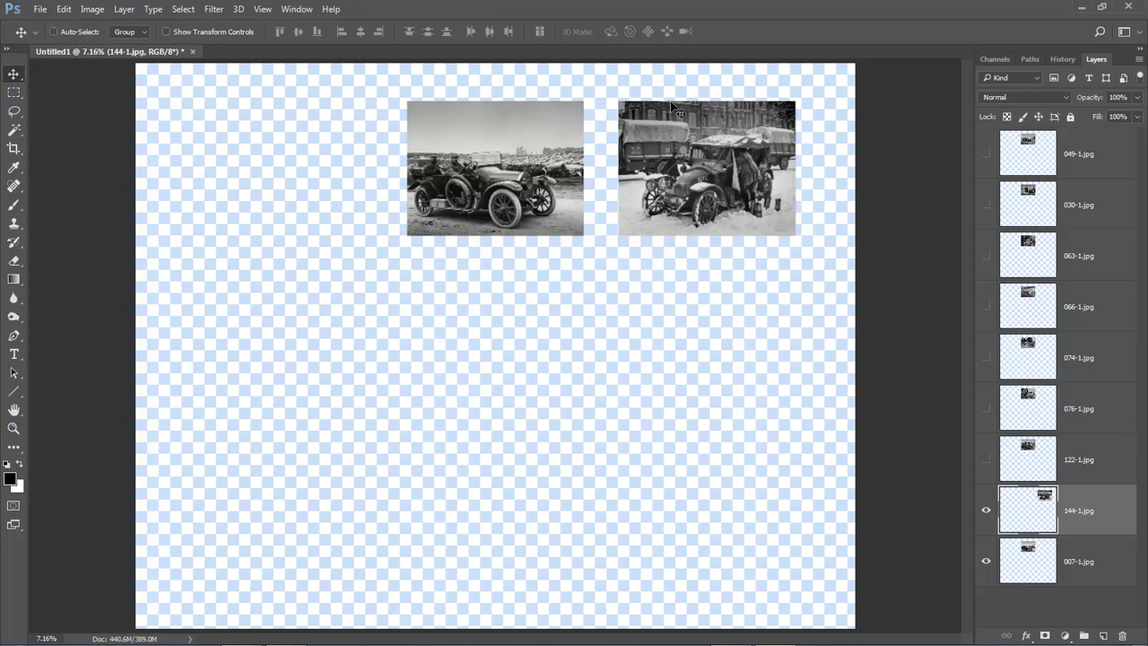
- Show the 122-1.jpg layer and move its photo left of the 007-1.jpg photo, matching the 678 px gap on the other side
left_click(1089, 459)
left_click(986, 459)
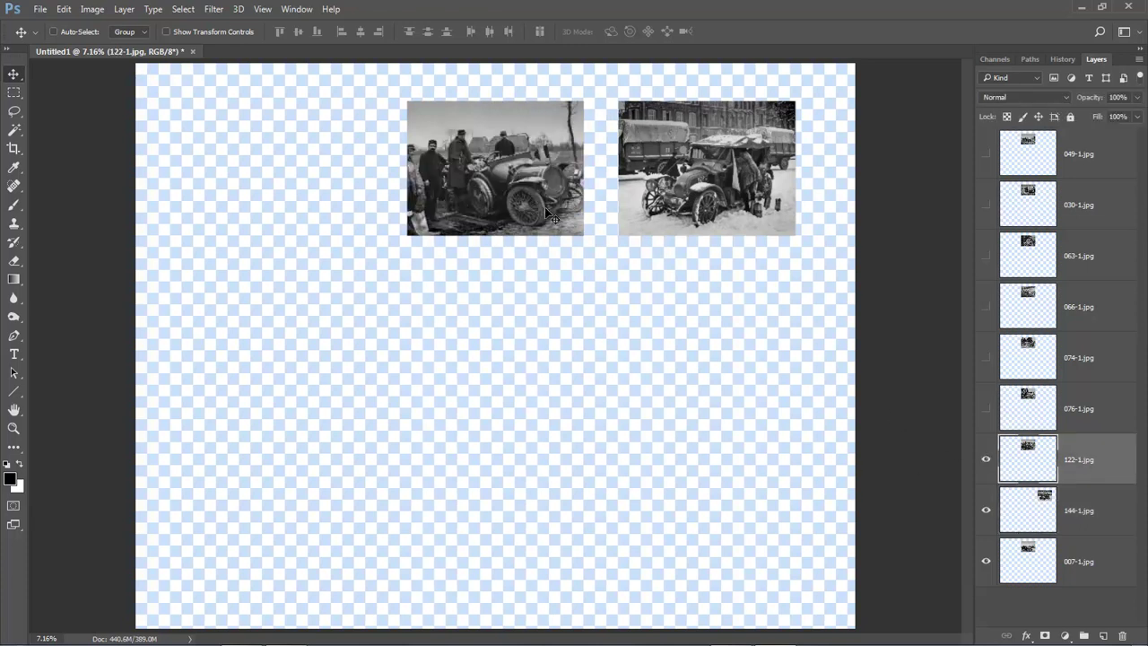
left_click_drag(525, 168, 317, 159)
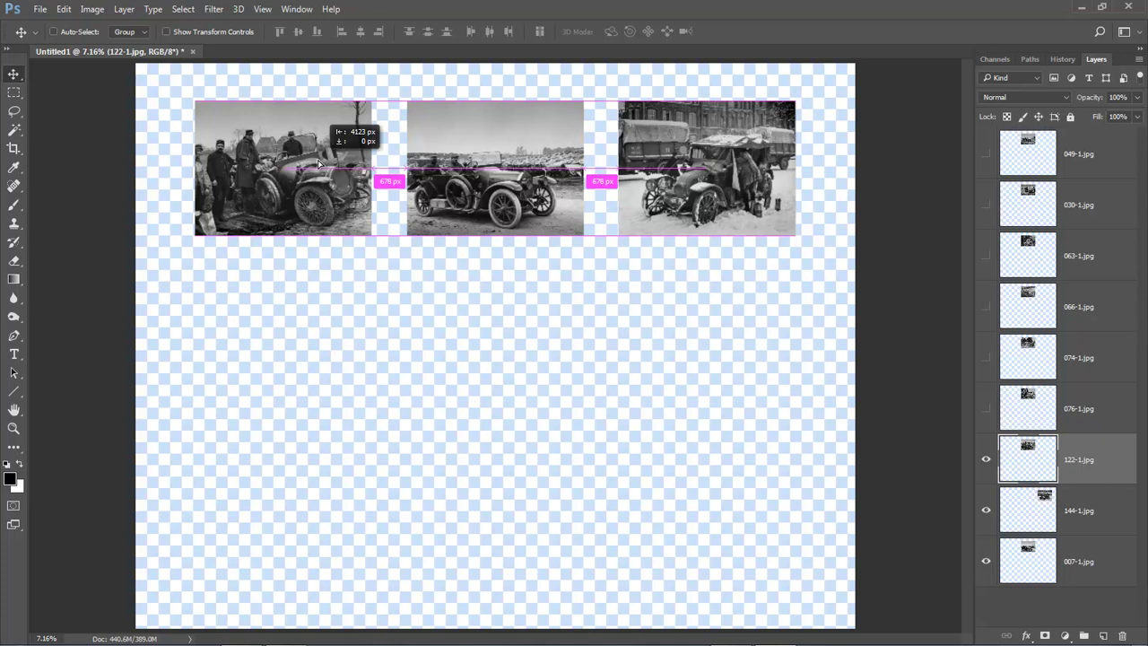
left_click_drag(318, 159, 317, 160)
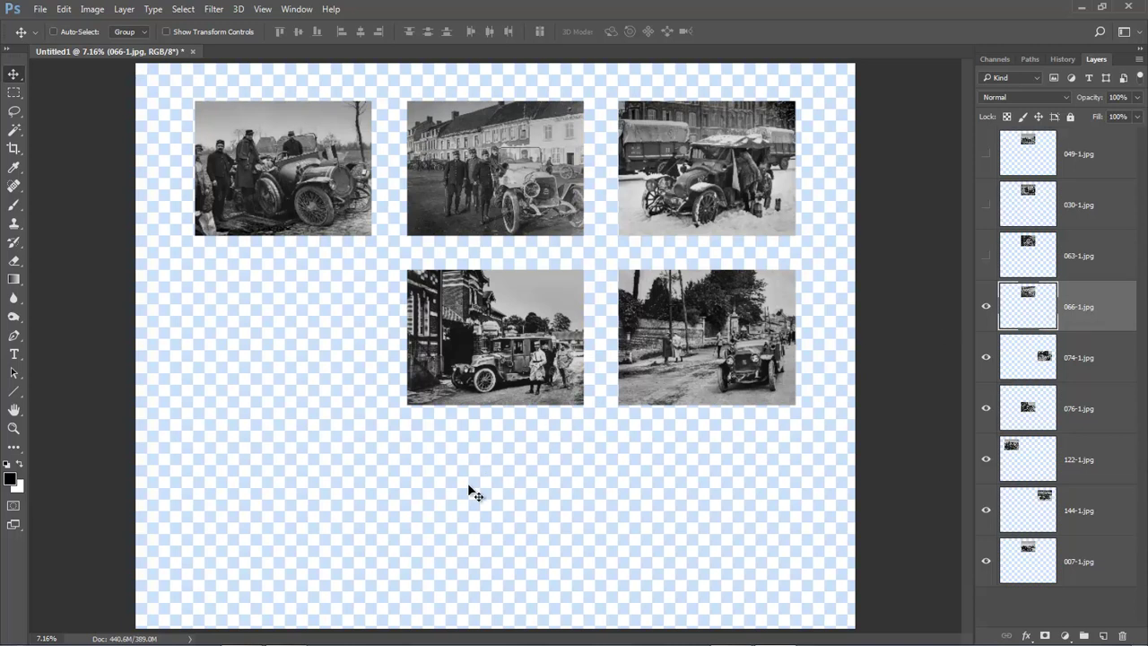
- Move the 066-1.jpg photo to the left end of the middle row, aligned under the 122-1.jpg photo
left_click_drag(475, 183, 285, 328)
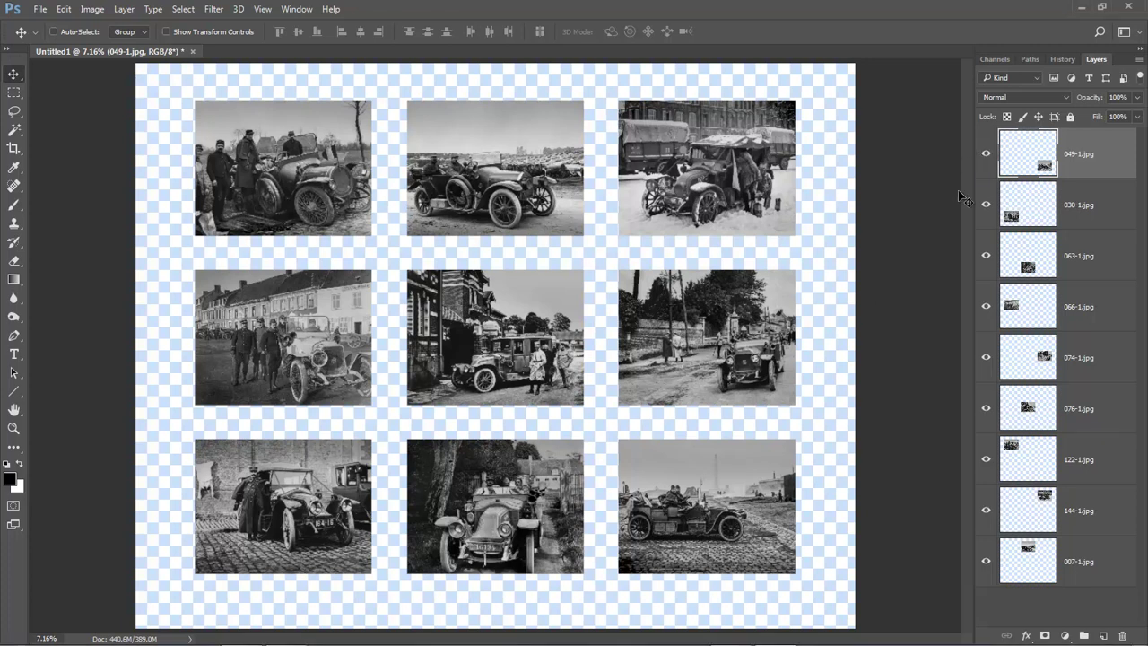
- Auto-select the grid photos one after another directly on the canvas to check which layer each belongs to and their spacing
left_click(1027, 522)
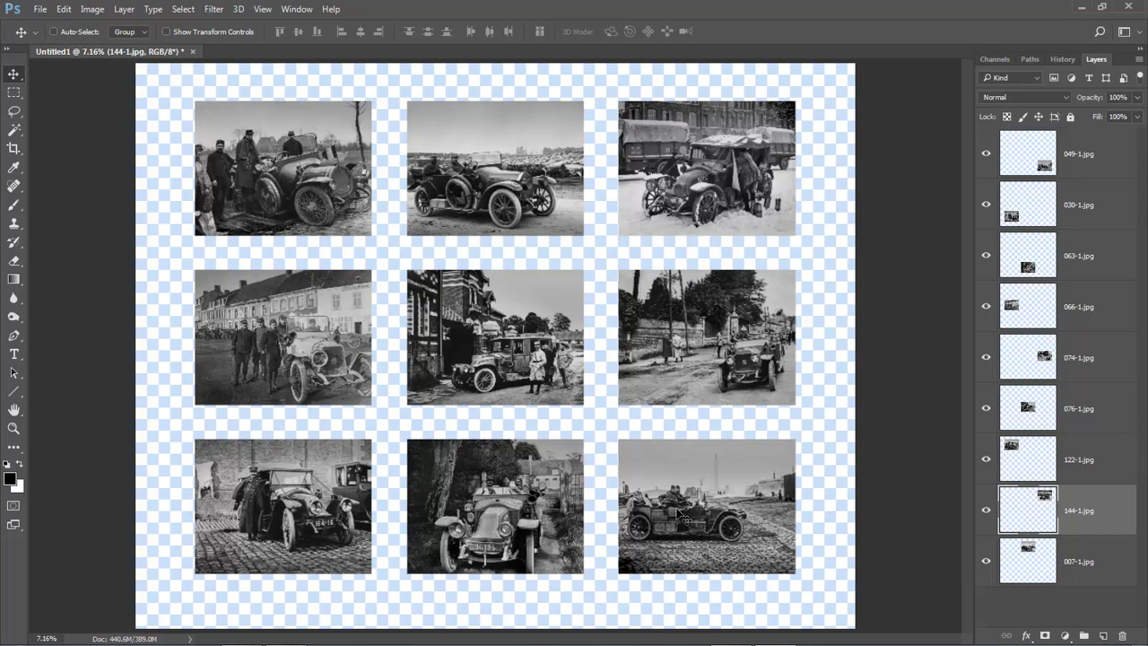
key("ctrl")
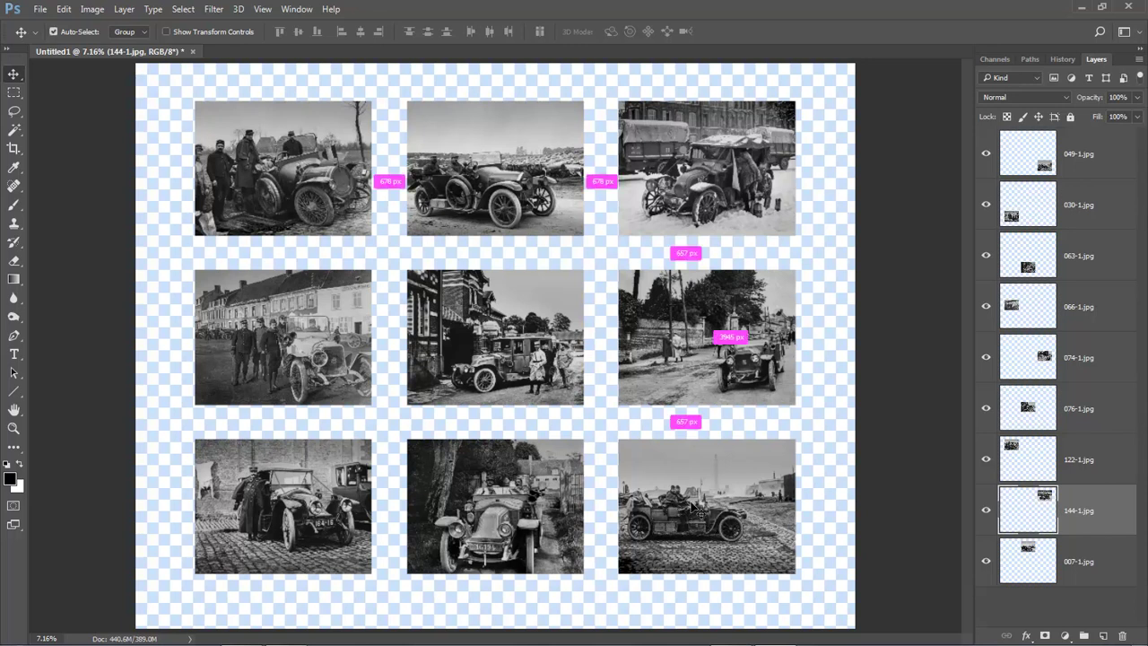
left_click(696, 475, "ctrl")
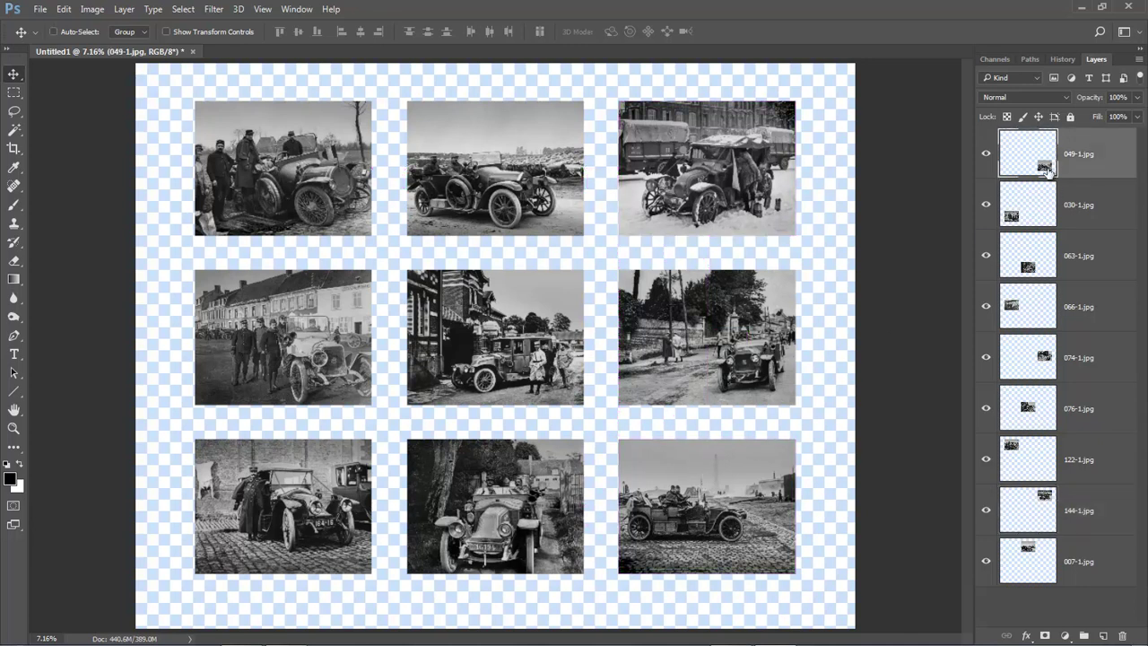
key("ctrl")
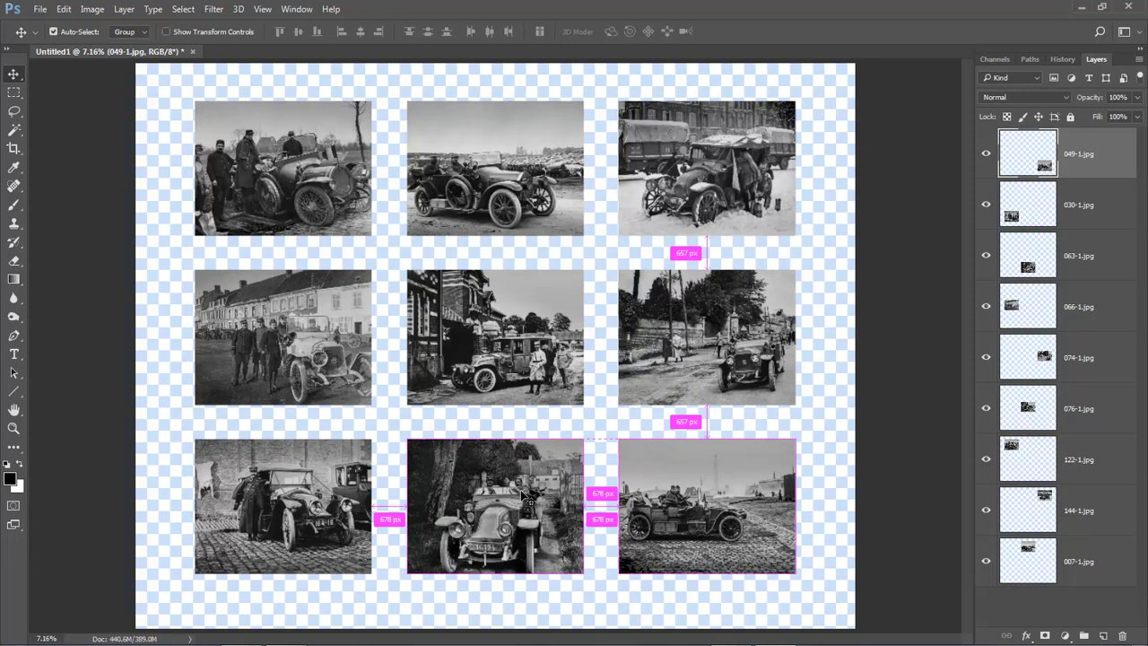
left_click(529, 500, "ctrl")
left_click(334, 512, "ctrl")
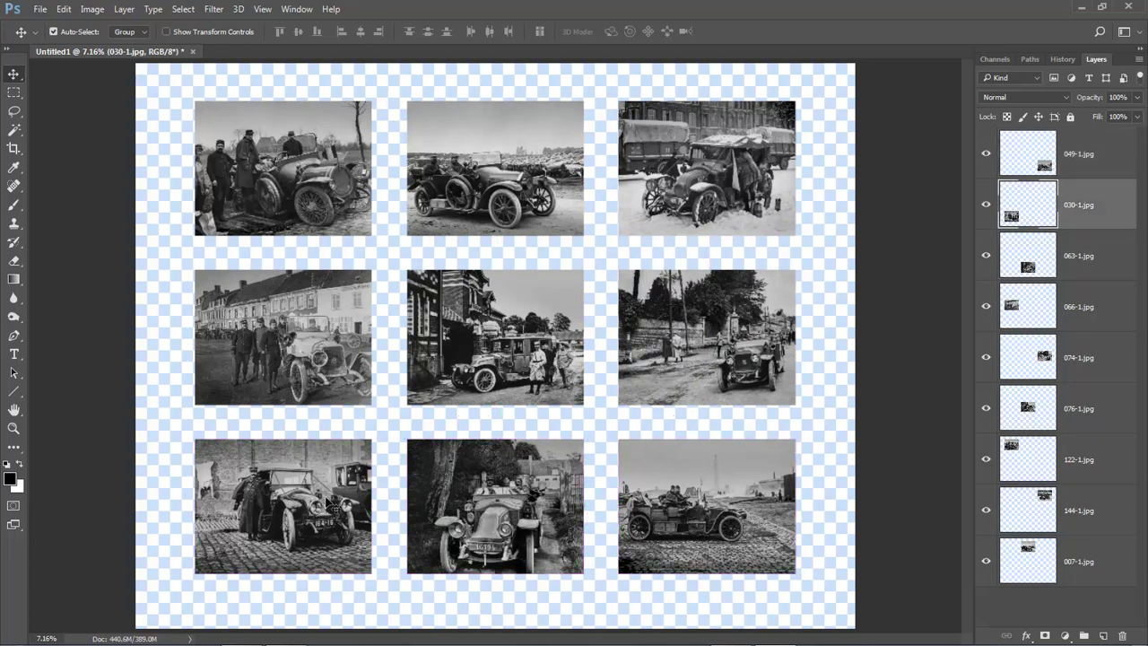
left_click(307, 384, "ctrl")
left_click(303, 193, "ctrl")
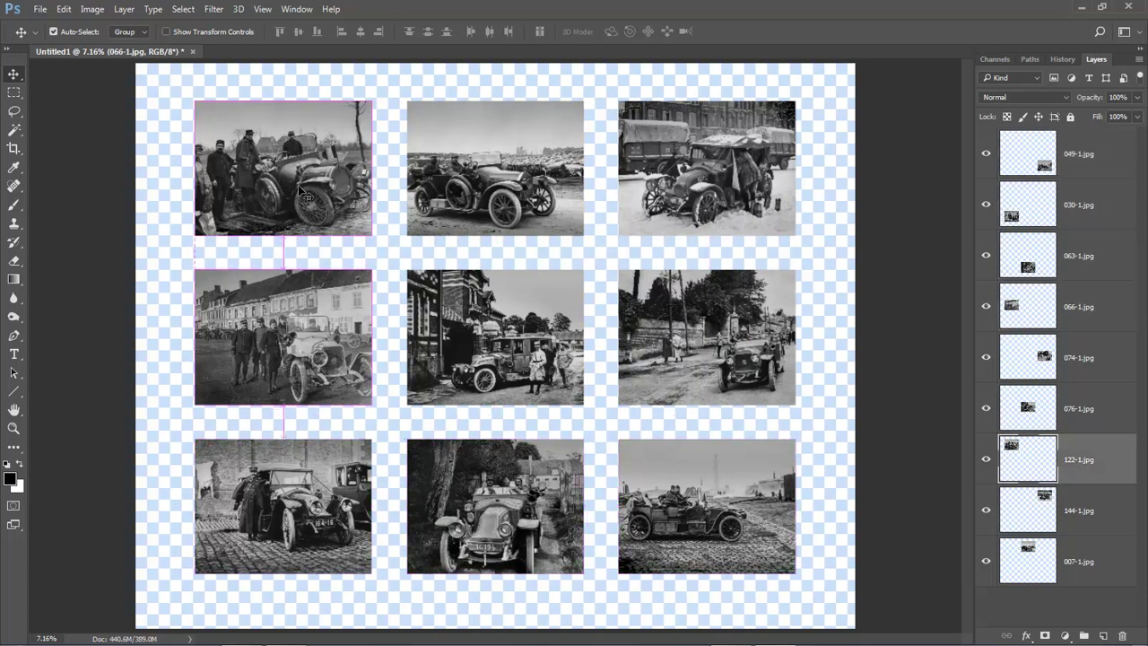
left_click(482, 184, "ctrl")
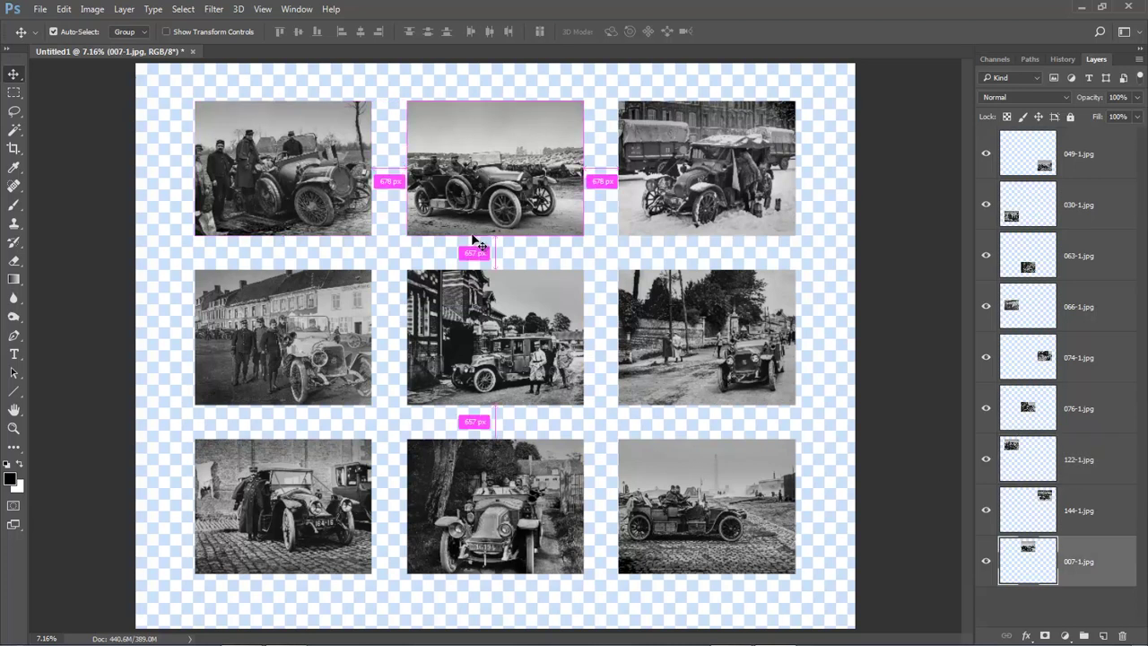
left_click(477, 325, "ctrl")
left_click(480, 492, "ctrl")
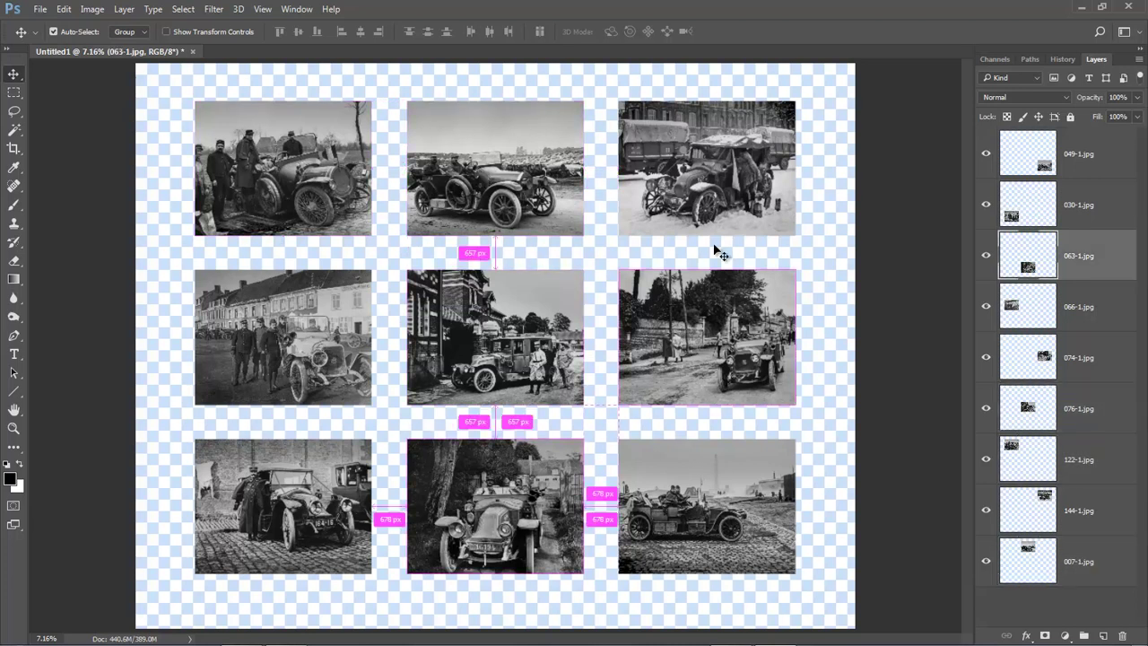
left_click(714, 180, "ctrl")
left_click(713, 340, "ctrl")
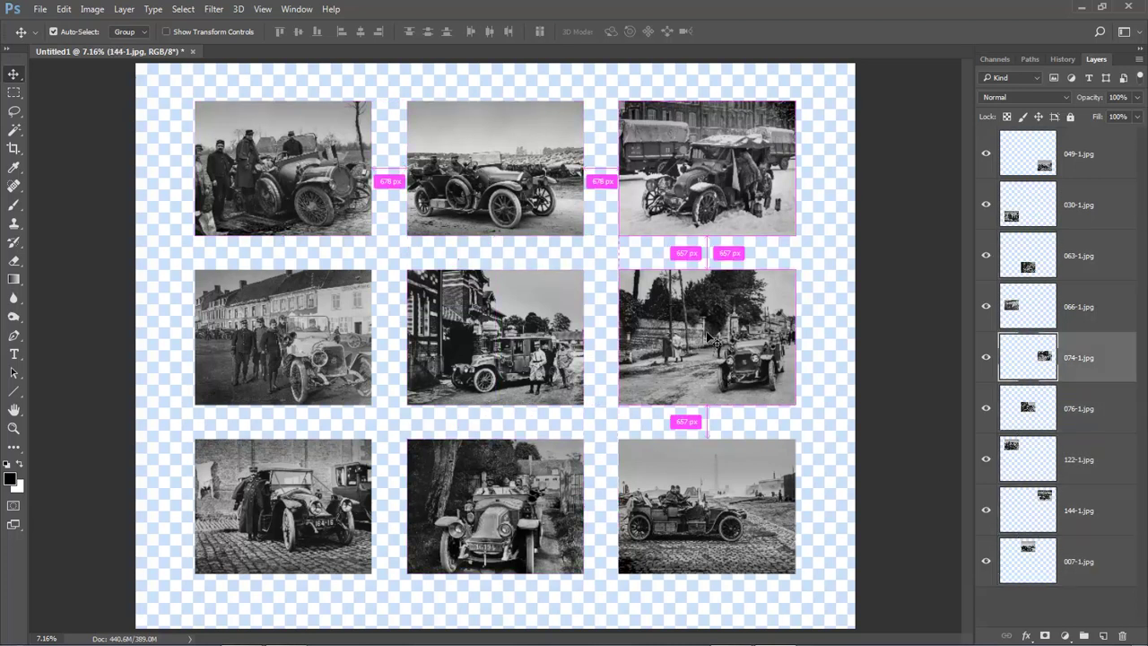
- Select the 049-1.jpg photo in the lower-right corner of the grid and flip it horizontally
left_click(713, 507, "ctrl")
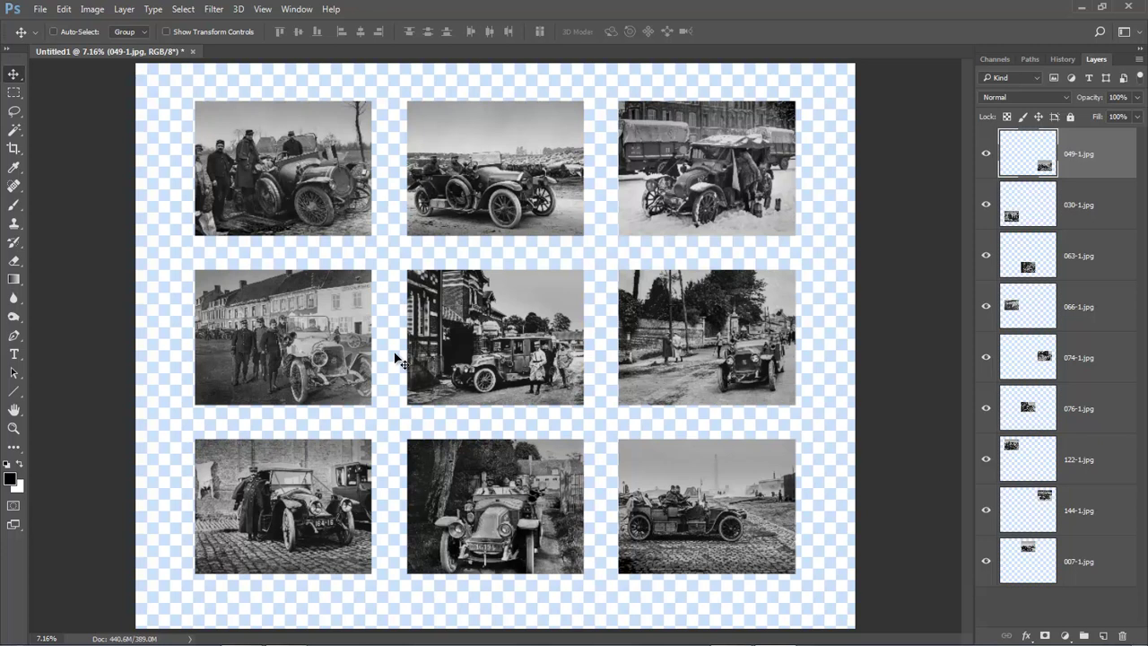
left_click(63, 9)
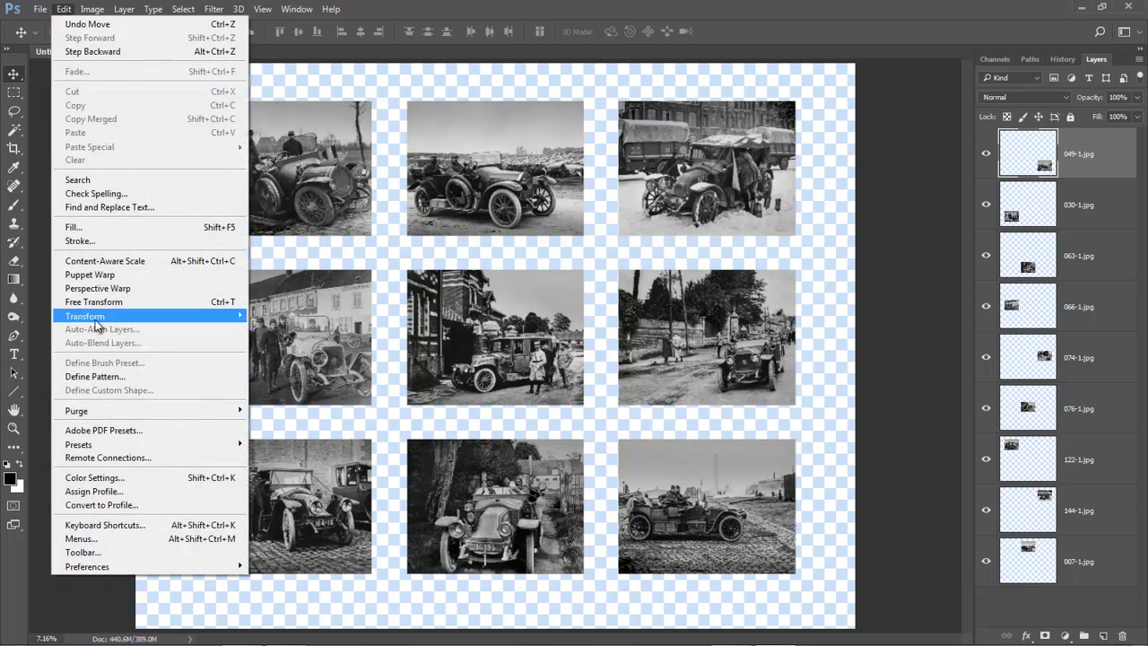
mouse_move(93, 319)
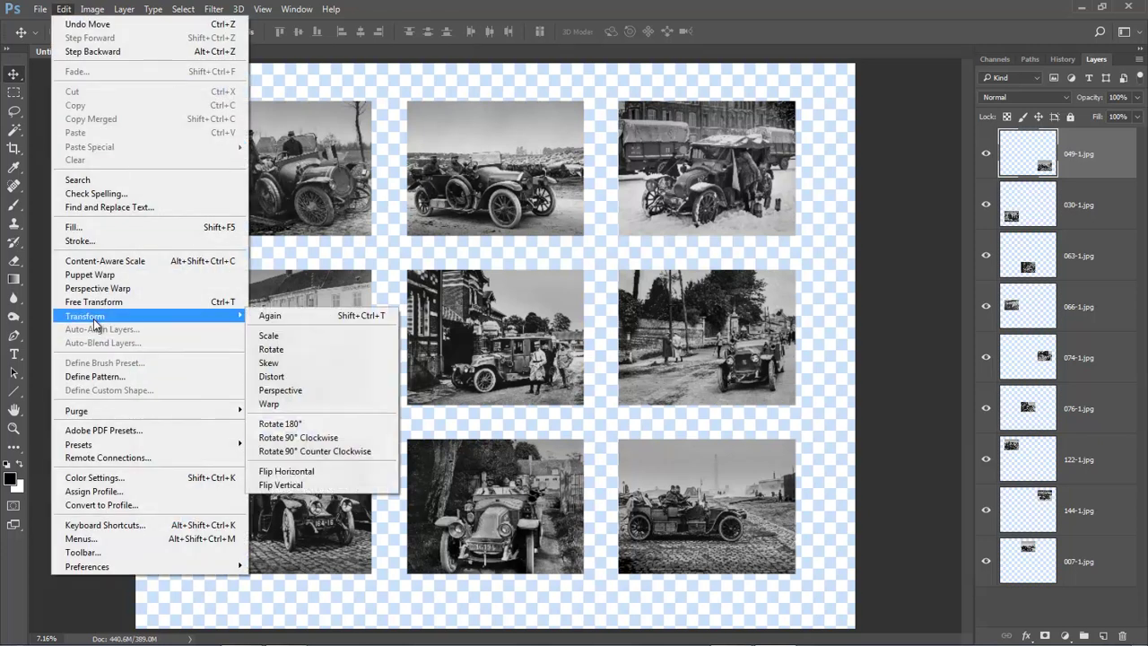
left_click(305, 473)
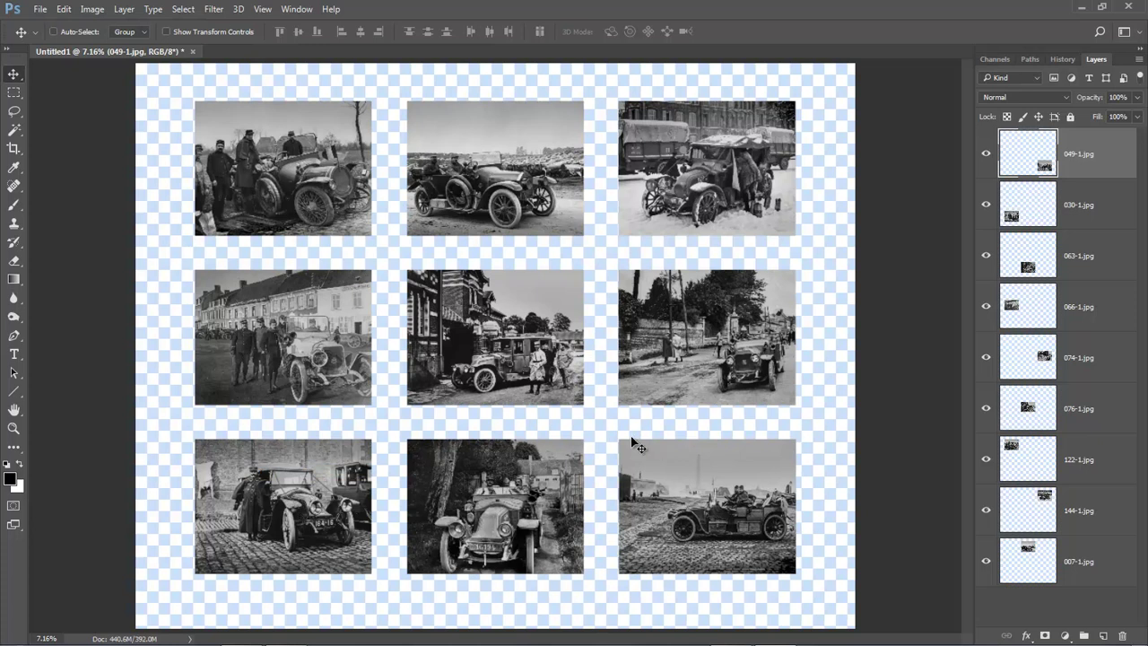
left_click_drag(611, 431, 803, 581)
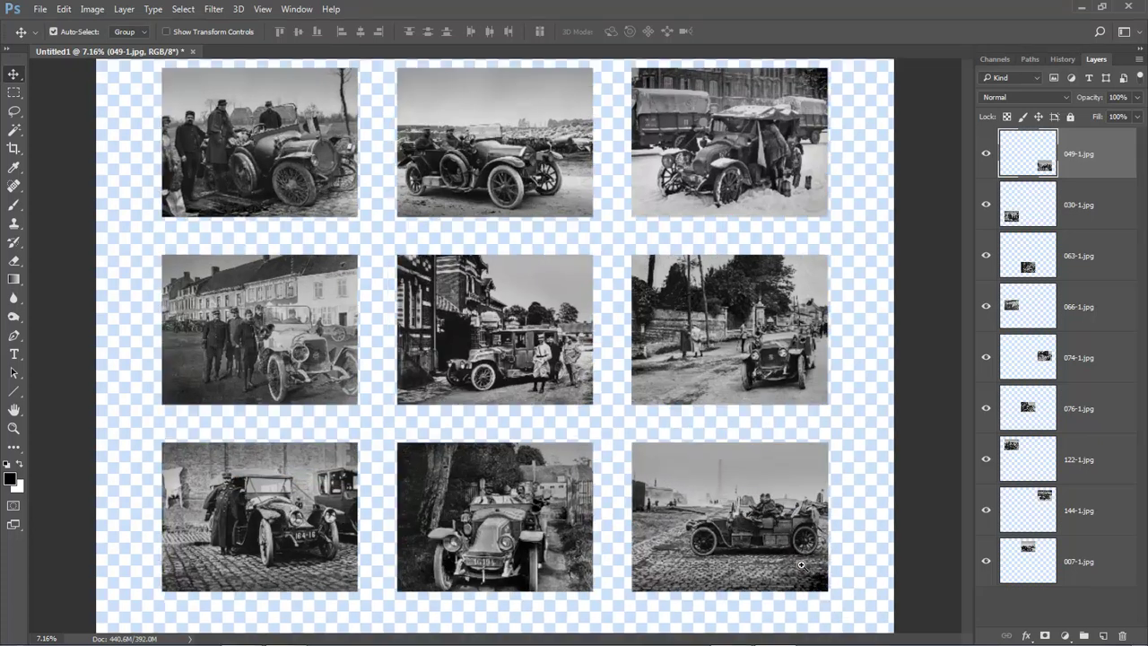
- Examine the flipped 049-1.jpg photo close up, then fit the whole canvas back in view
left_click(801, 563, "ctrl")
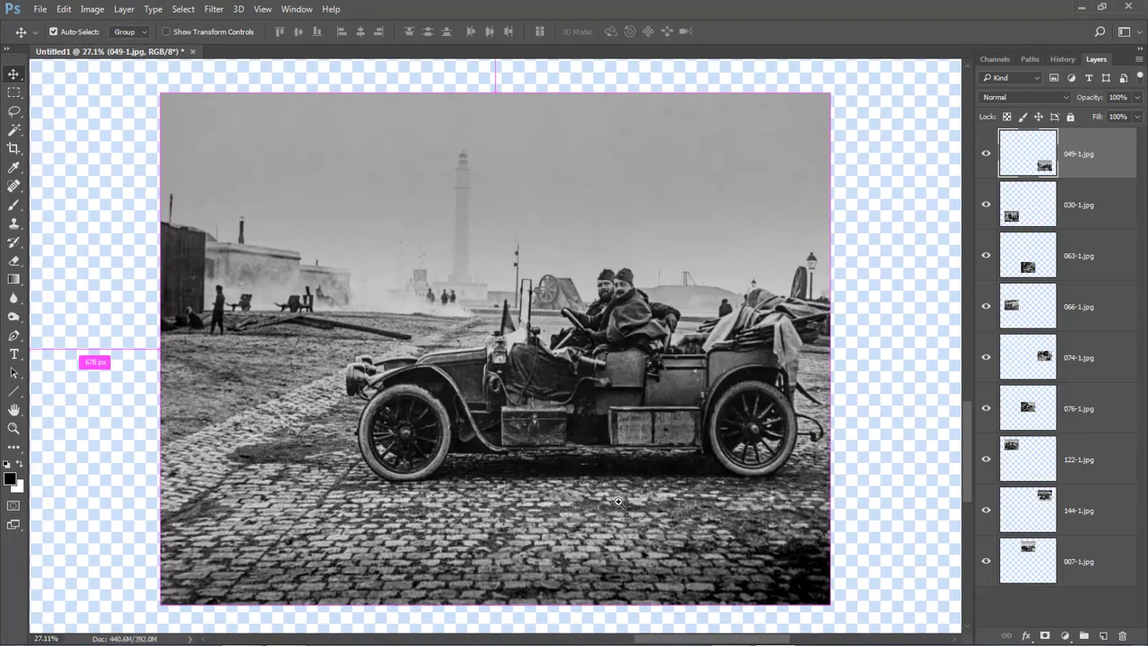
left_click(549, 459, "ctrl")
left_click(565, 462, "ctrl")
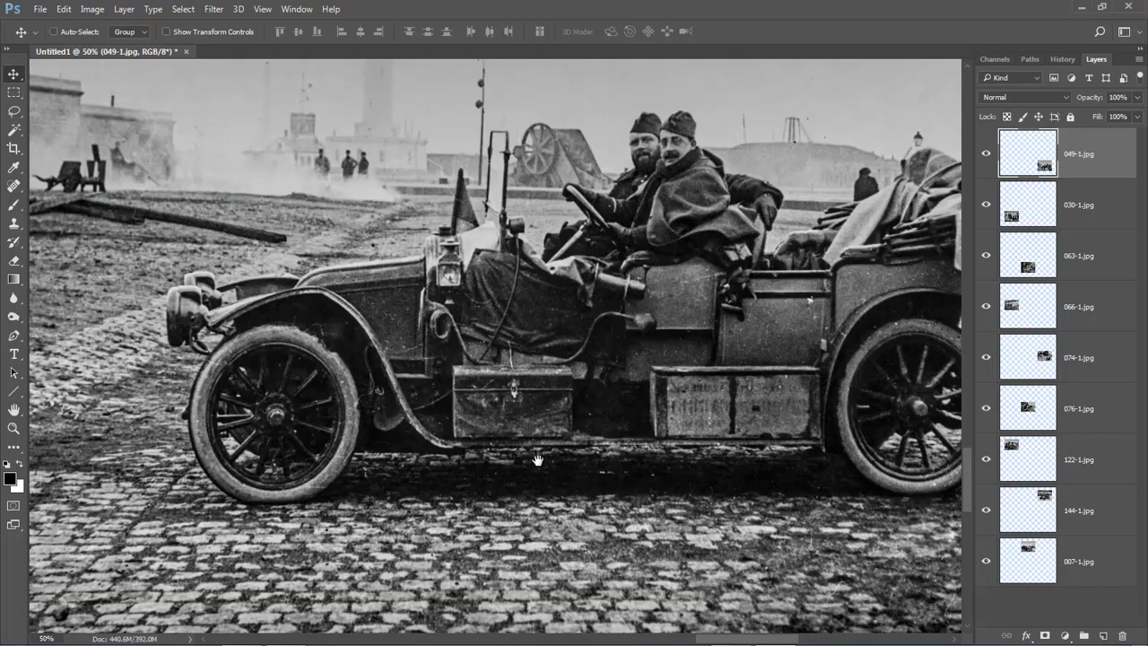
left_click_drag(421, 412, 327, 446)
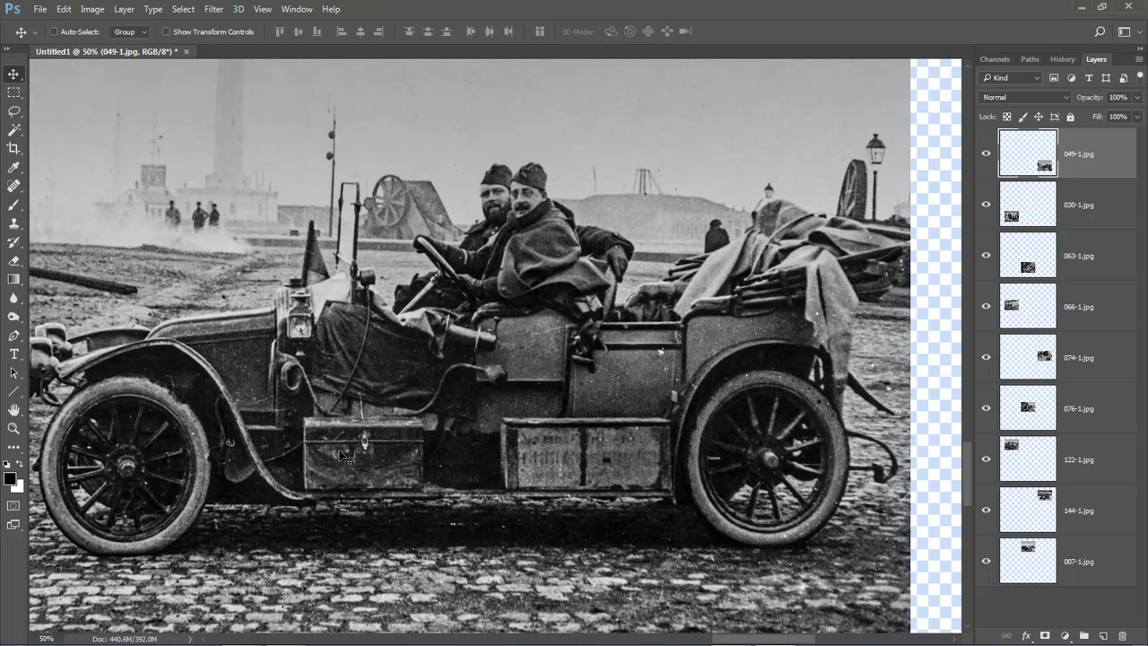
key("ctrl+0")
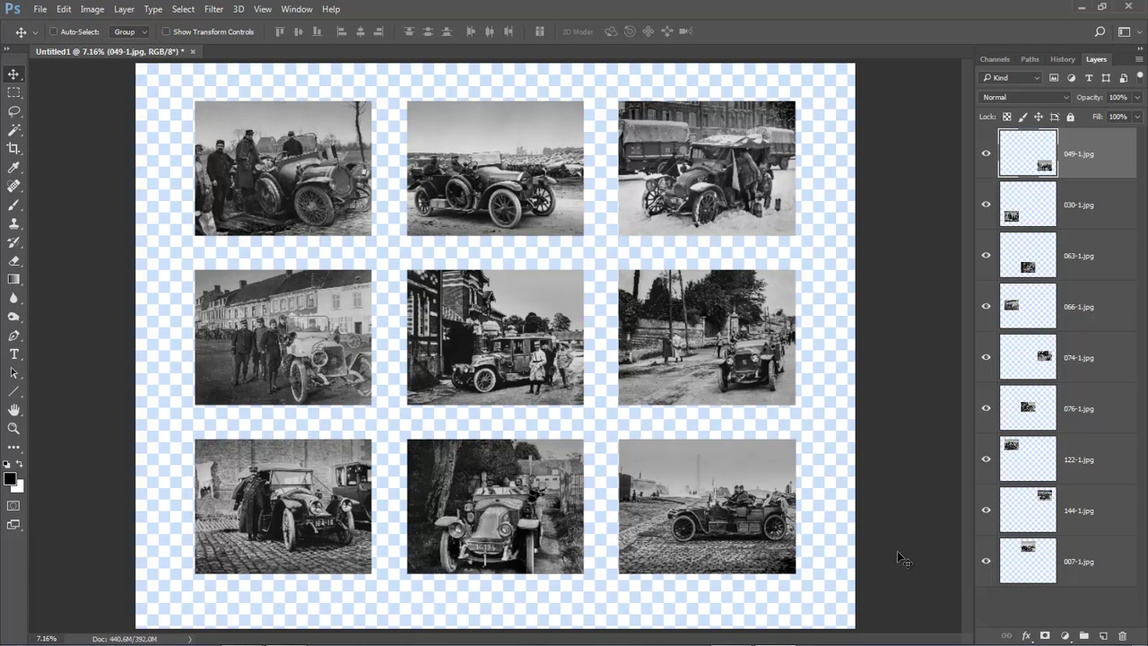
- Check the document's image size in inches without changing it
left_click(93, 11)
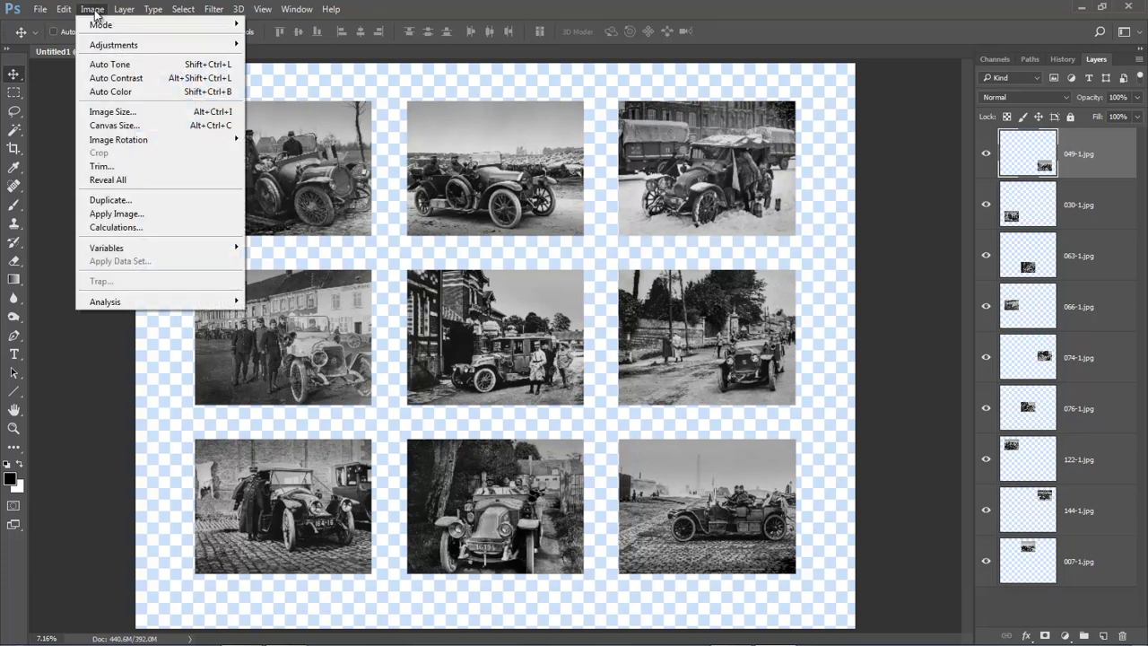
left_click(112, 112)
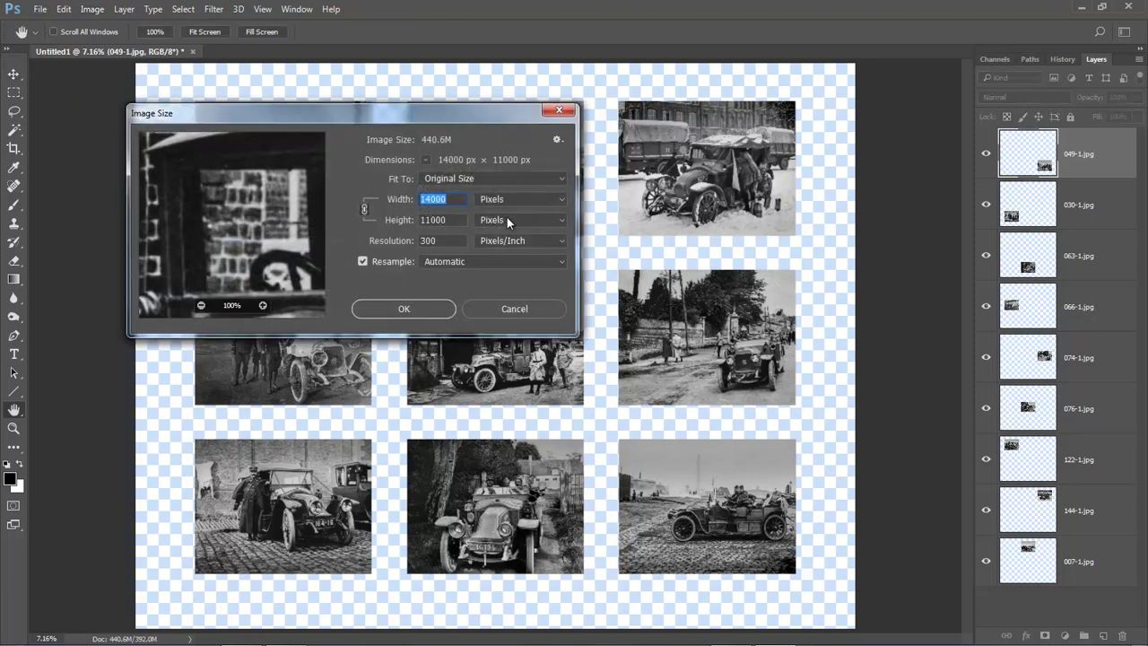
left_click(558, 198)
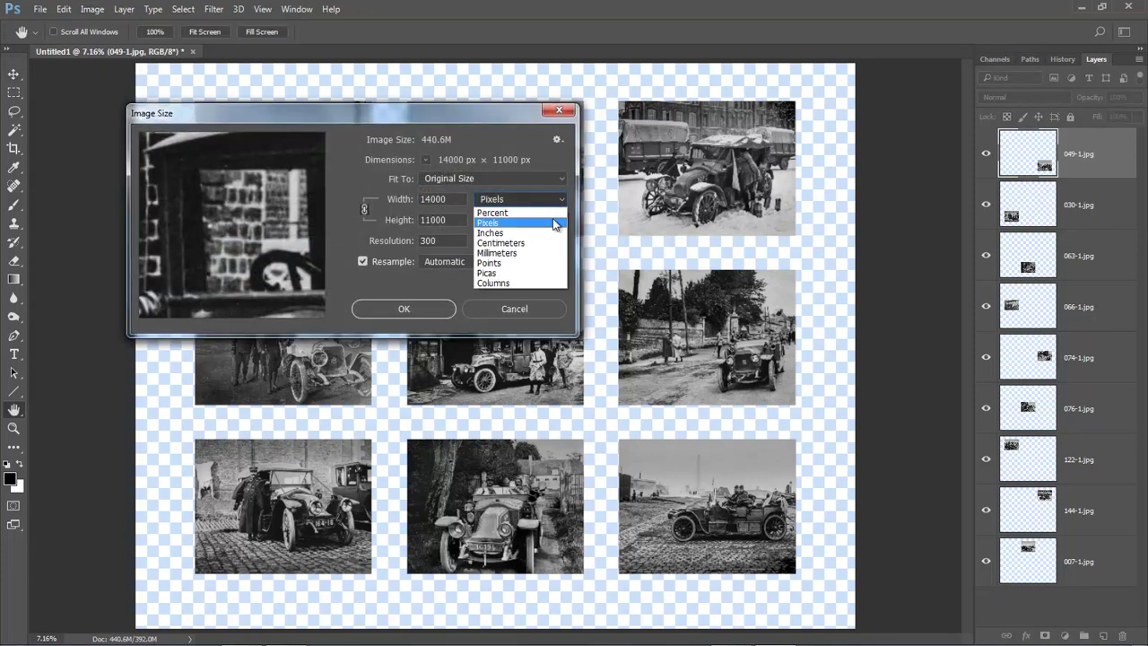
left_click(548, 234)
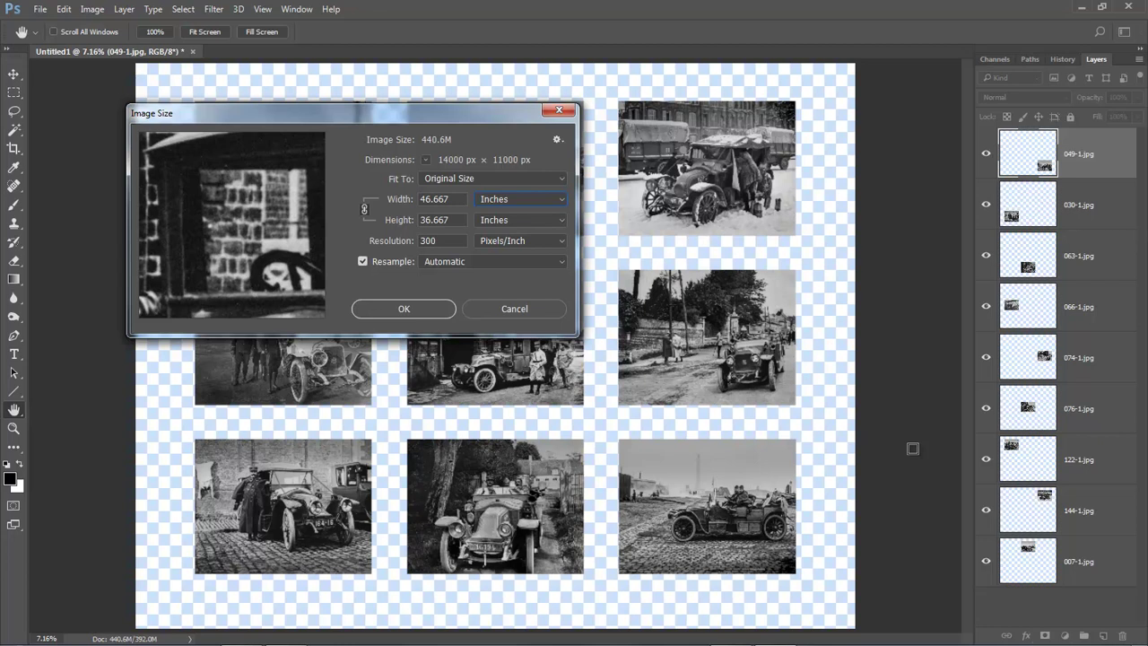
left_click(513, 308)
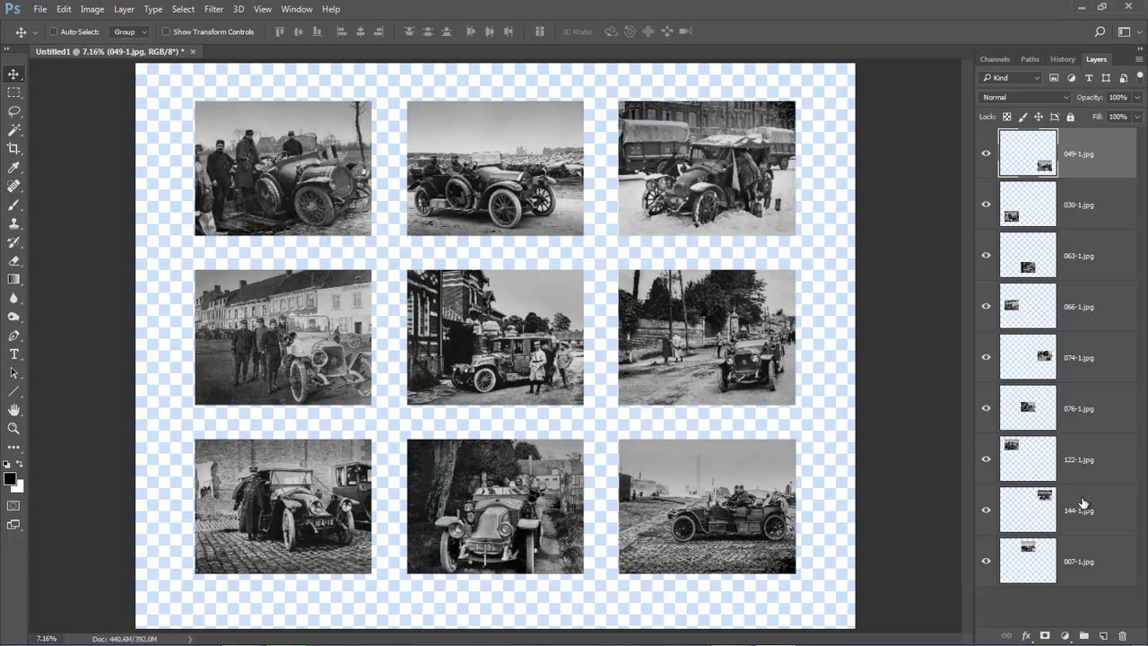
- Stamp all visible photos into a new merged layer while keeping the nine individual photo layers
left_click(1139, 60)
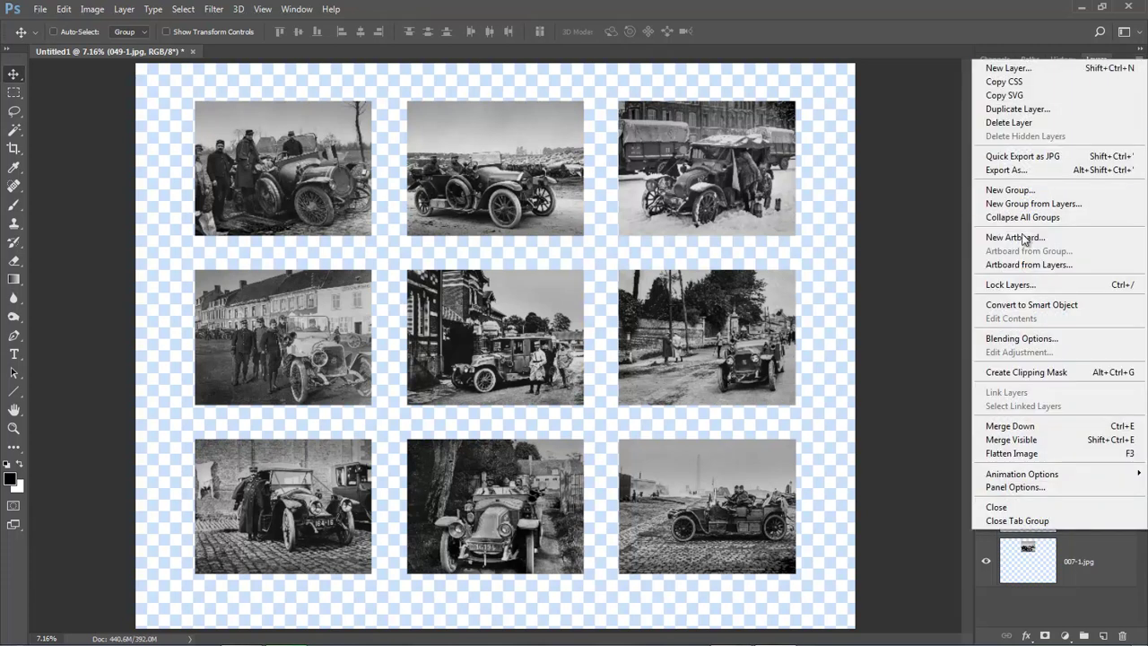
left_click(1011, 439, "alt")
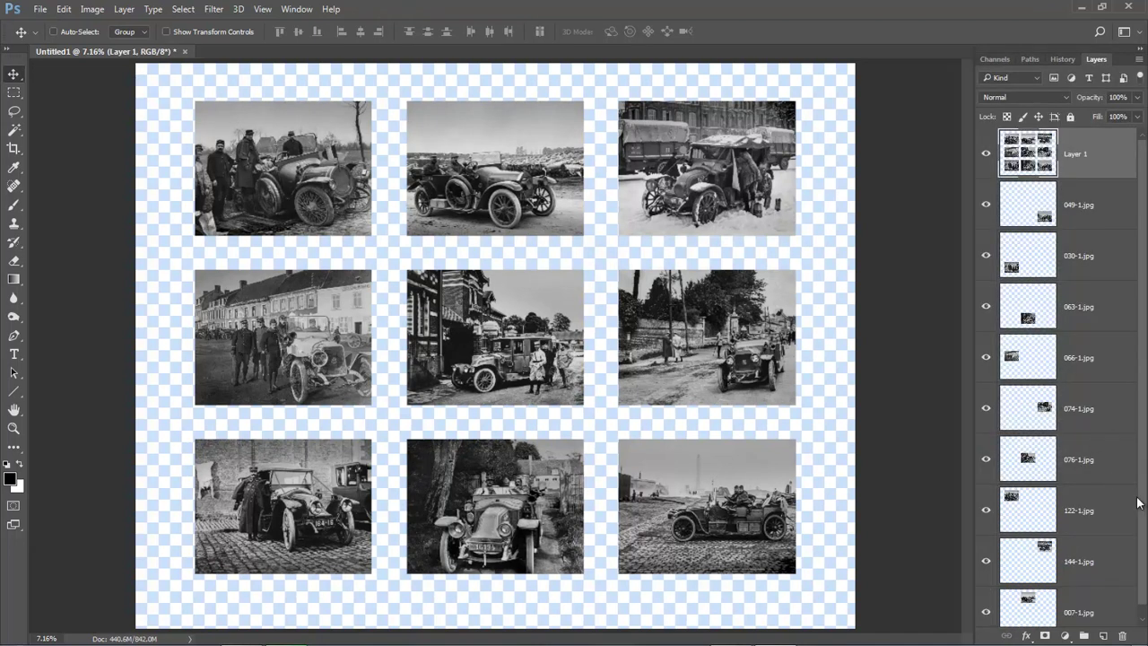
left_click_drag(1143, 525, 1143, 539)
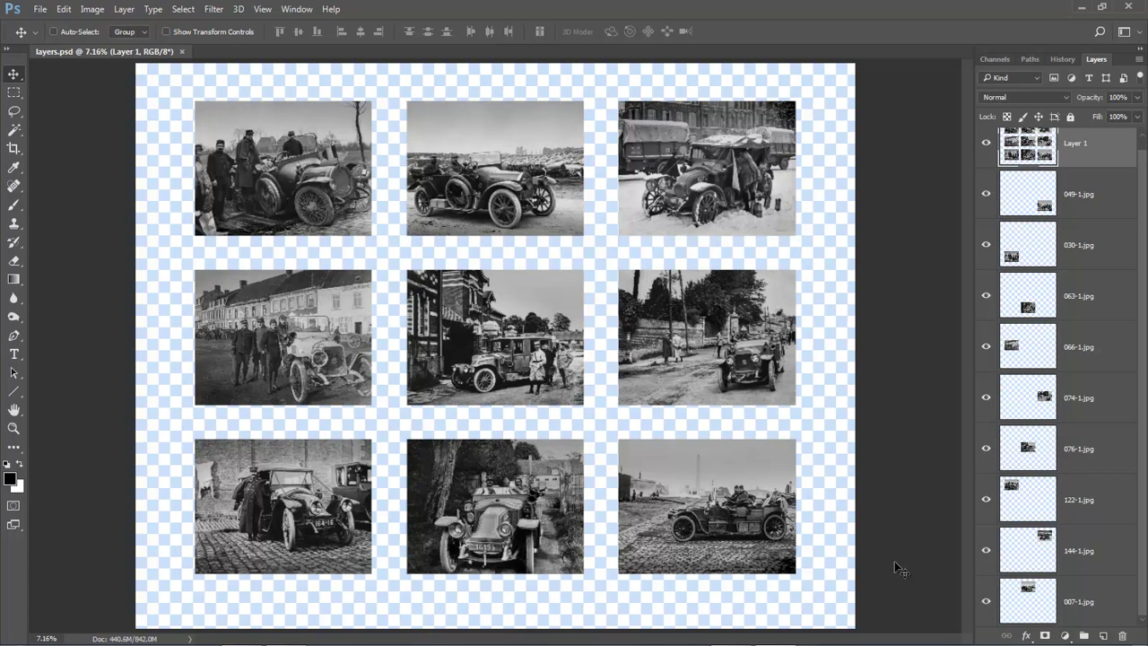
- Create a layer group beneath the merged layer, move all nine individual photo layers into it, then collapse and hide the group
left_click(1096, 192)
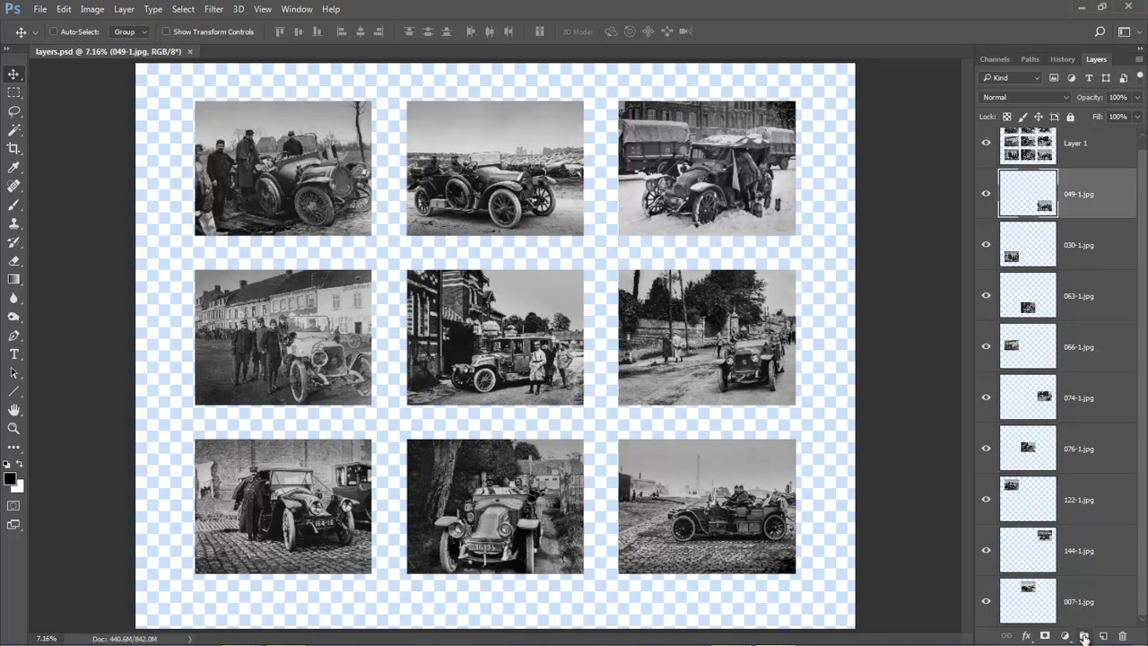
left_click(1083, 636)
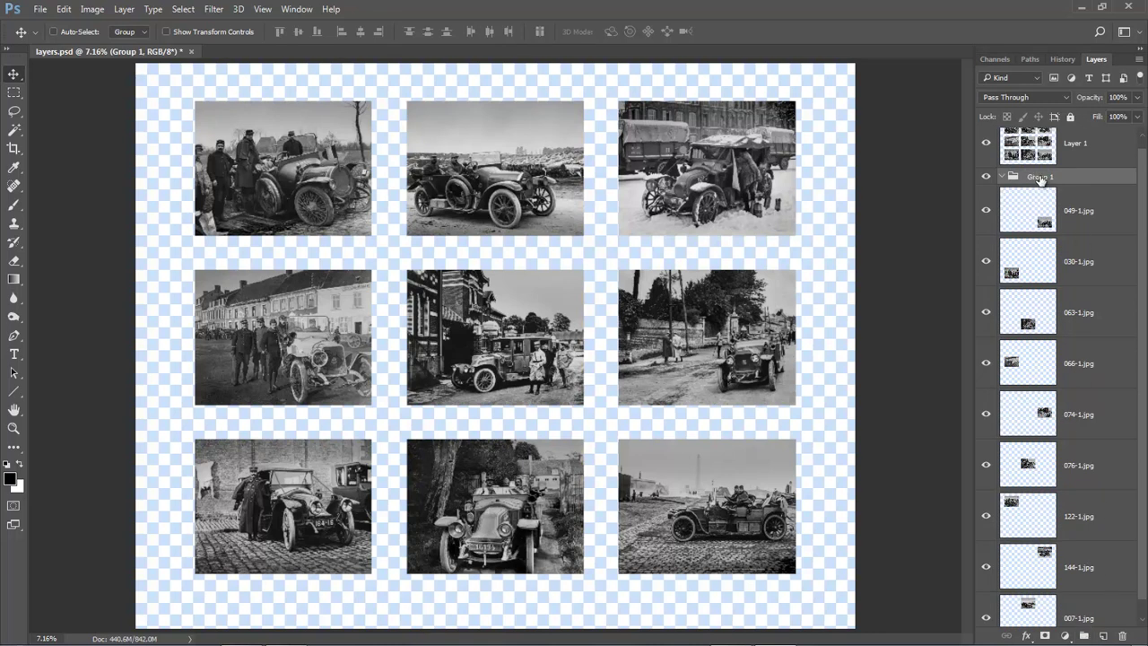
left_click(1090, 219)
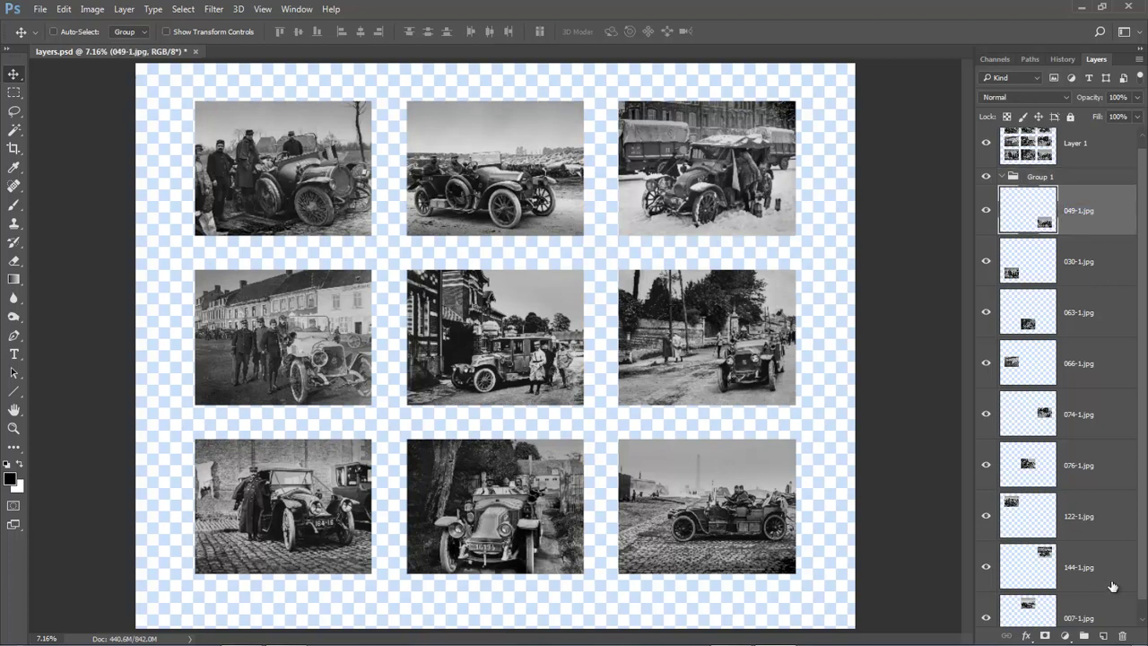
scroll(1119, 601, "down", 1)
left_click(1085, 606, "shift")
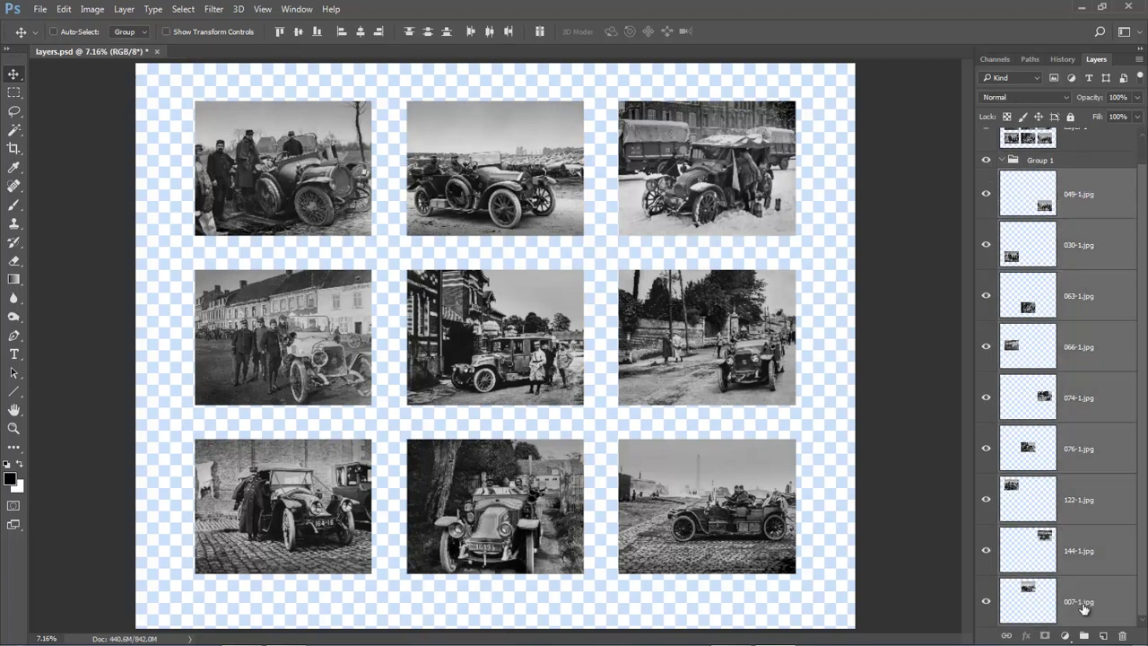
left_click_drag(1020, 204, 1033, 161)
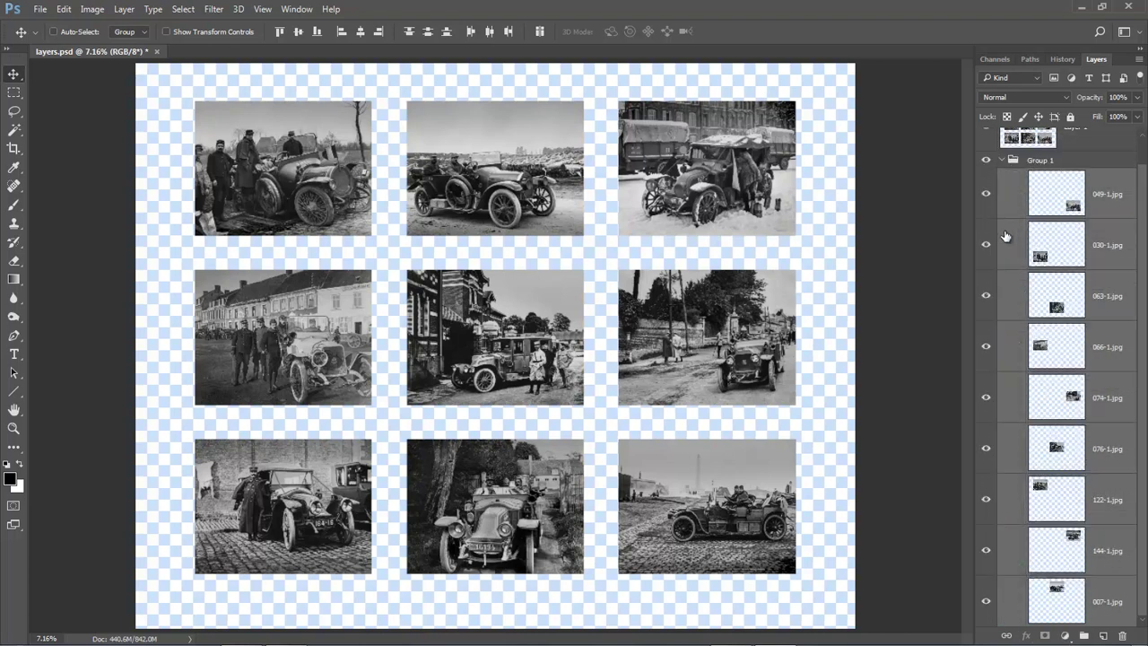
left_click(1004, 160)
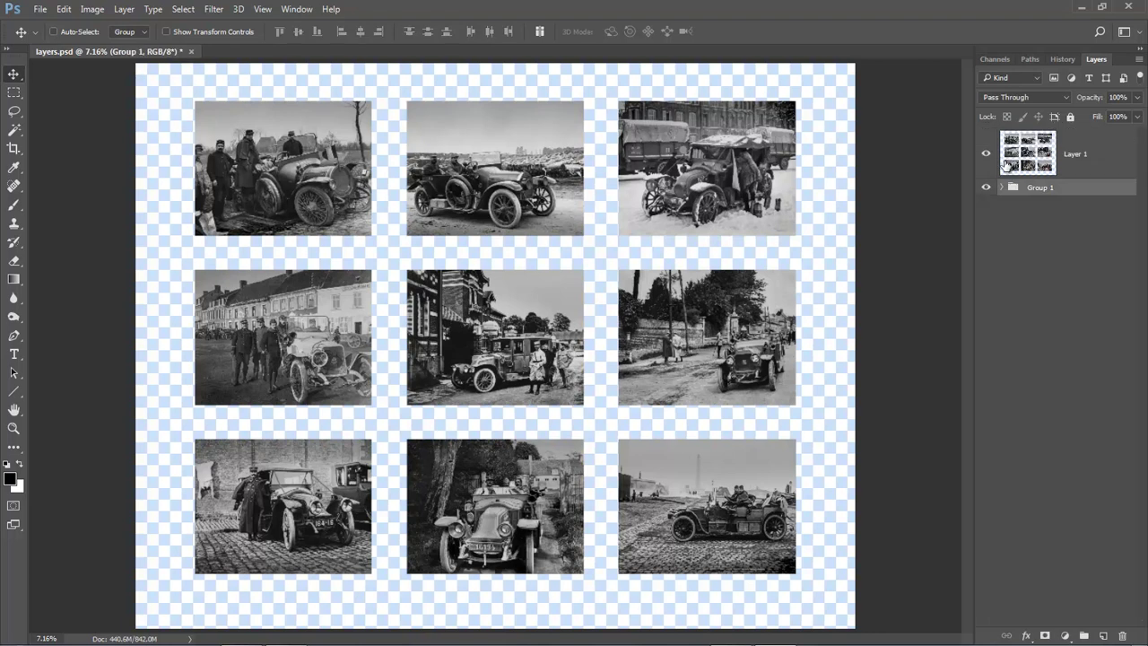
left_click(986, 189)
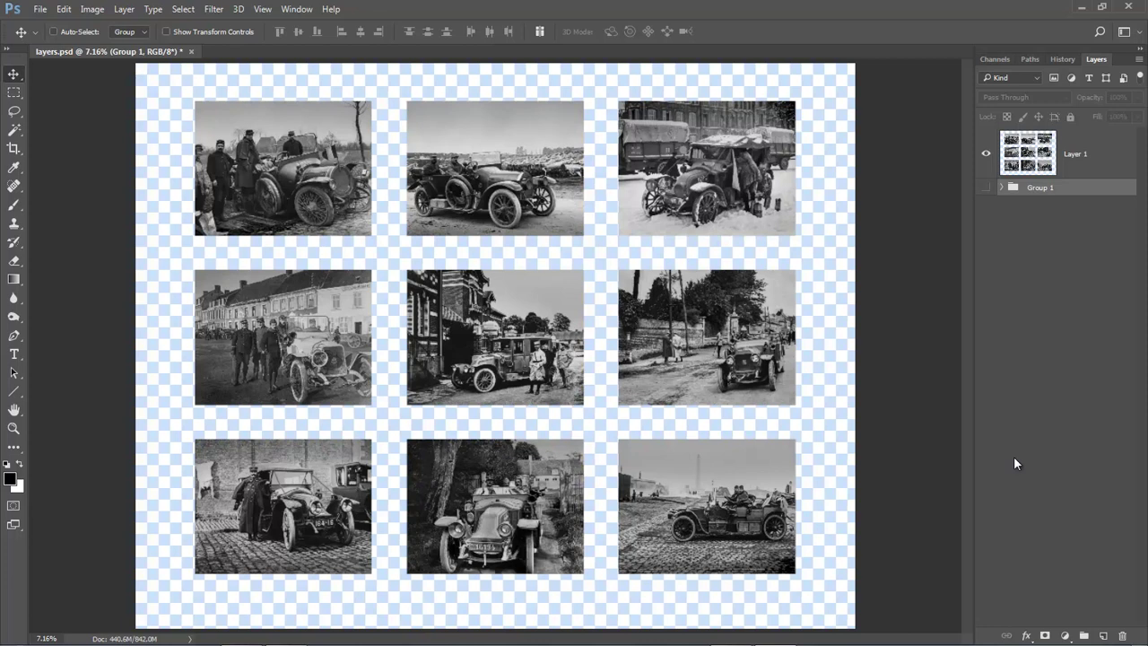
- Add a new empty layer and place it between the merged photo layer and the hidden group
left_click(1087, 159)
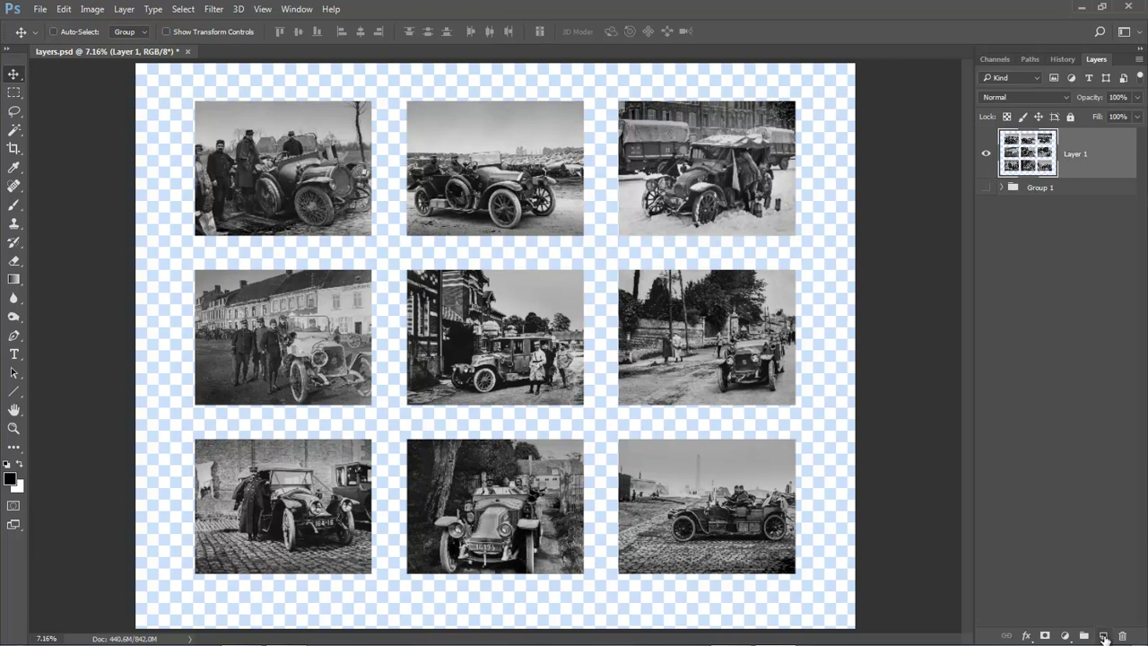
left_click(1104, 636)
left_click_drag(1032, 148, 1029, 223)
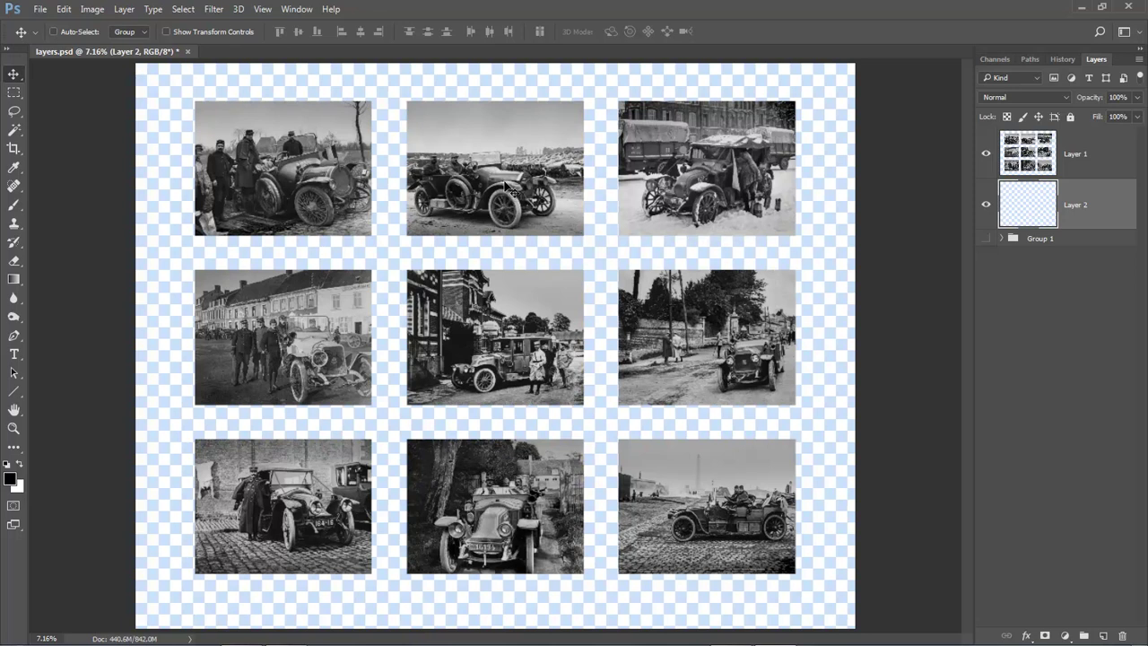
- Sample the light gray sky of the central grid photo with the Eyedropper and fill the new background layer with it
left_click(14, 168)
left_click(90, 167)
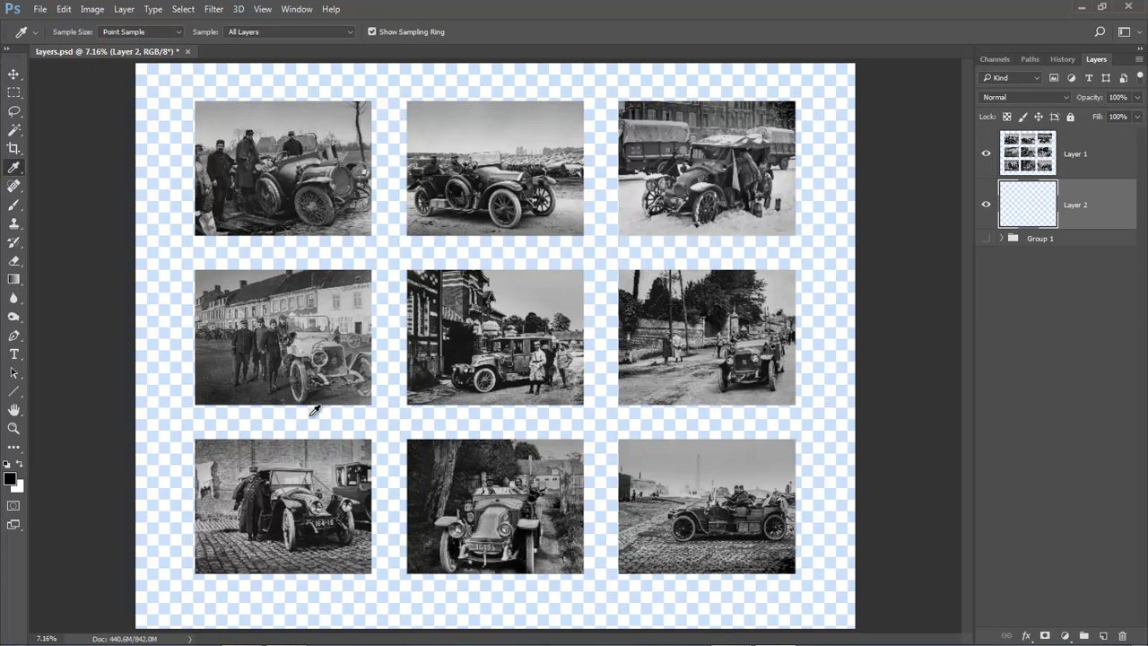
left_click(513, 302)
key("alt+BackSpace")
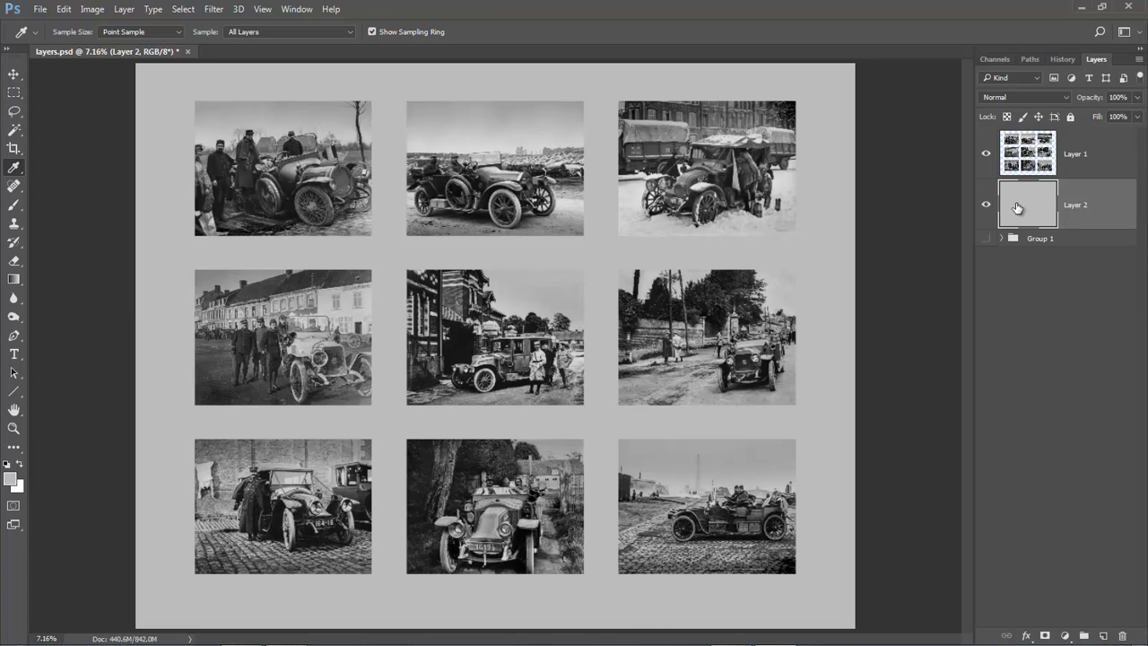
- Set the foreground color to the warm gray a8a69d and fill the background layer with it
left_click(11, 482)
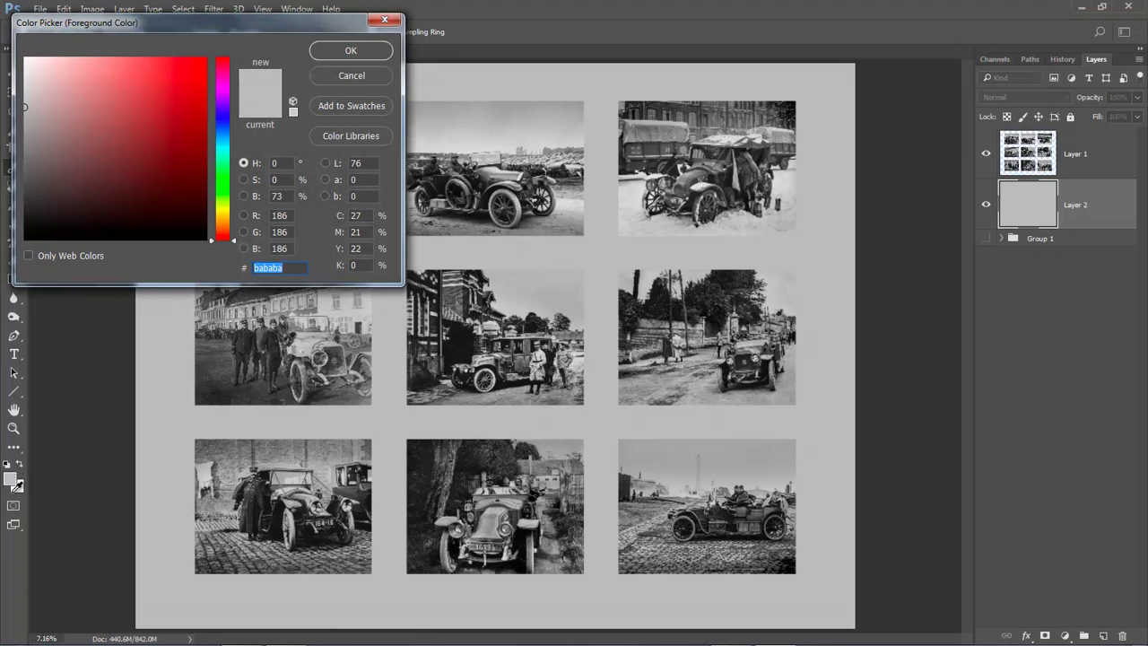
left_click_drag(235, 242, 230, 221)
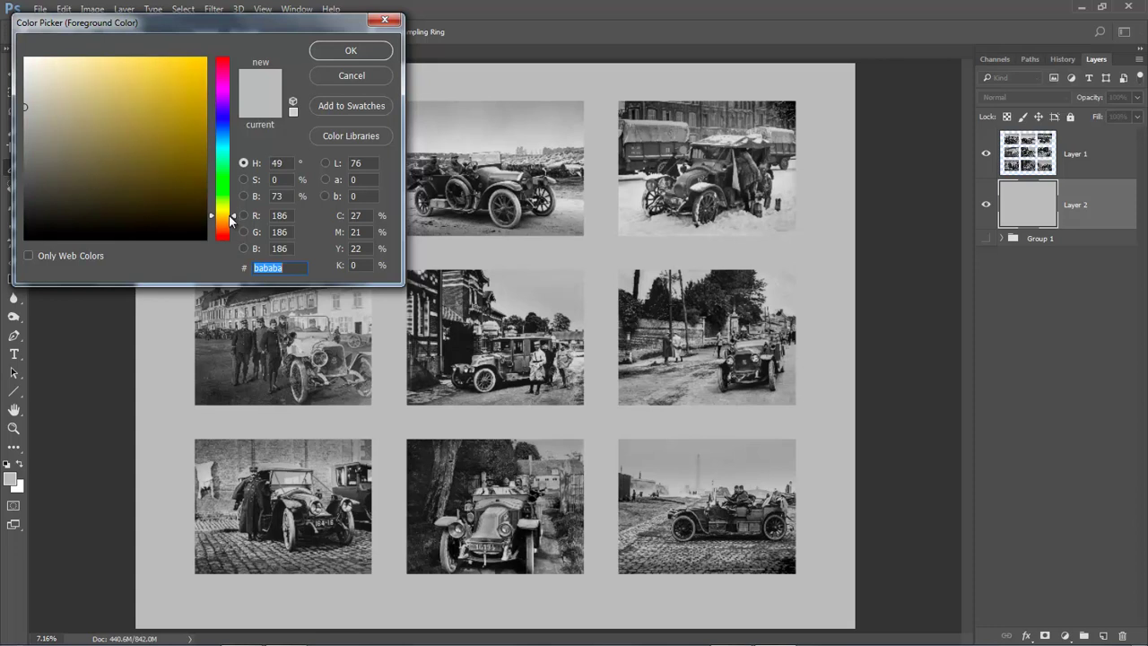
left_click(36, 119)
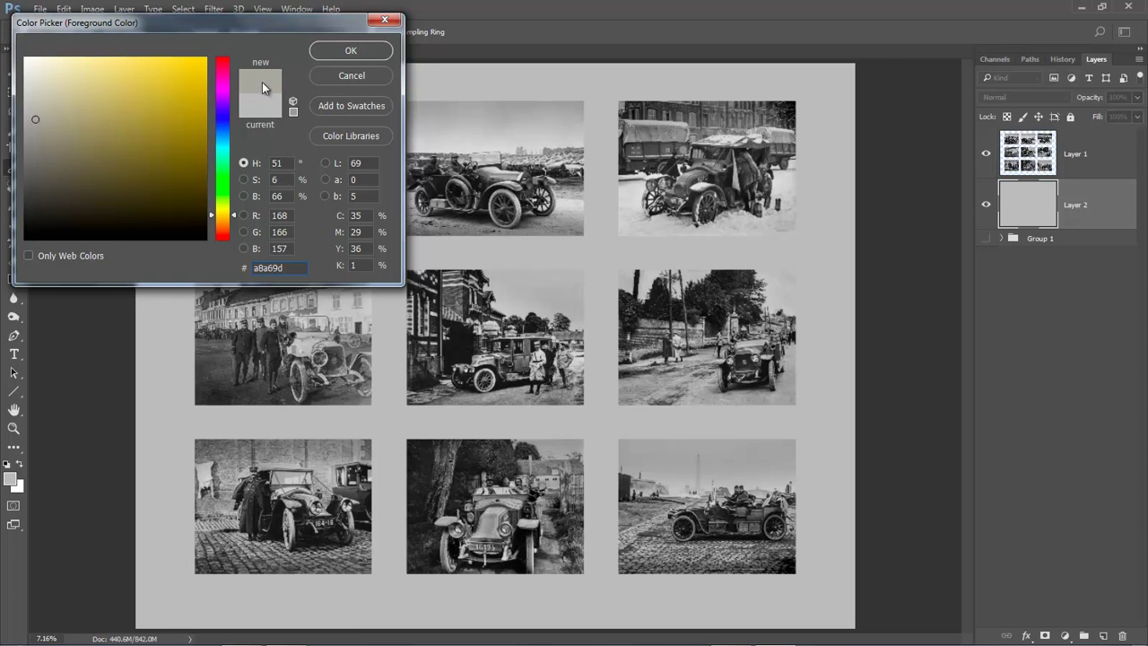
left_click(354, 52)
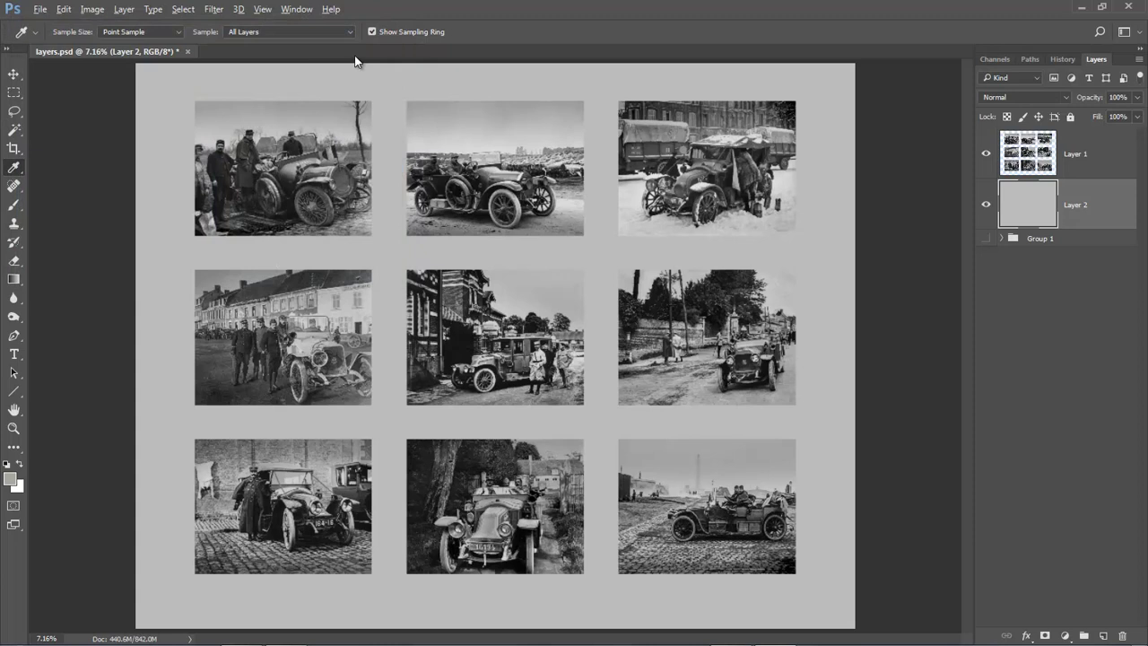
key("alt+BackSpace")
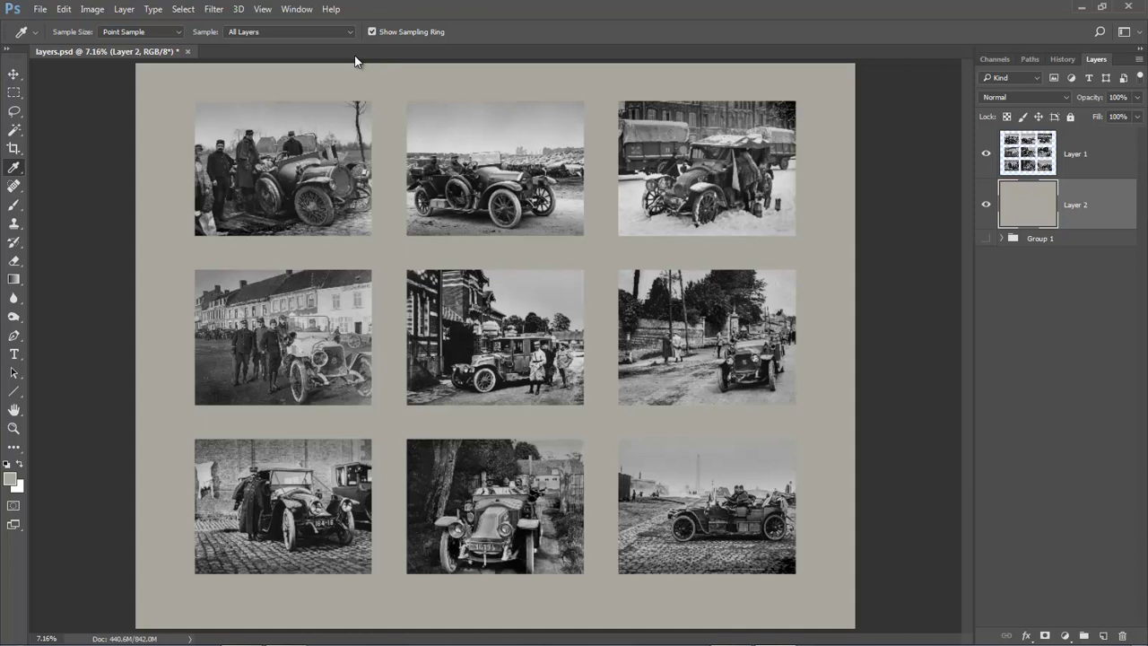
- Apply Add Noise to the background layer with a 10% amount, Gaussian distribution and Monochromatic enabled
key("v")
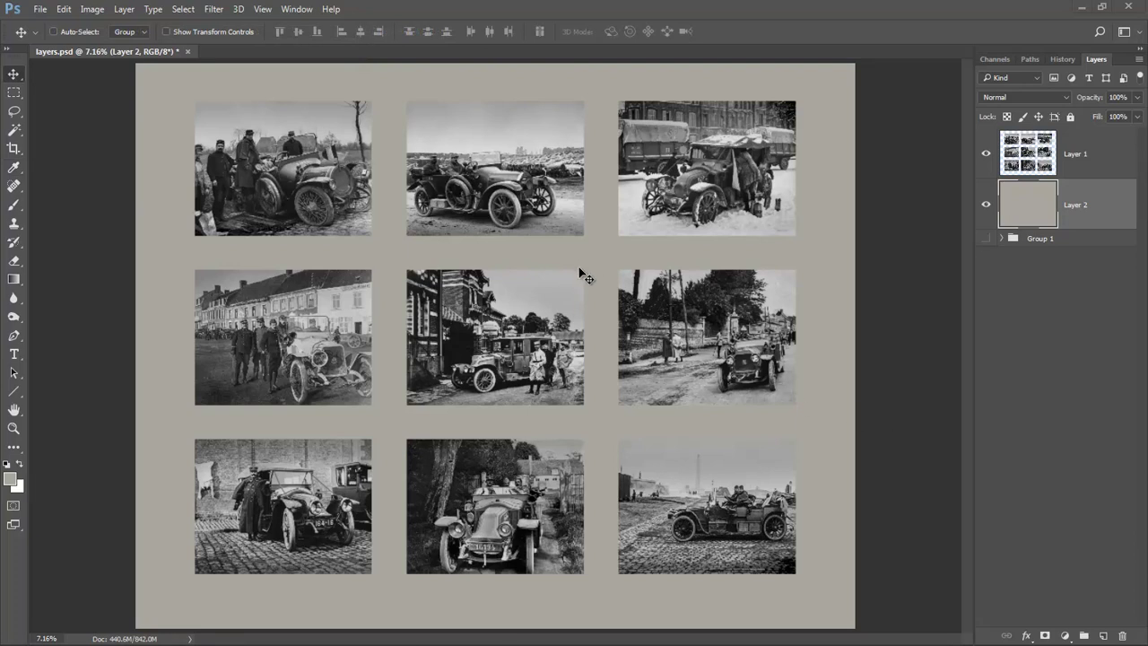
key("ctrl")
left_click_drag(558, 212, 652, 327)
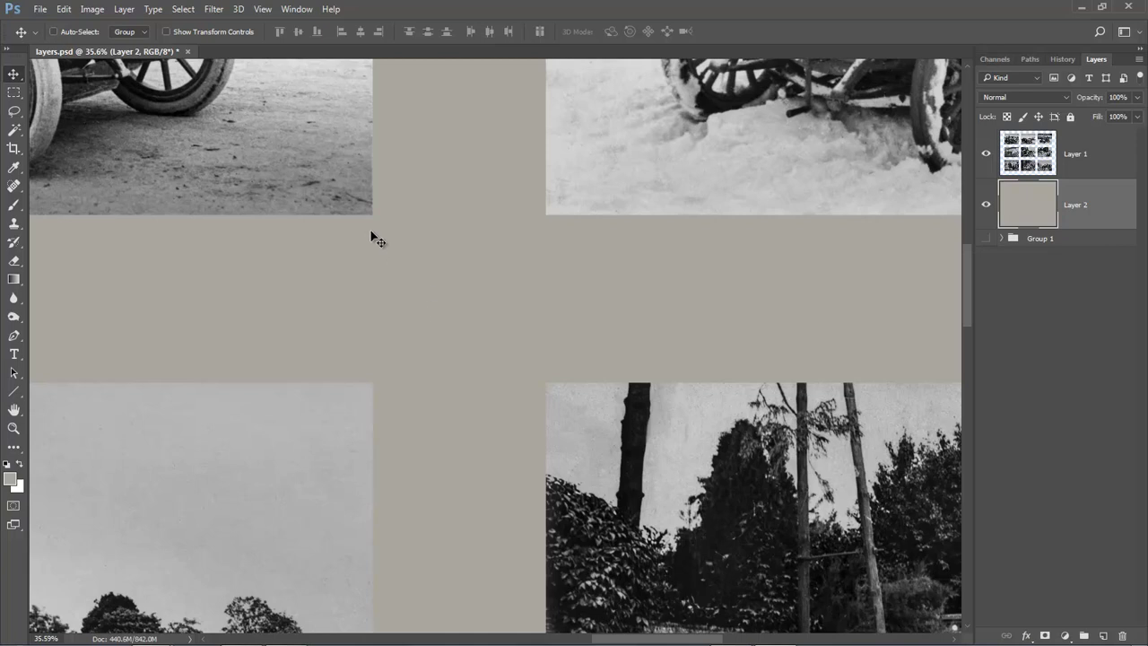
left_click(213, 10)
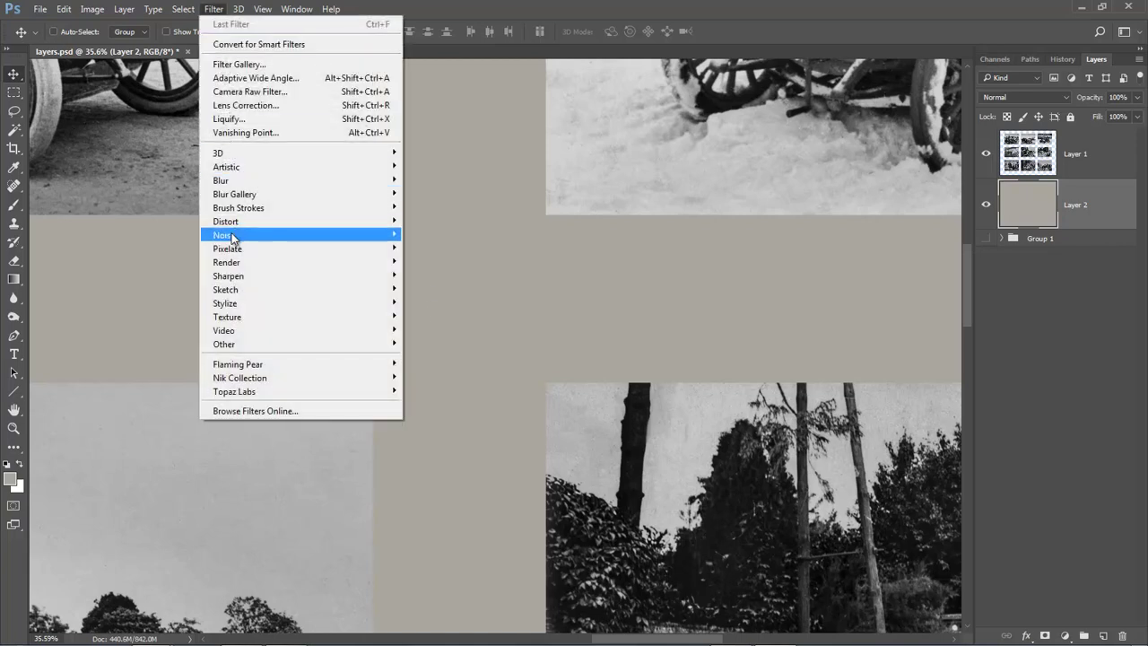
mouse_move(232, 237)
left_click(436, 234)
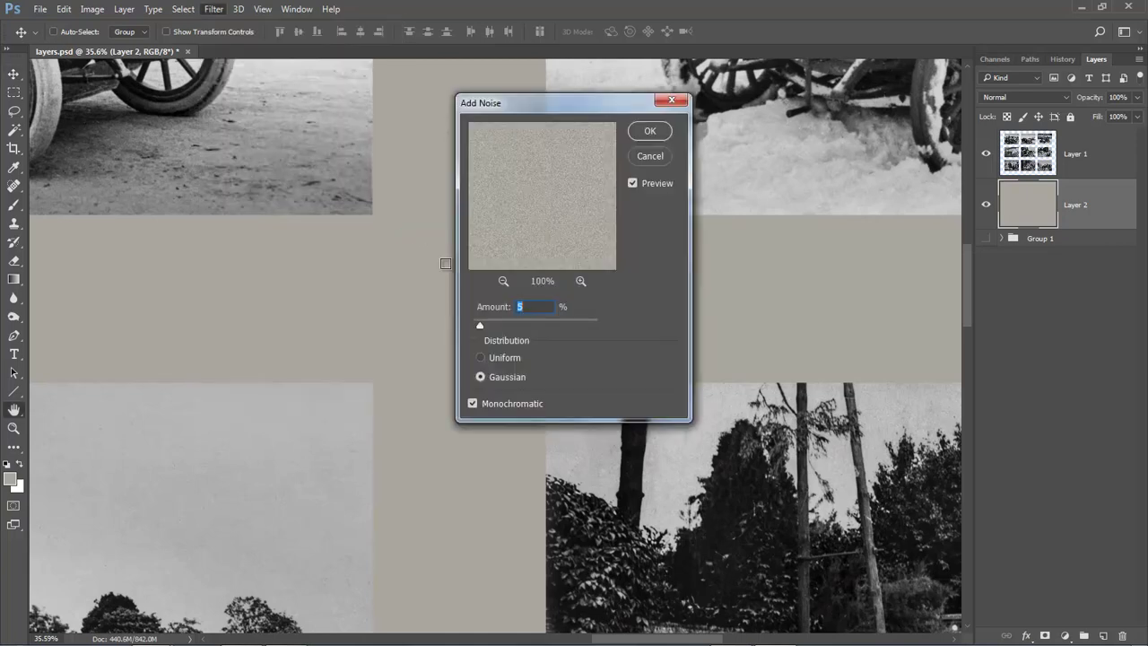
left_click_drag(609, 112, 802, 125)
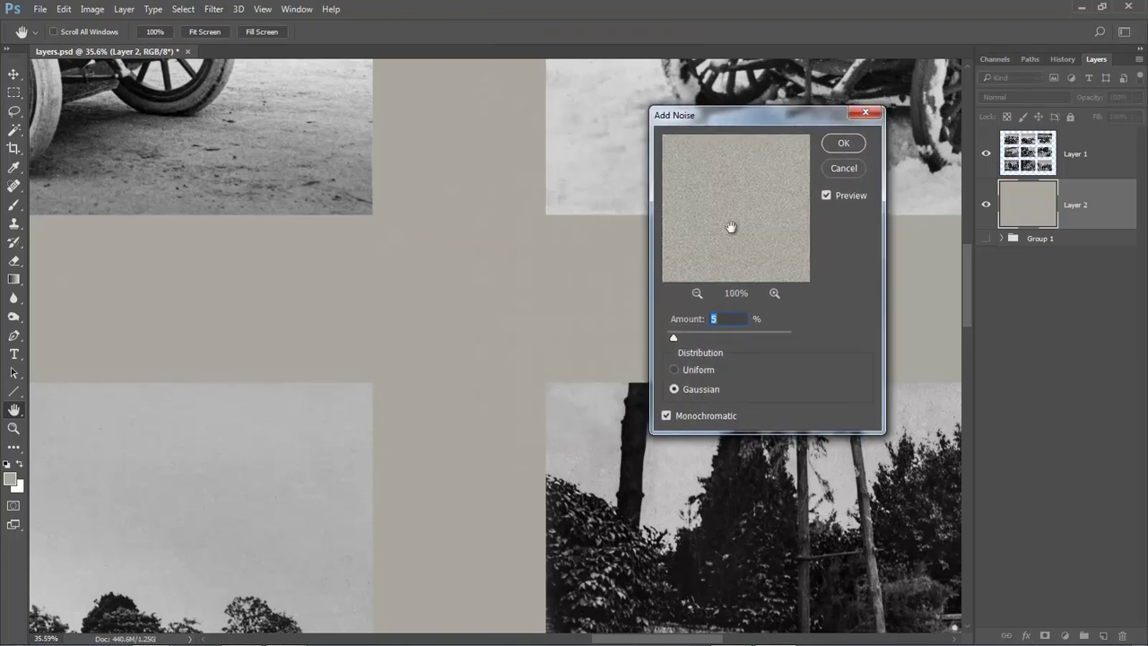
type("10")
left_click(843, 145)
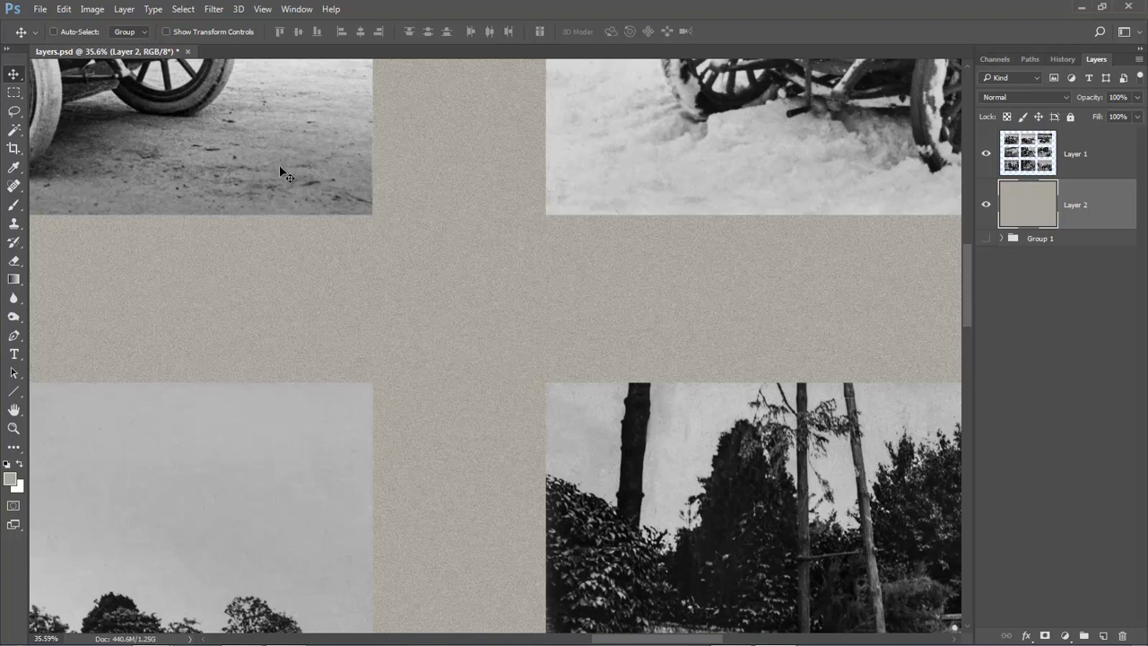
- Open the Texturizer filter for the noisy gray background layer
left_click(214, 9)
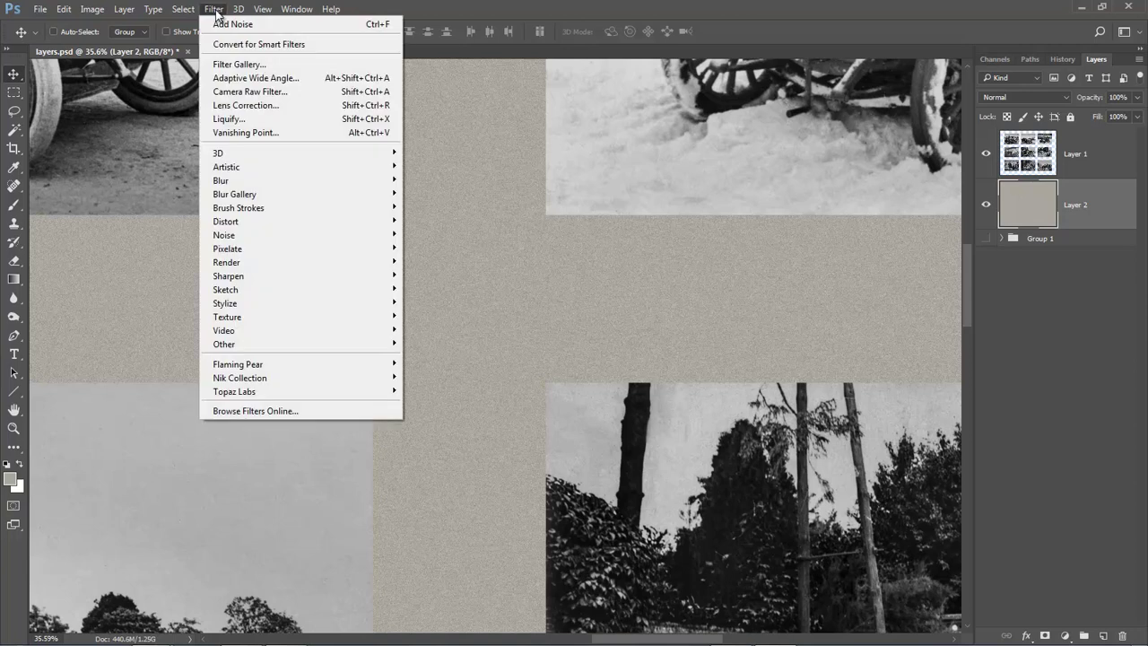
mouse_move(235, 323)
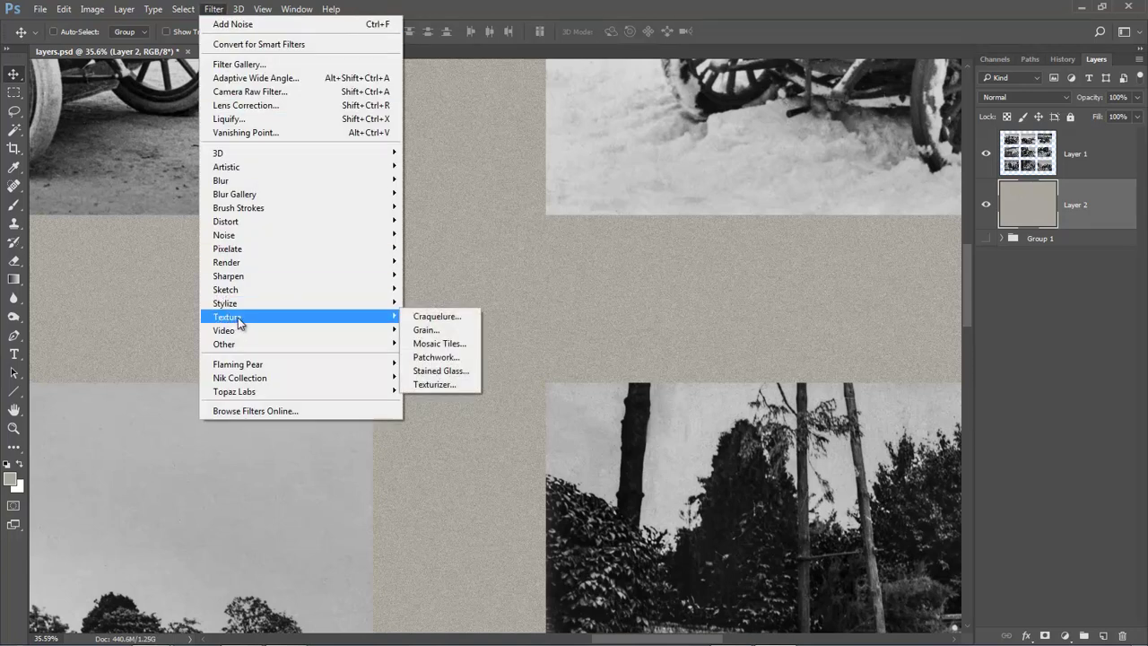
left_click(447, 386)
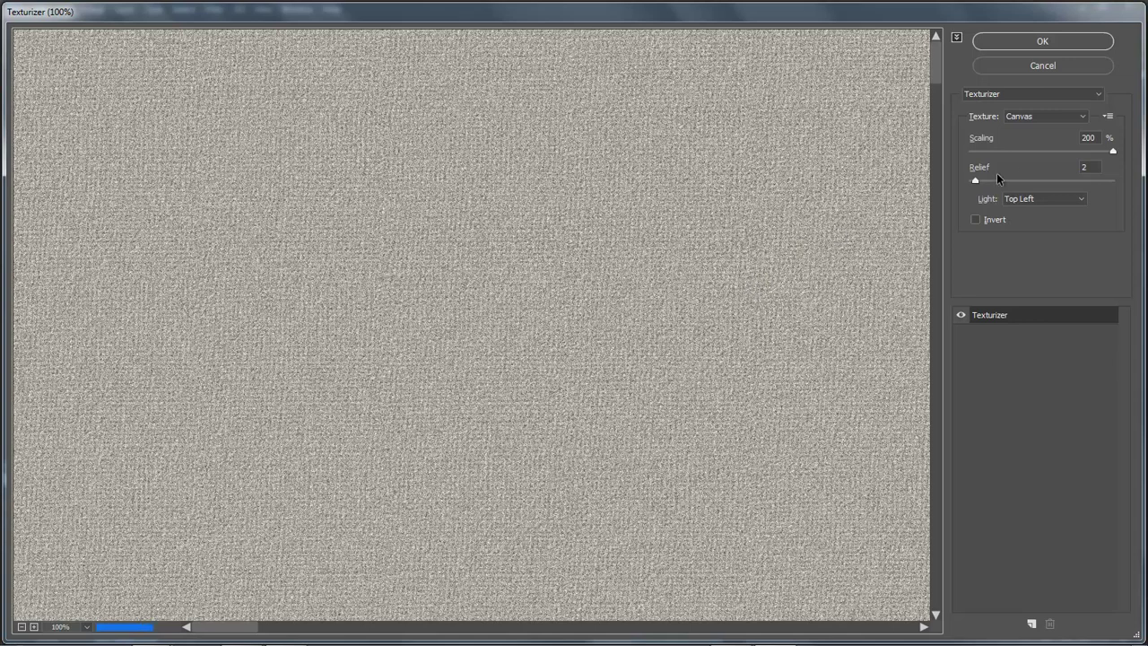
- Load the Linen texture from the Cloth folder under Textures on the Photography drive and set its relief to 6
left_click(1107, 118)
left_click(1108, 118)
left_click(1108, 119)
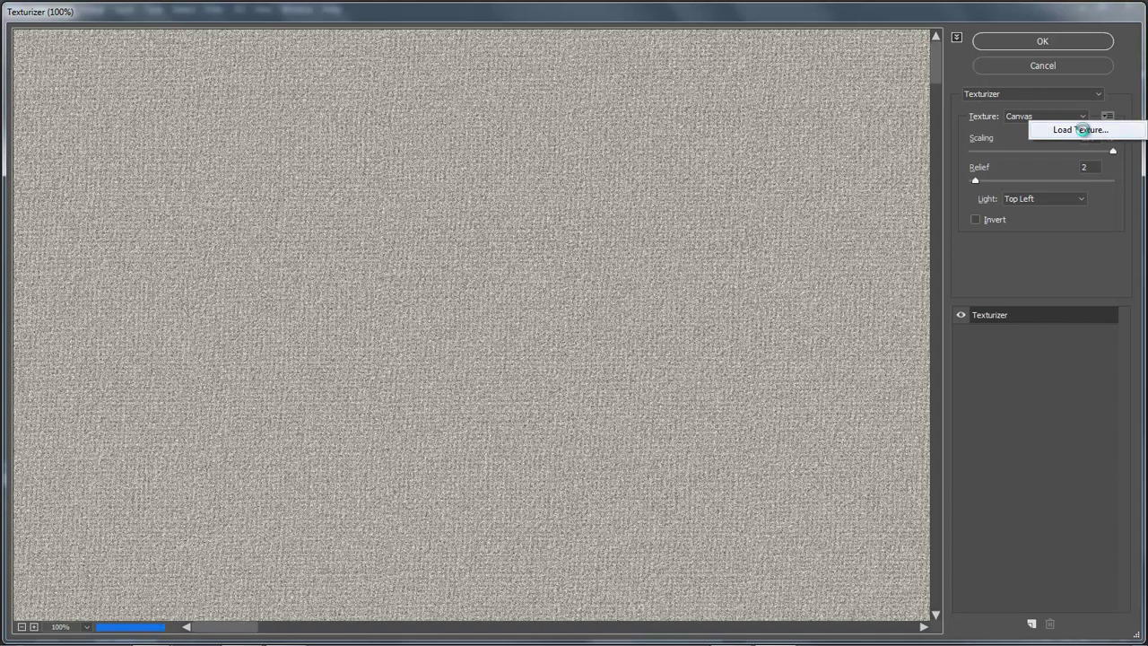
left_click(1084, 131)
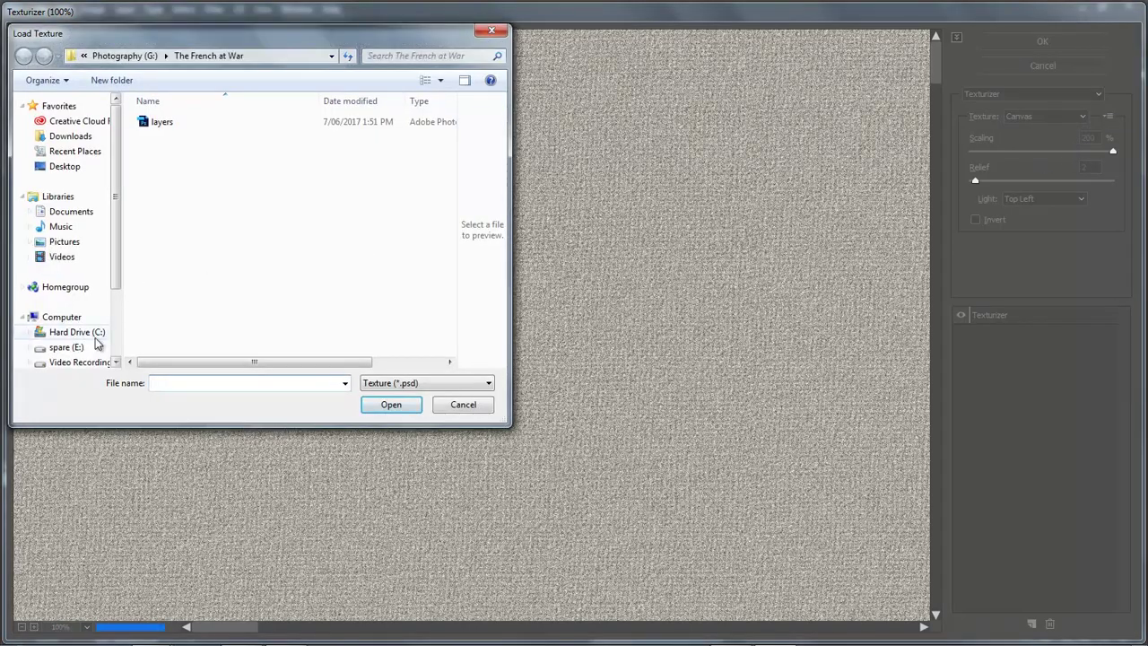
scroll(113, 309, "down", 1)
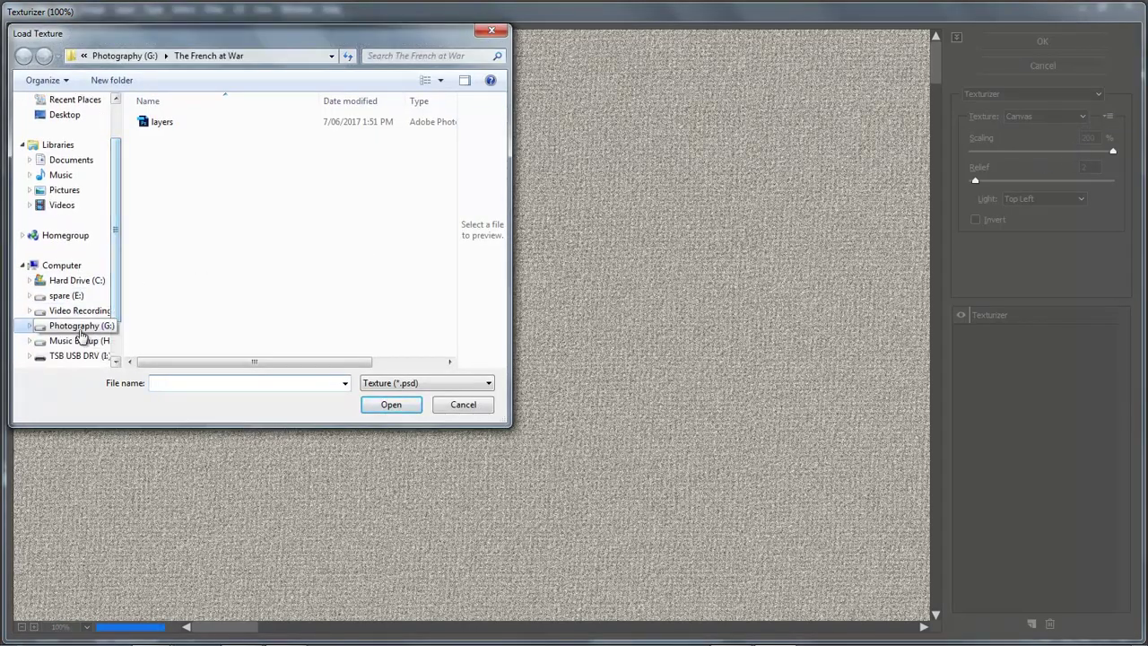
left_click(77, 326)
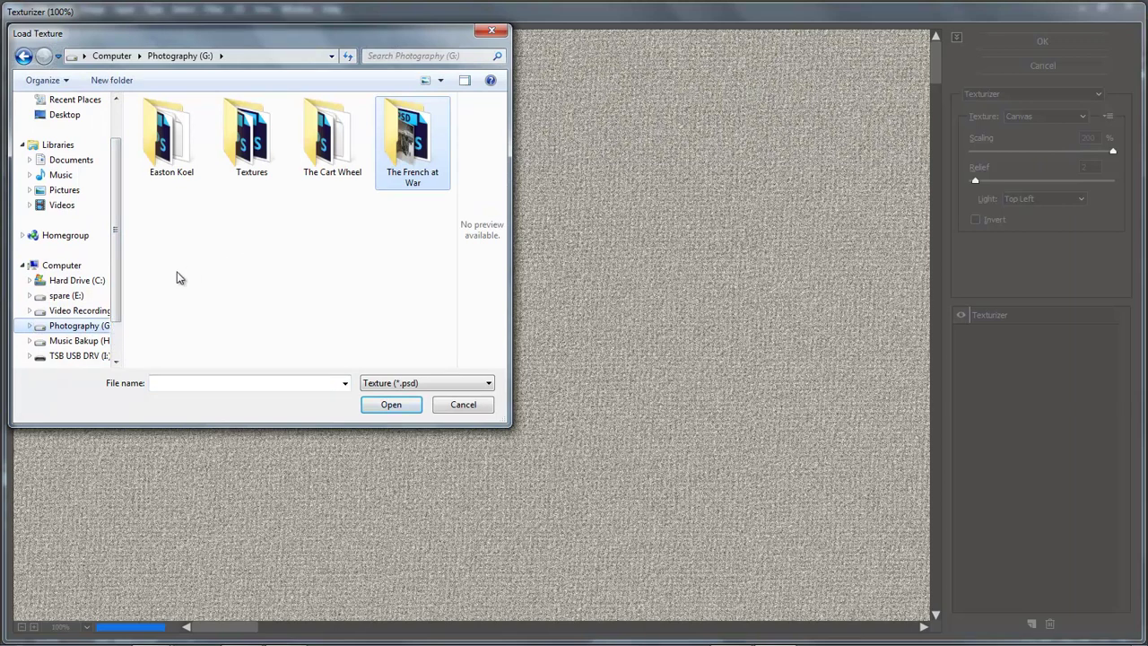
double_click(251, 141)
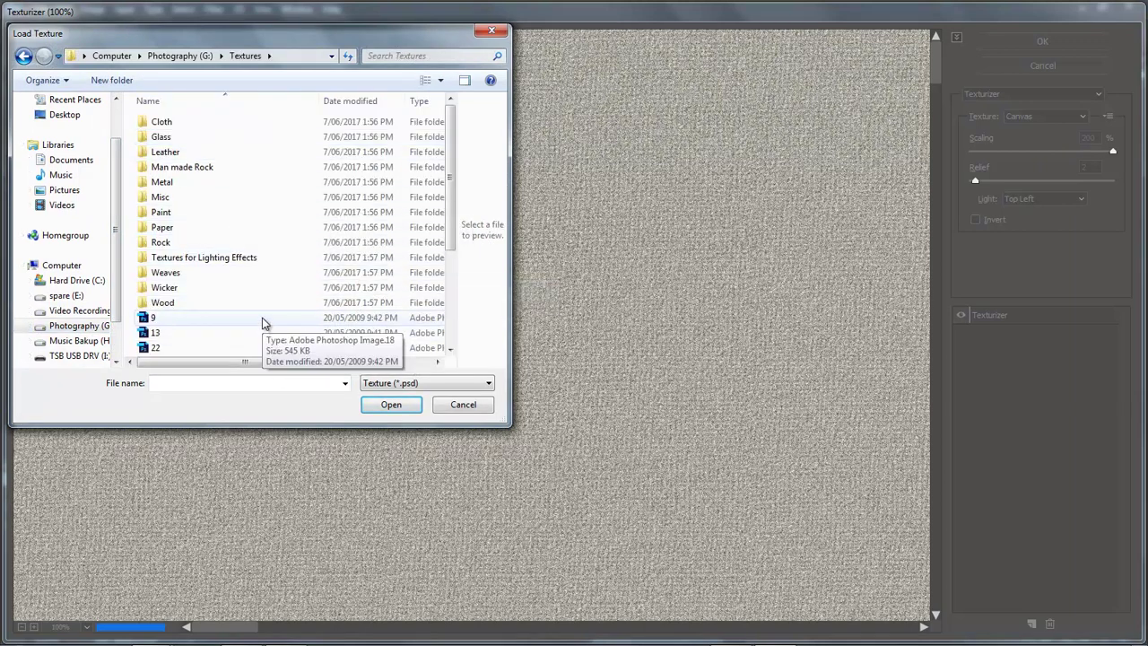
double_click(168, 124)
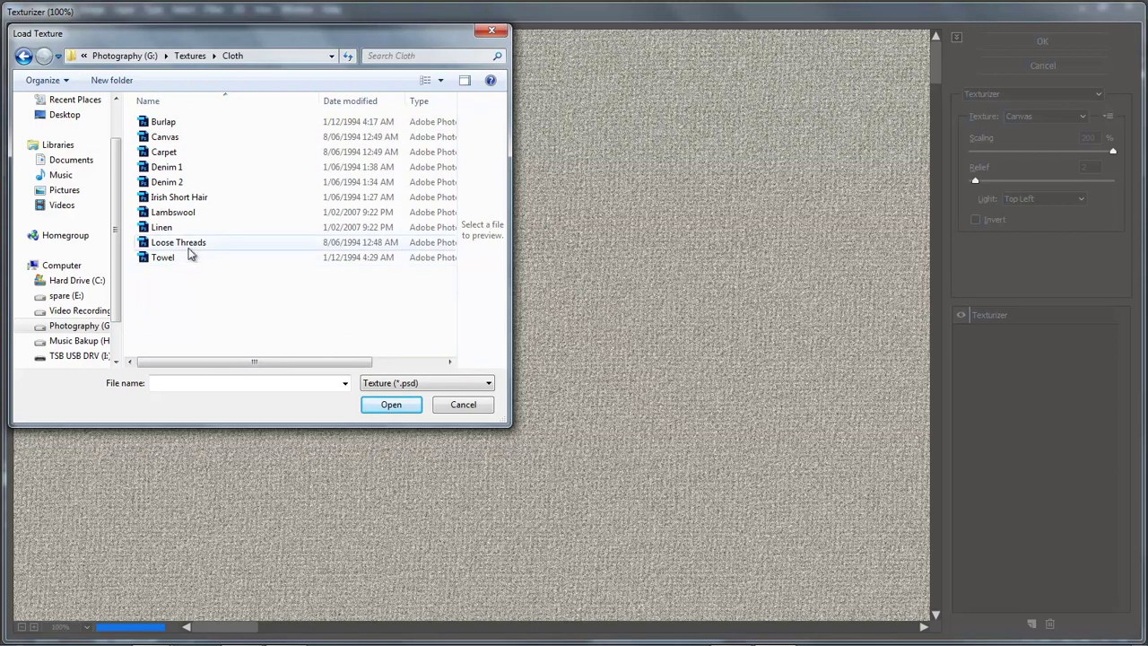
left_click(166, 231)
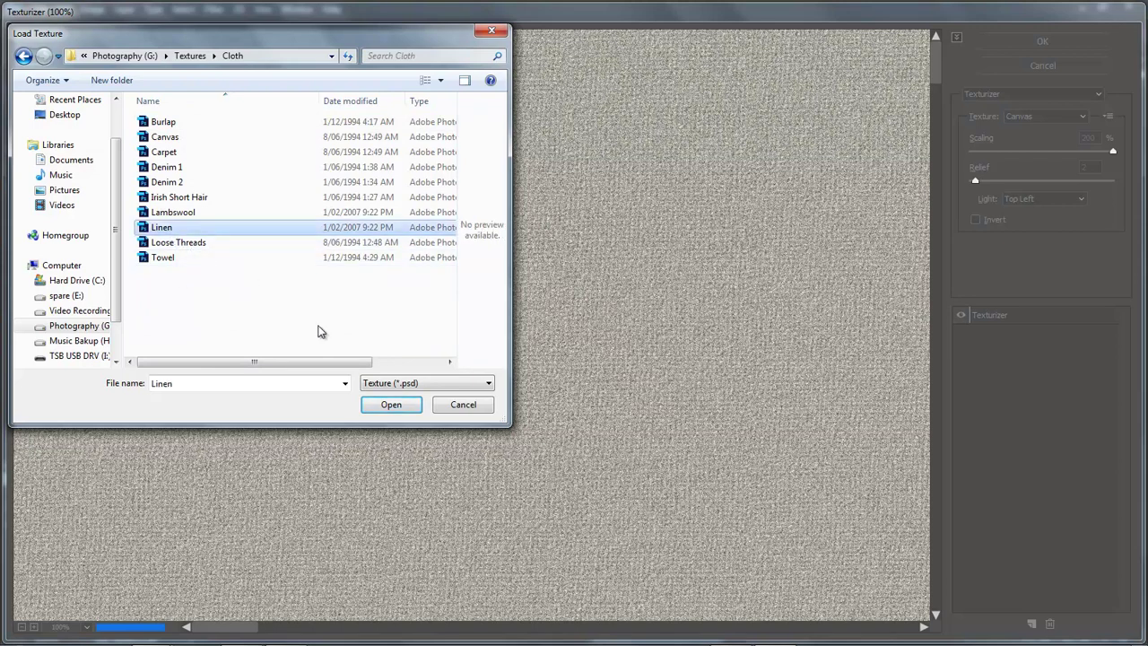
left_click(404, 409)
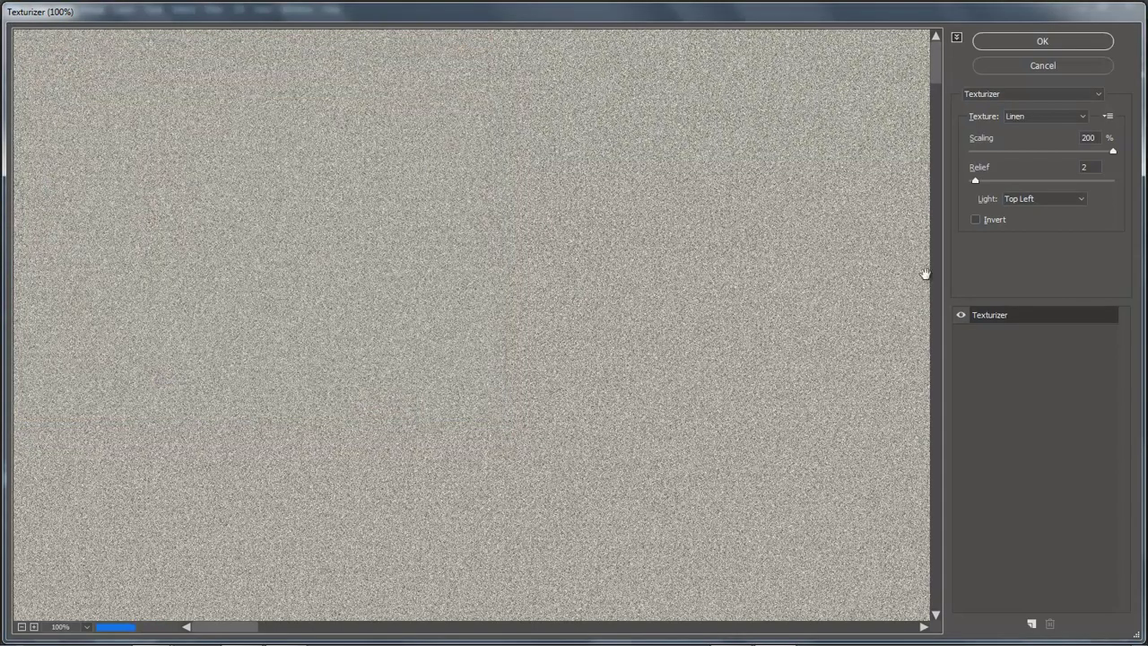
left_click_drag(974, 180, 987, 181)
- Load the finegrained texture from the Leather folder under Textures into the Texturizer
left_click(1108, 115)
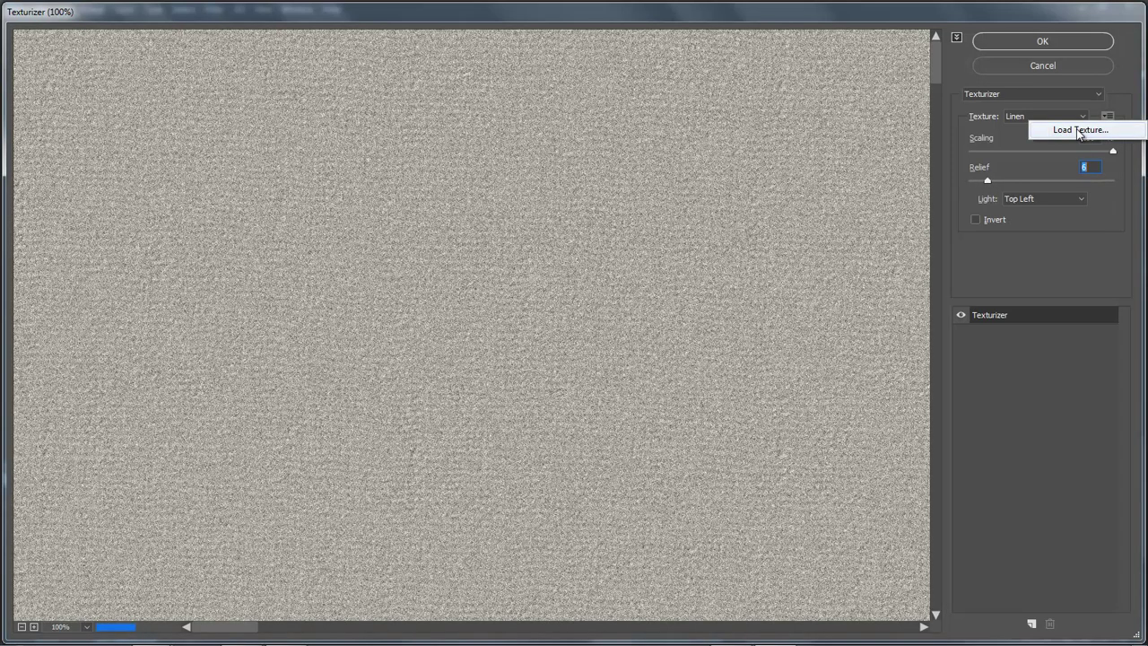
left_click(1080, 130)
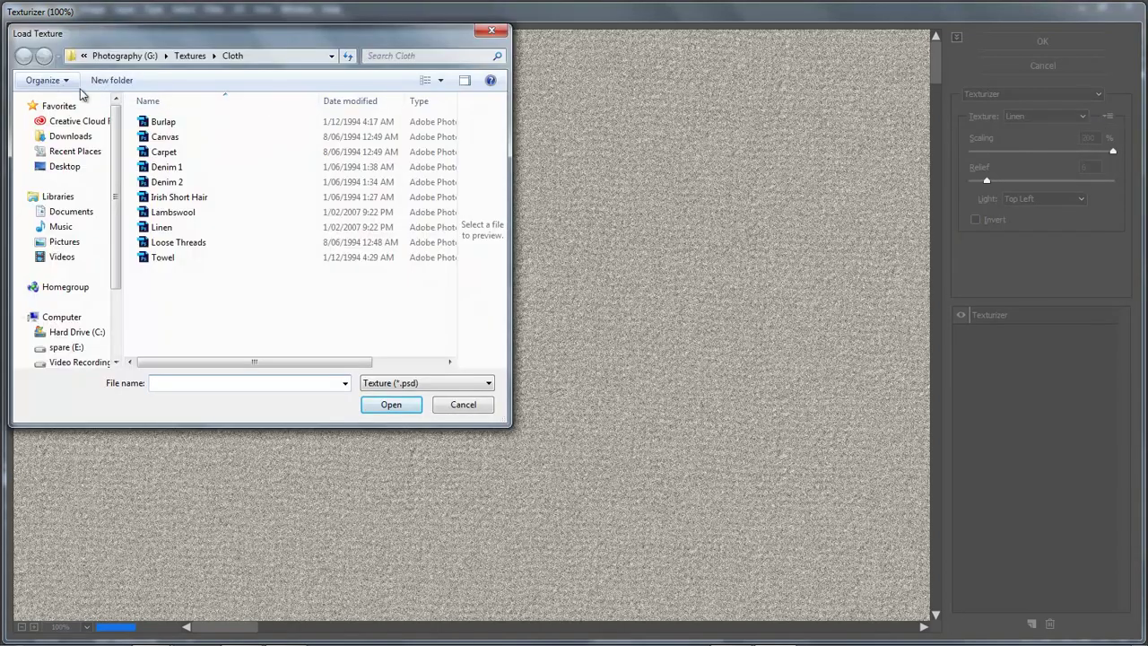
left_click(191, 59)
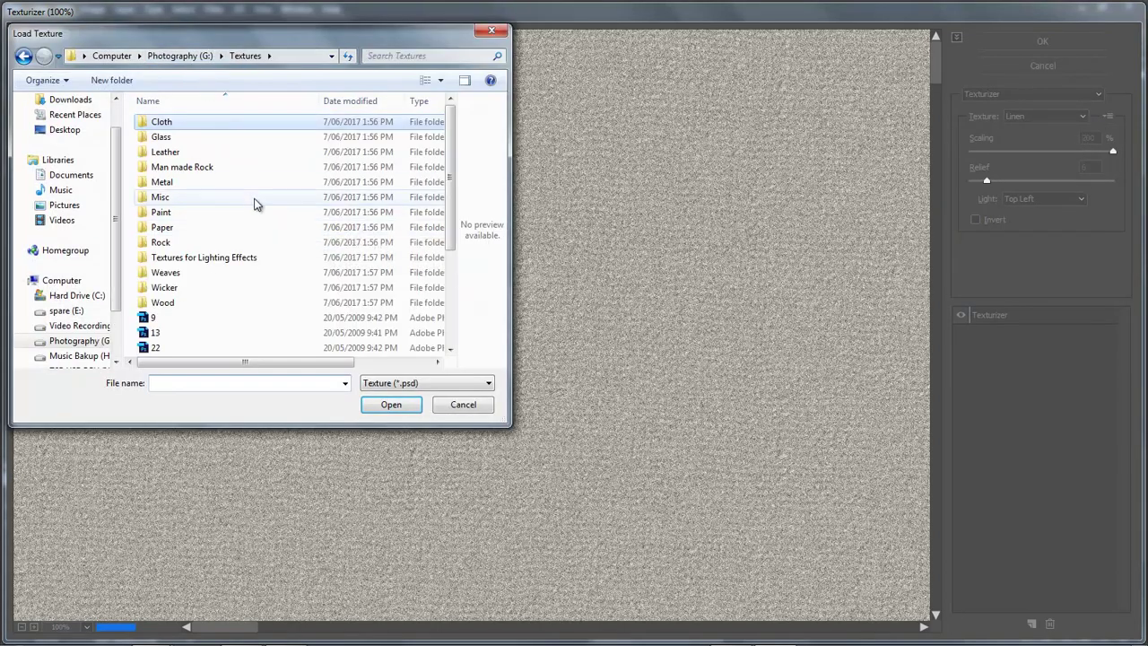
double_click(169, 154)
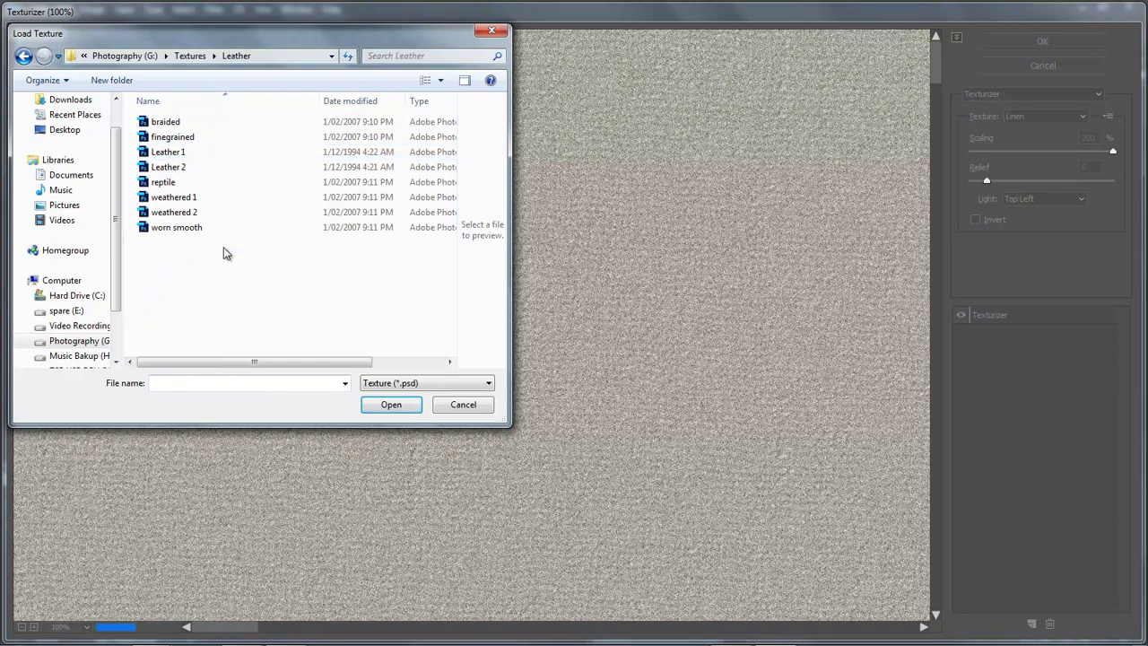
left_click(181, 137)
left_click(391, 405)
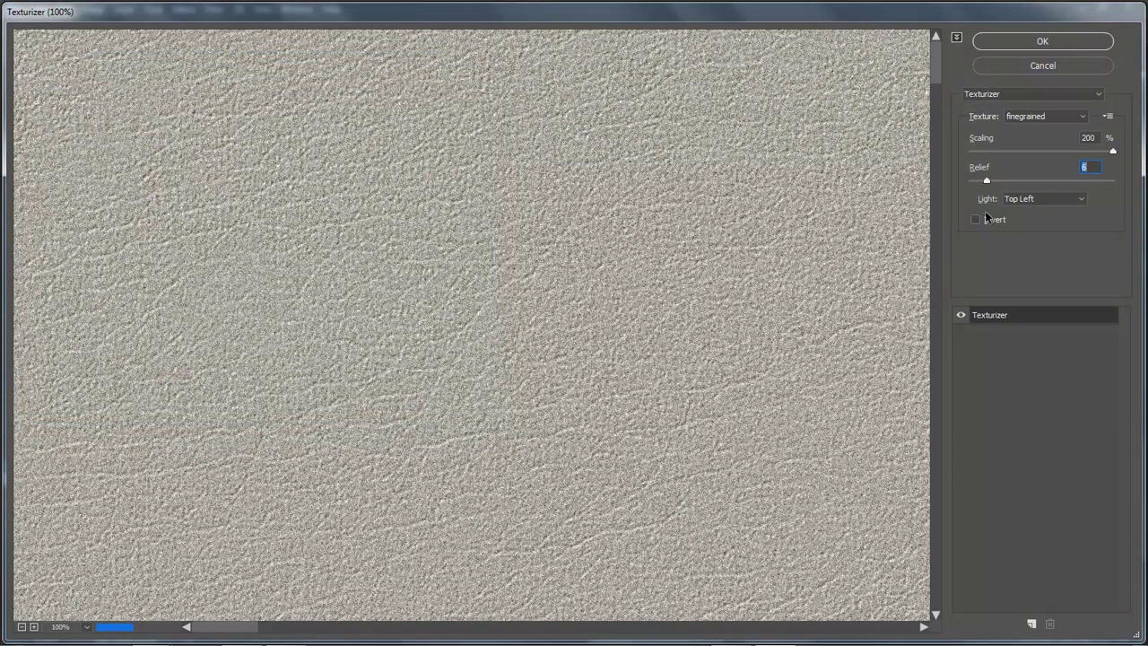
- Set the leather texture's scaling to 153% and relief to 4, and apply it to the background layer
left_click_drag(1081, 152, 1068, 158)
left_click_drag(987, 181, 981, 184)
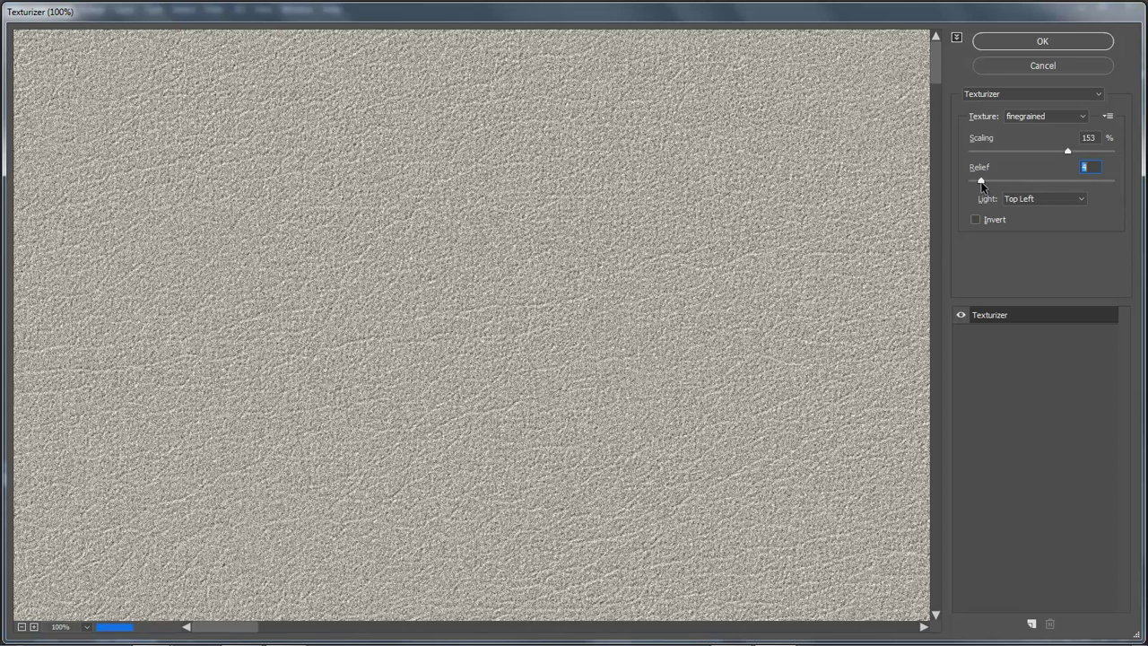
left_click(1046, 39)
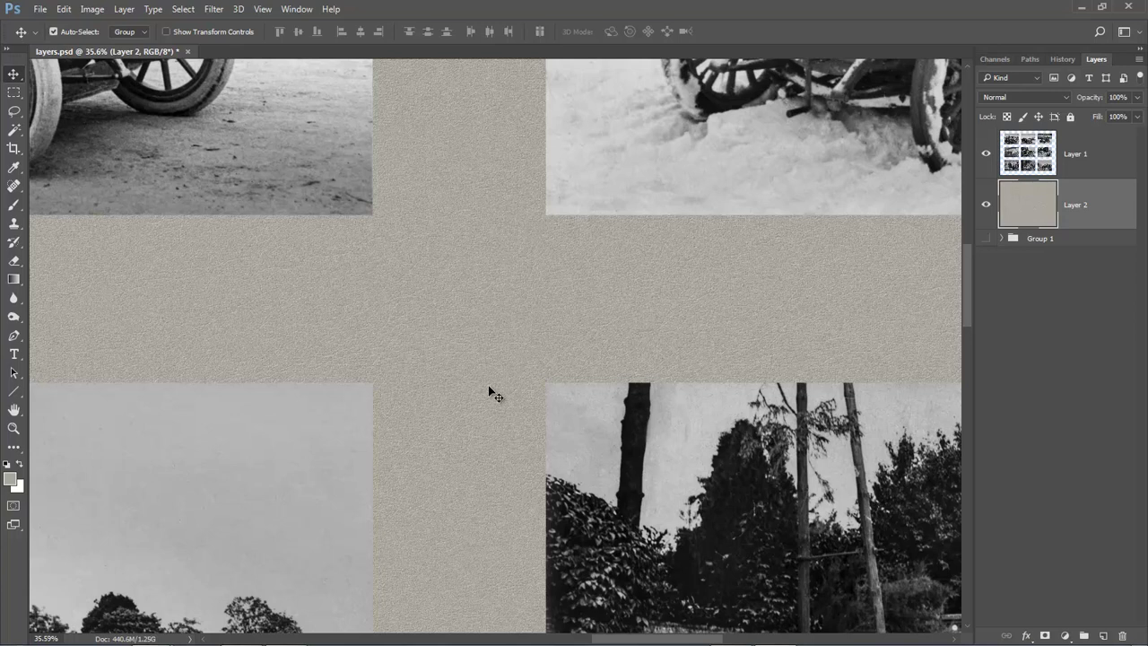
- Duplicate the leather-textured background layer
left_click(465, 300, "ctrl")
left_click(480, 306, "ctrl")
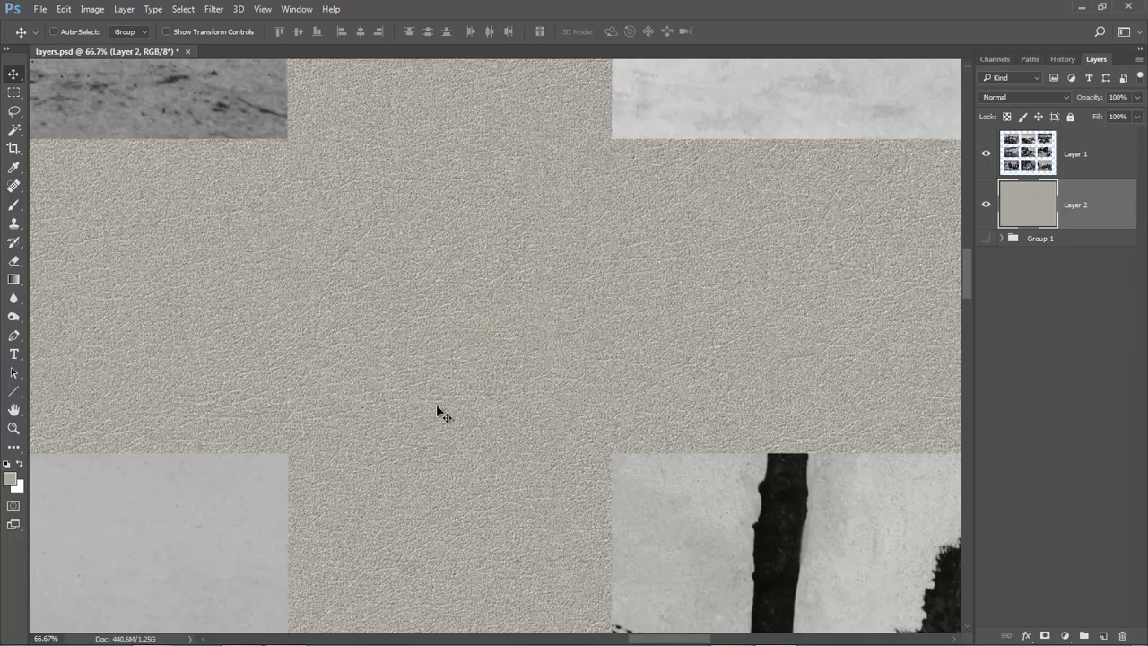
key("ctrl+0")
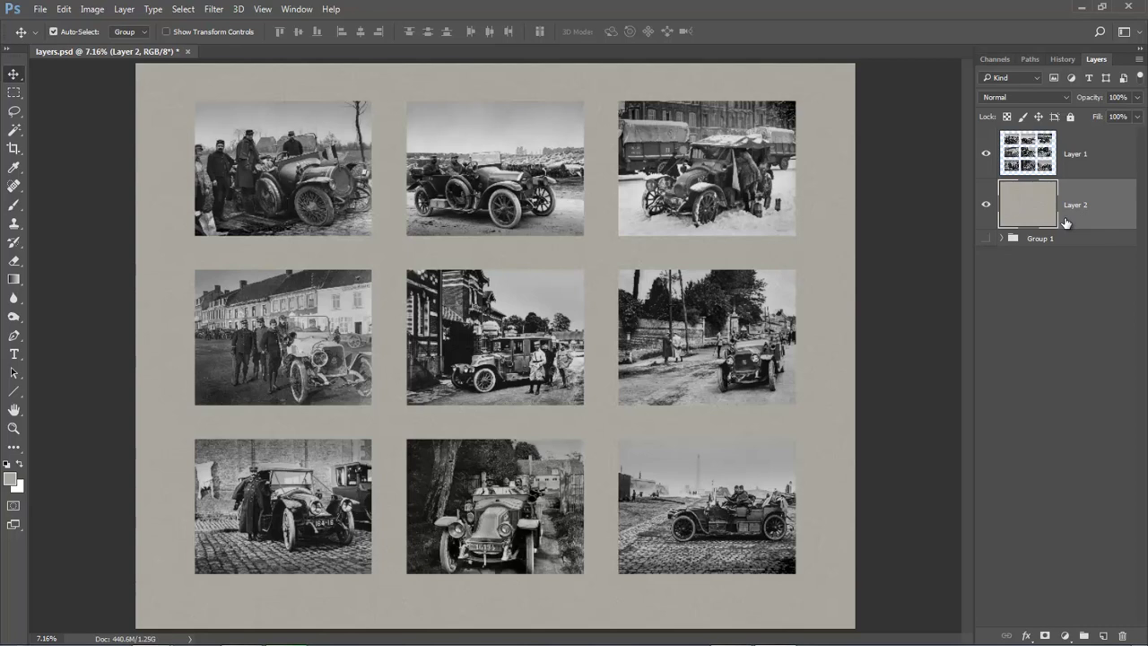
key("ctrl+j")
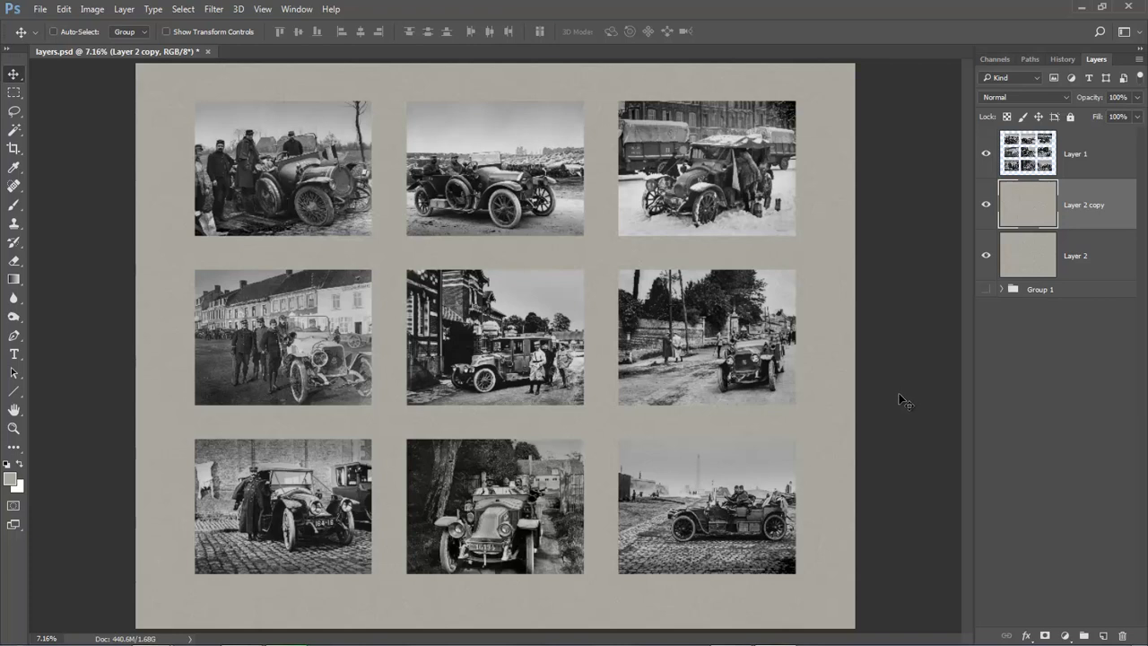
- Load the outlines of all nine photos as a selection from the merged photo layer
left_click(1076, 154)
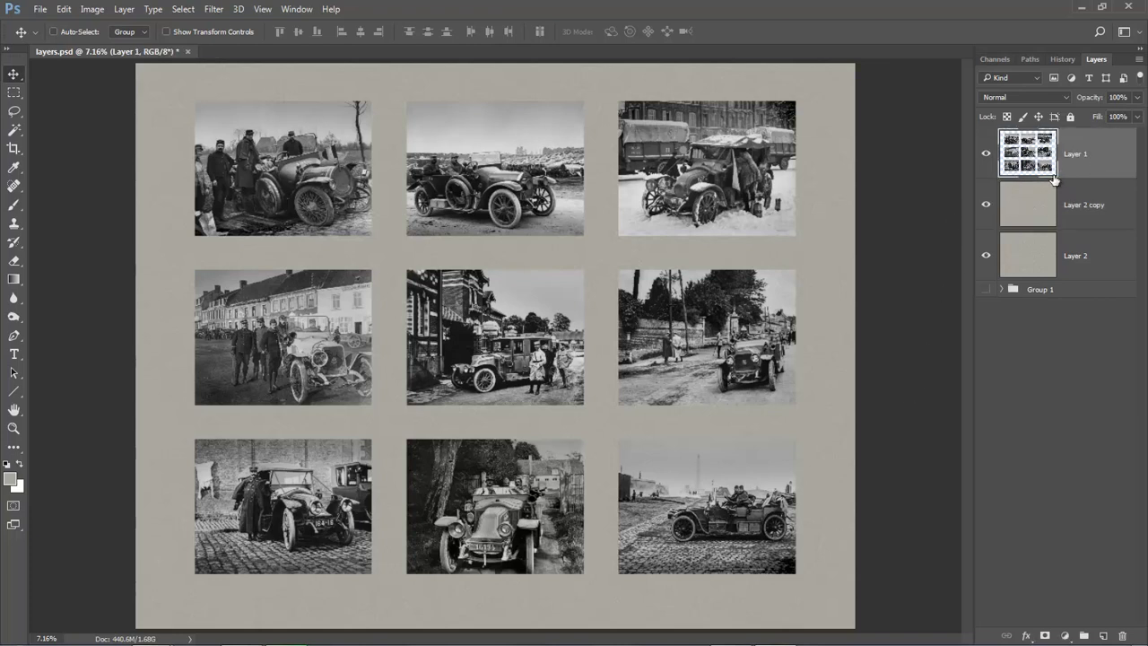
key("ctrl")
left_click(1025, 158, "ctrl")
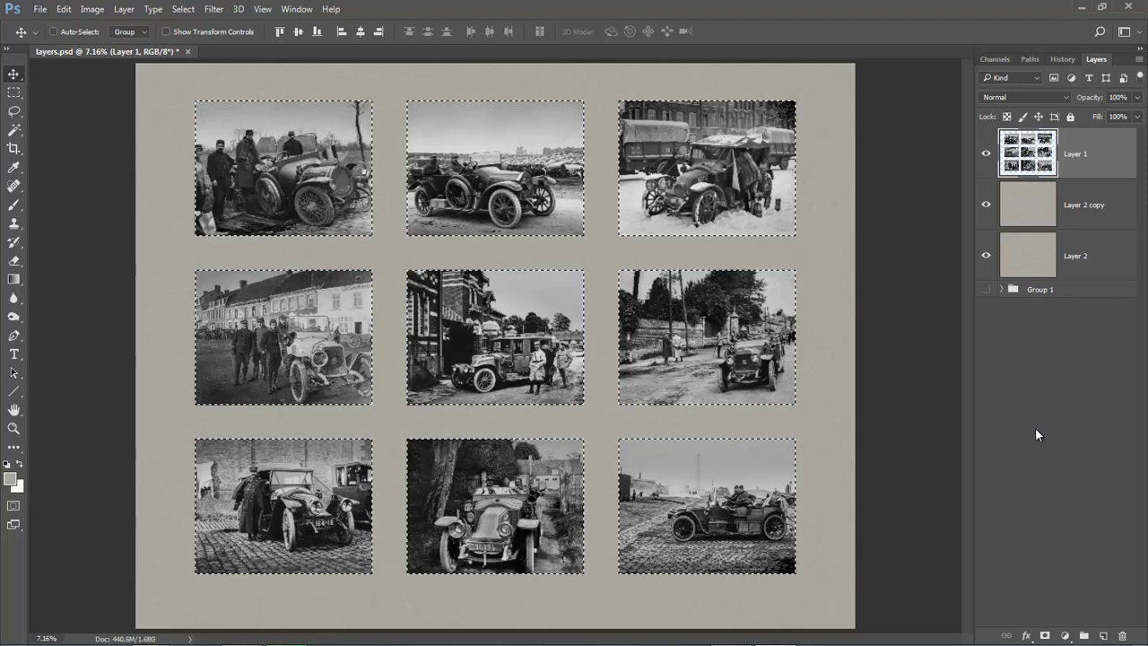
- Move the duplicate textured layer above the photo layer and delete the selected photo areas from it
left_click(1031, 207)
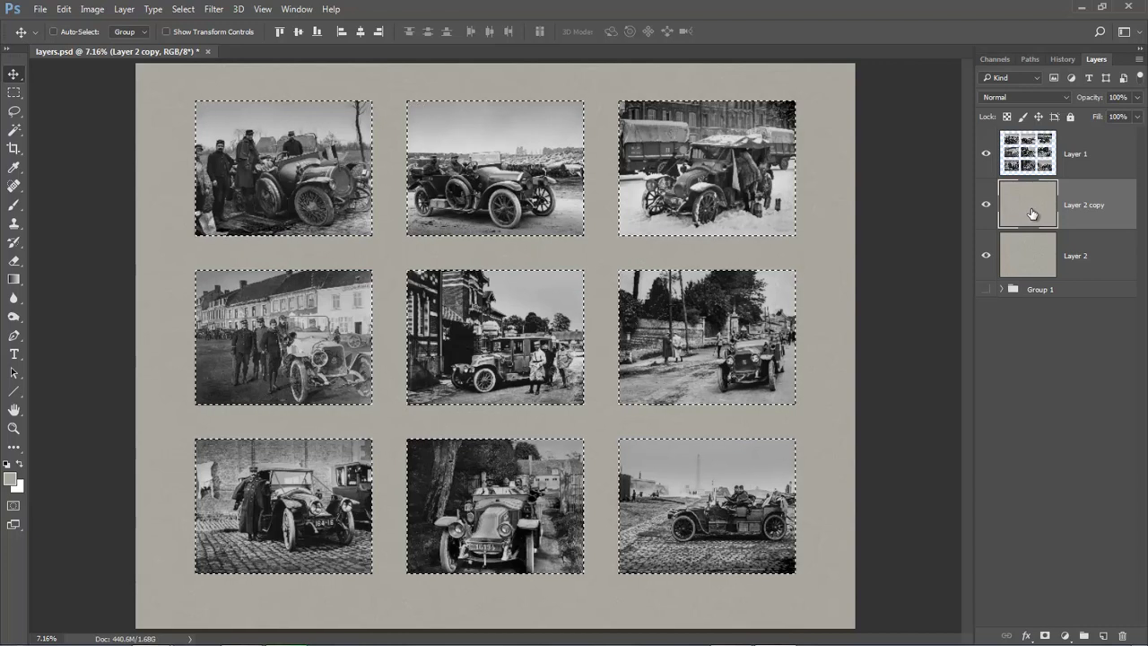
left_click_drag(1032, 213, 1033, 157)
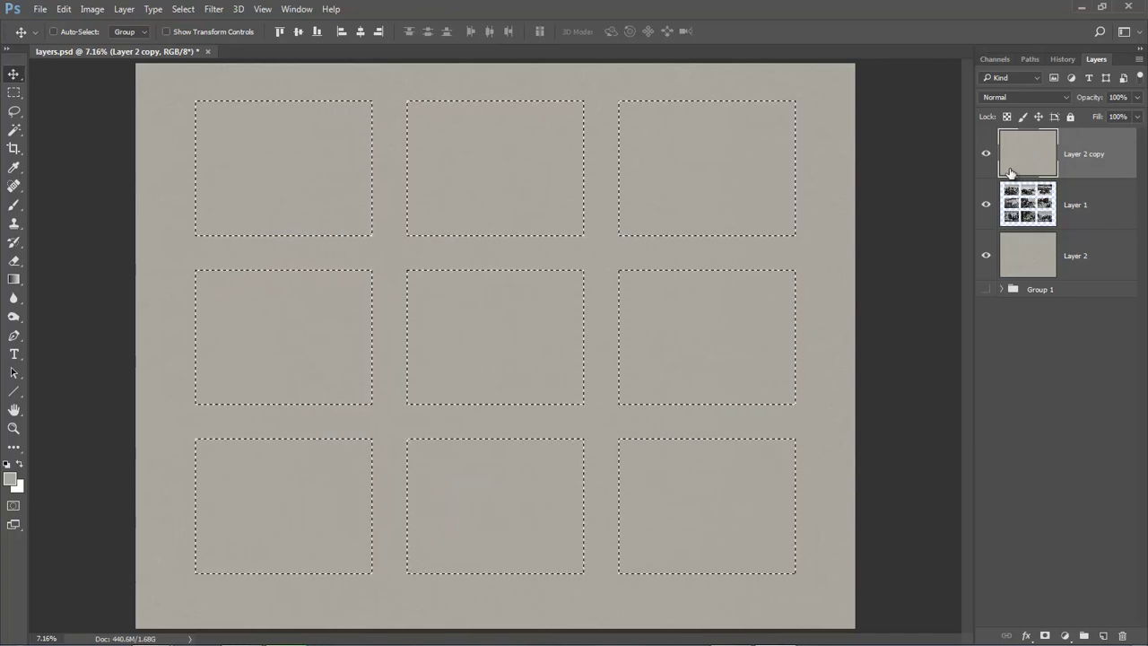
key("Delete")
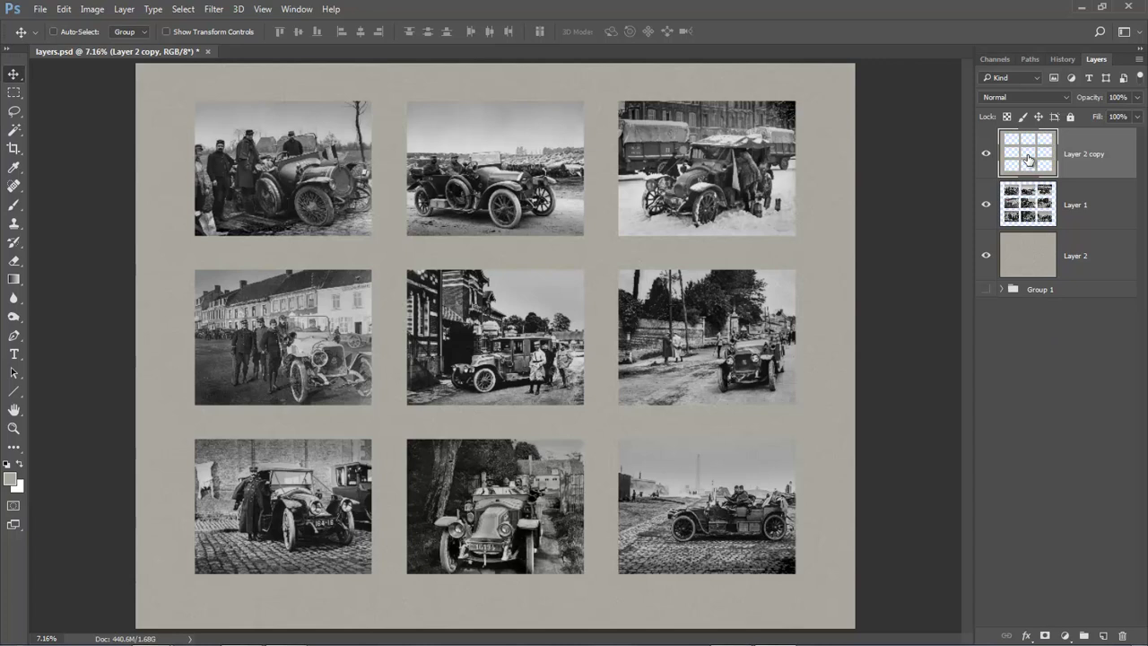
- Duplicate the cut-out frame layer, select the lower copy and hide all the other layers
key("ctrl+j")
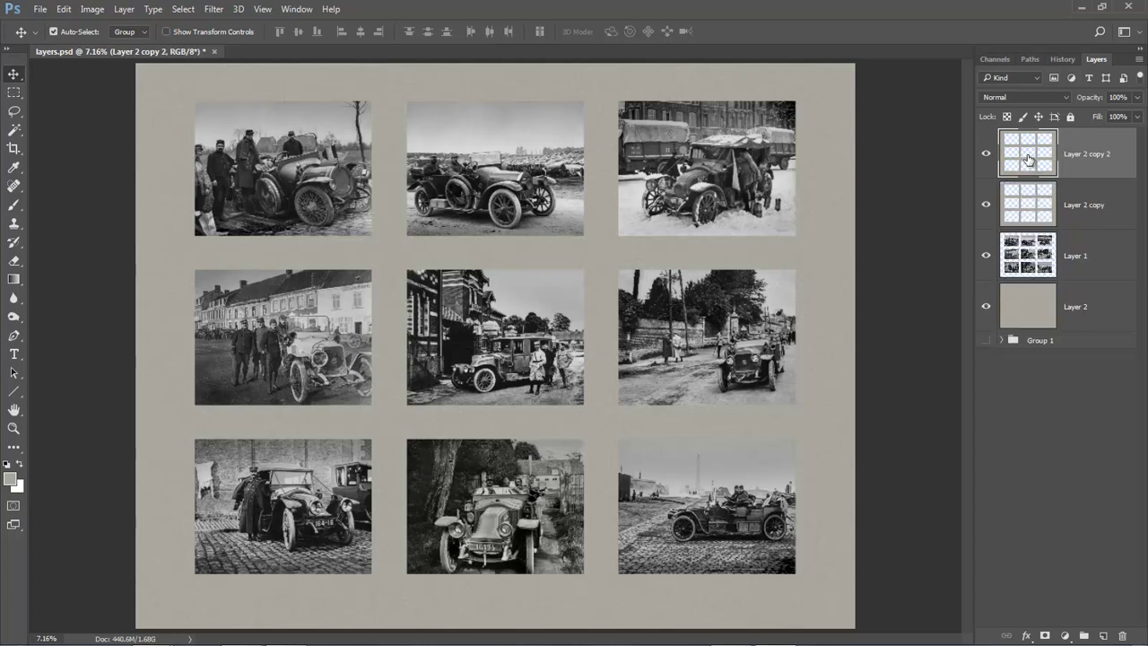
left_click(1082, 206)
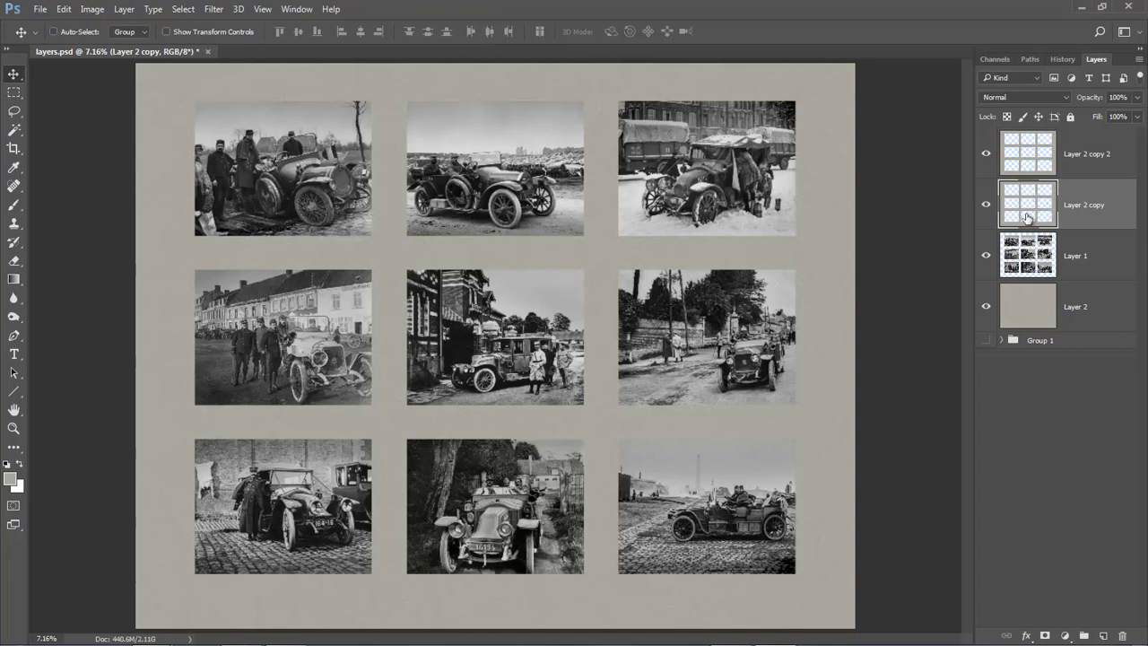
left_click(986, 157)
left_click(986, 256)
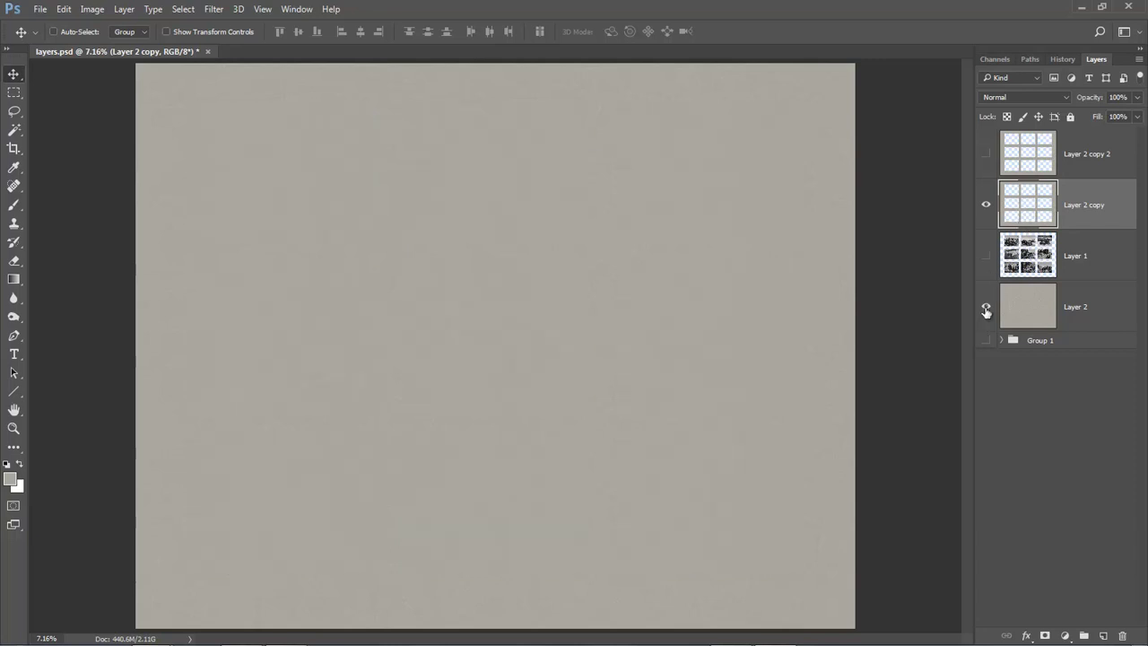
left_click(986, 310)
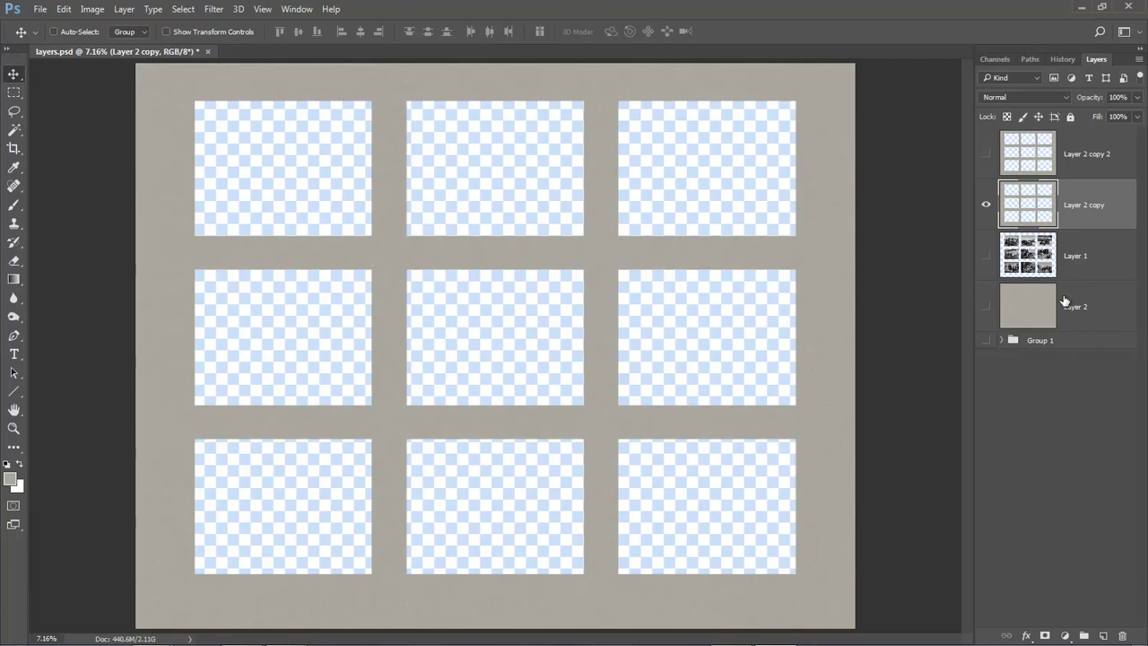
- Reset the default colors, lock the lower frame layer's transparent pixels and fill it with black
left_click(7, 465)
left_click(1007, 119)
key("alt+BackSpace")
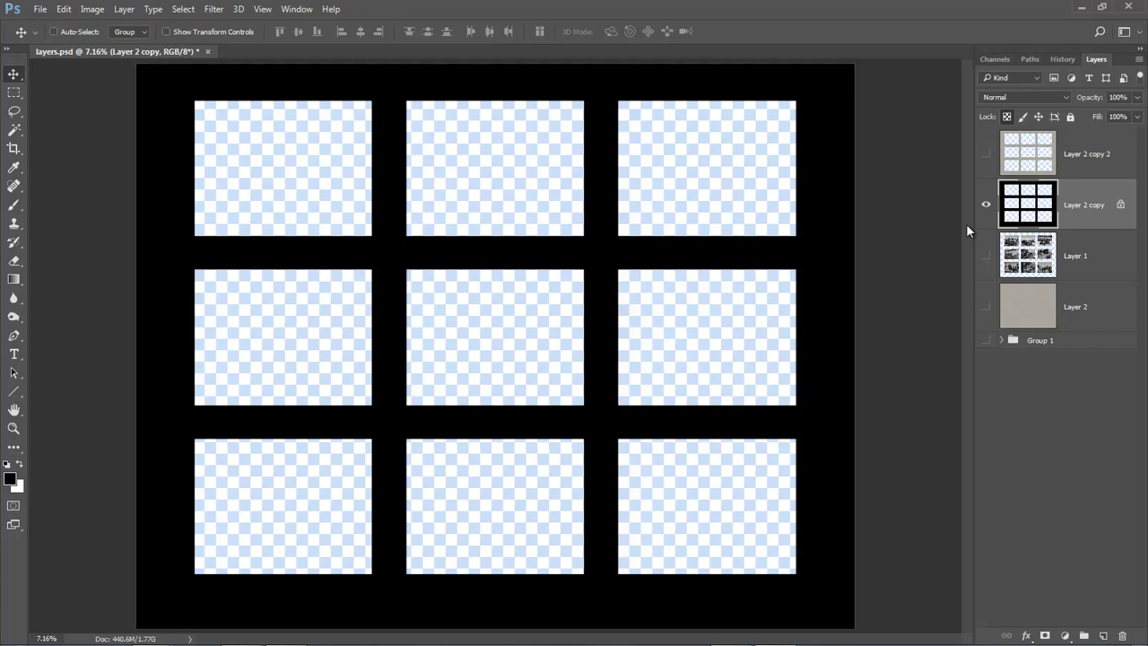
- Show the upper textured frame layer and the merged photo layer again
key("z")
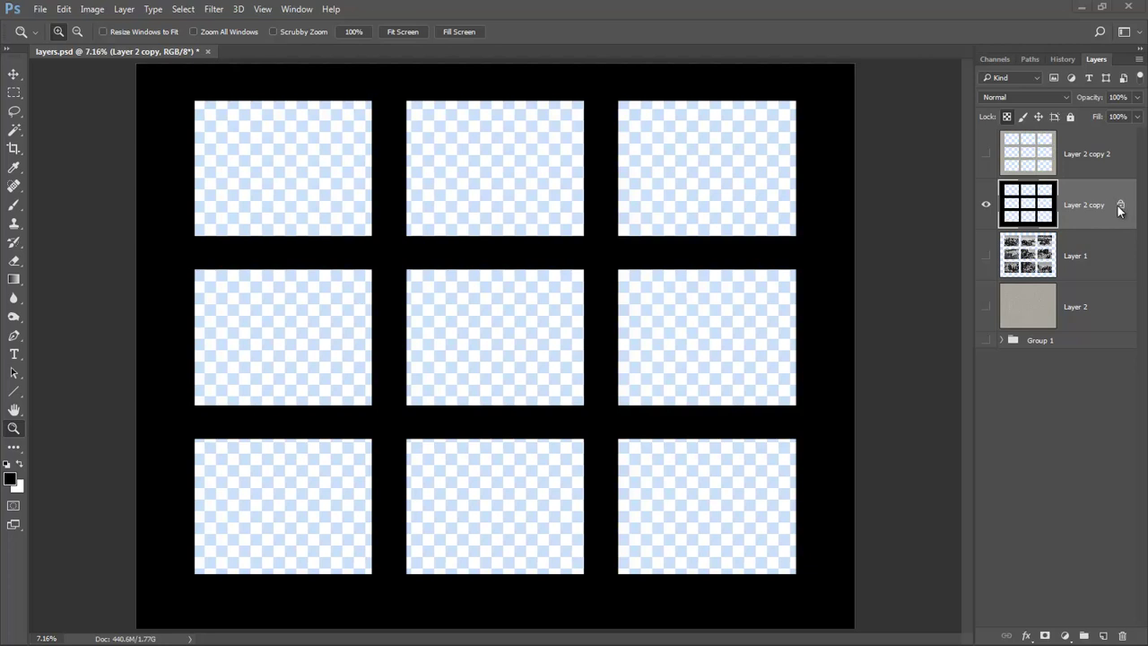
left_click(985, 156)
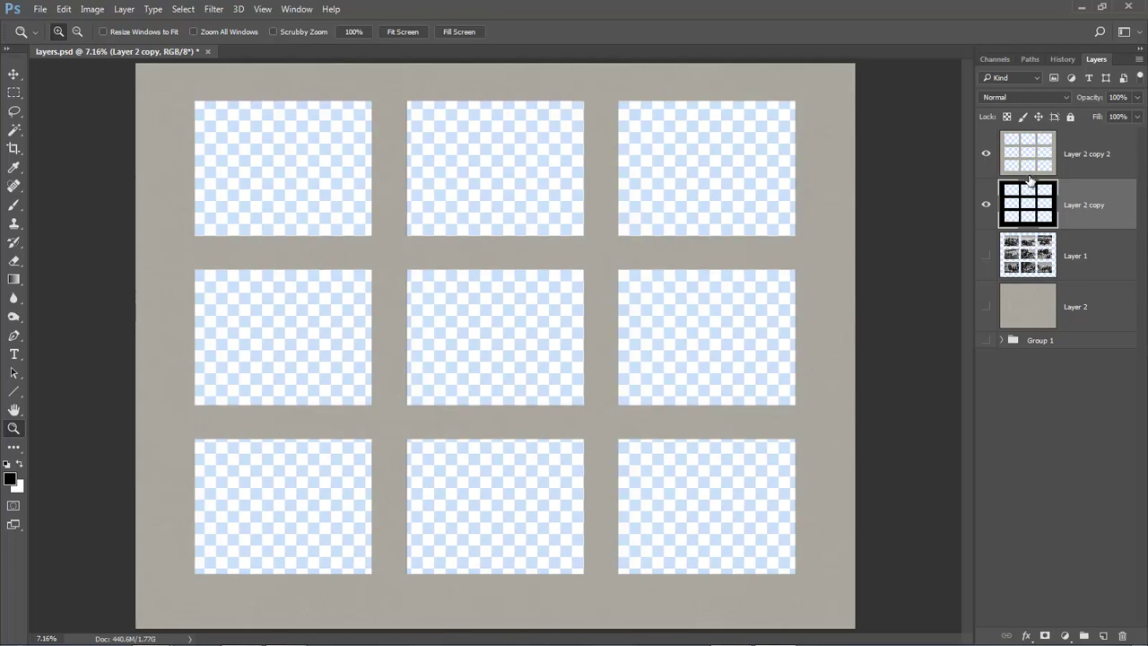
left_click(986, 256)
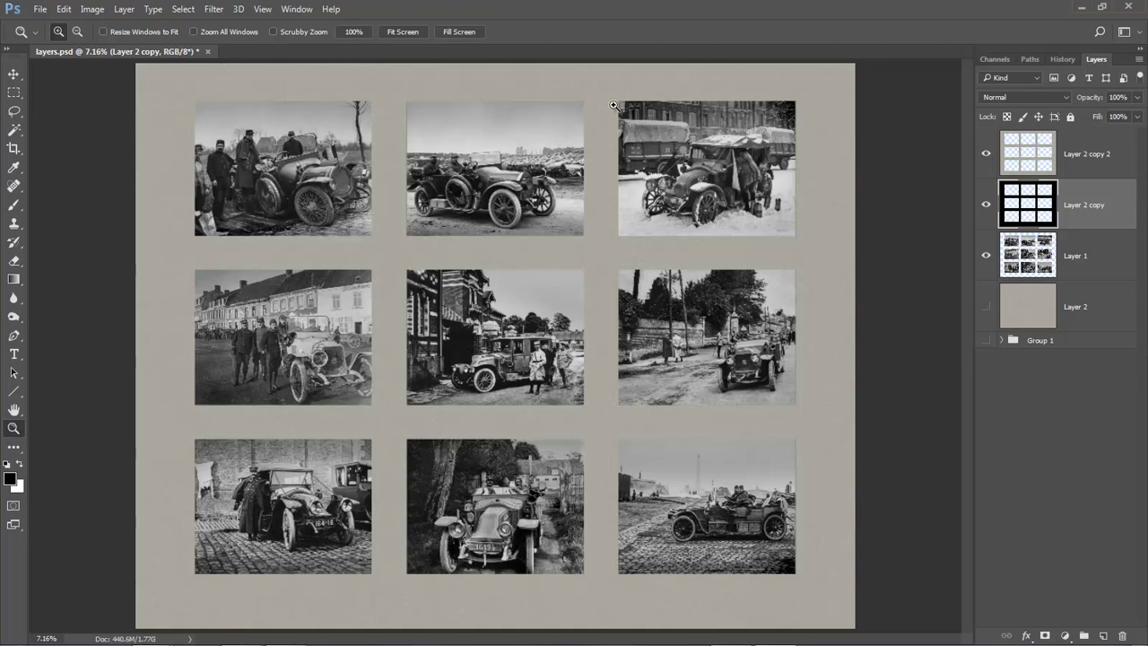
left_click_drag(594, 85, 779, 281)
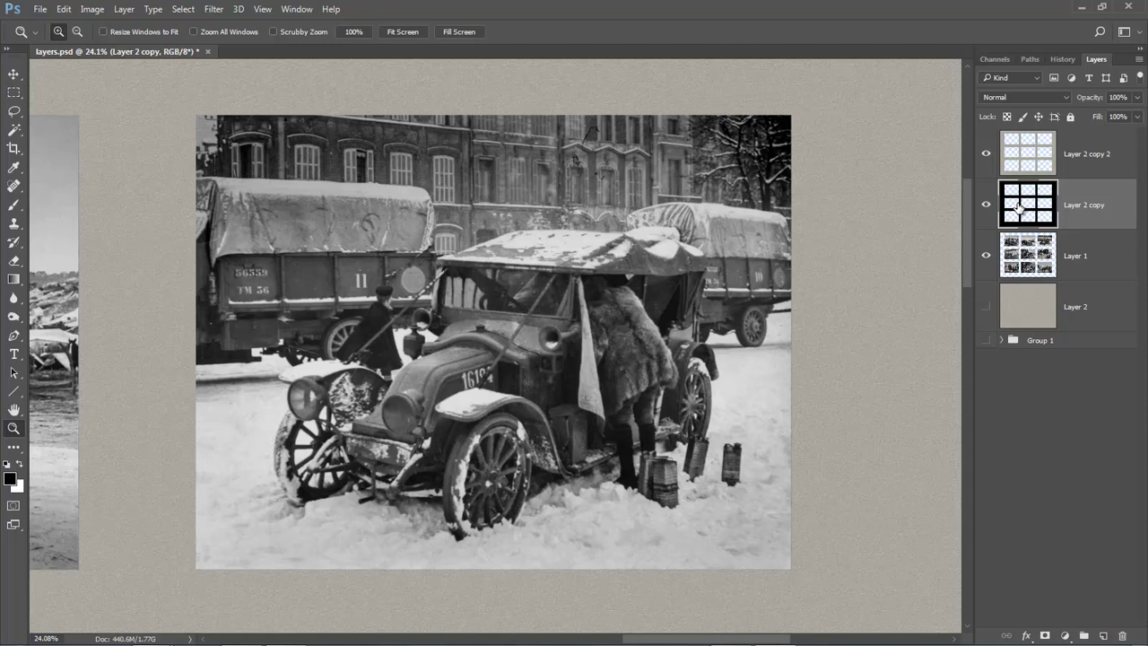
- Apply a Gaussian Blur to the black frame layer, previewing radii of 10 and 50 pixels before settling on 30 pixels
left_click(213, 10)
mouse_move(229, 184)
left_click(439, 236)
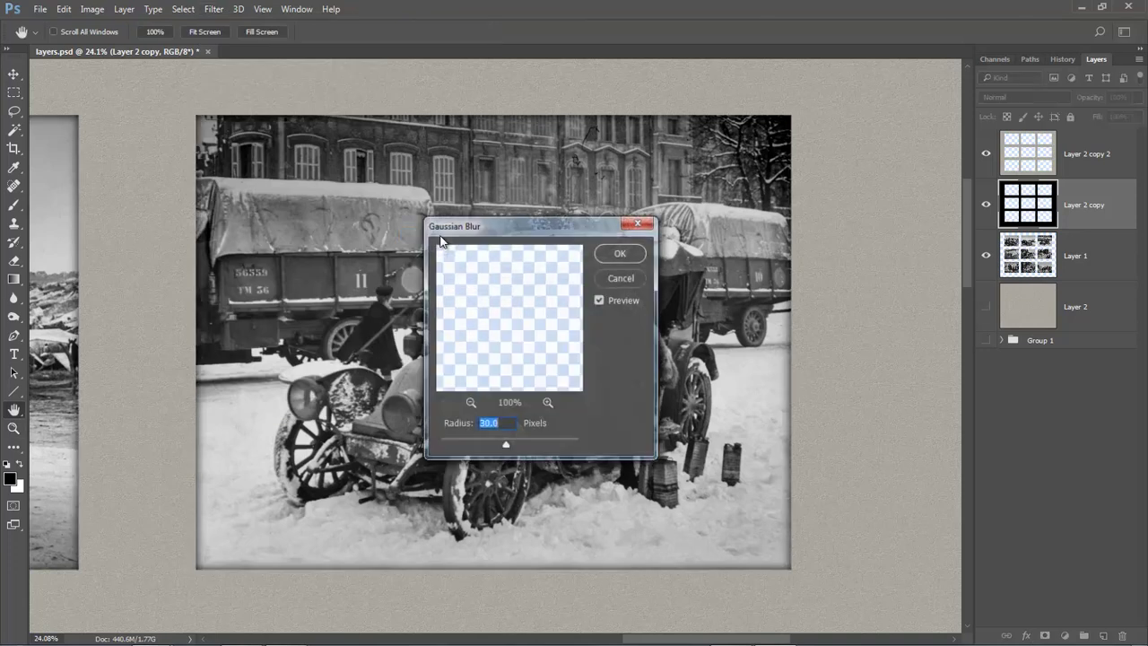
left_click_drag(563, 230, 550, 193)
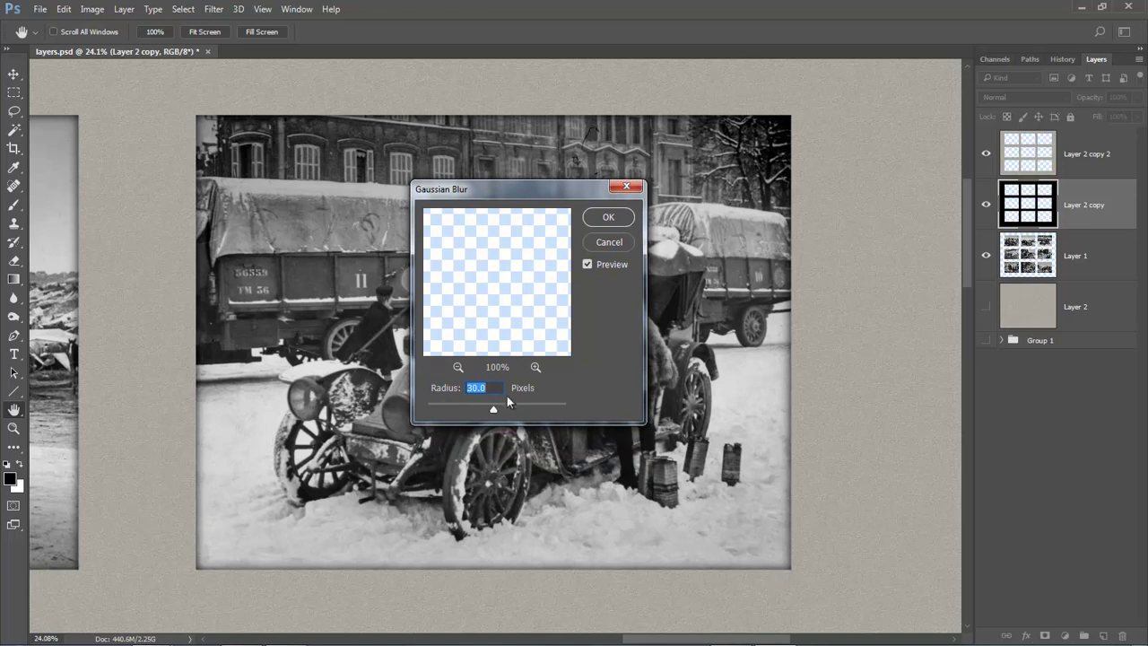
type("10")
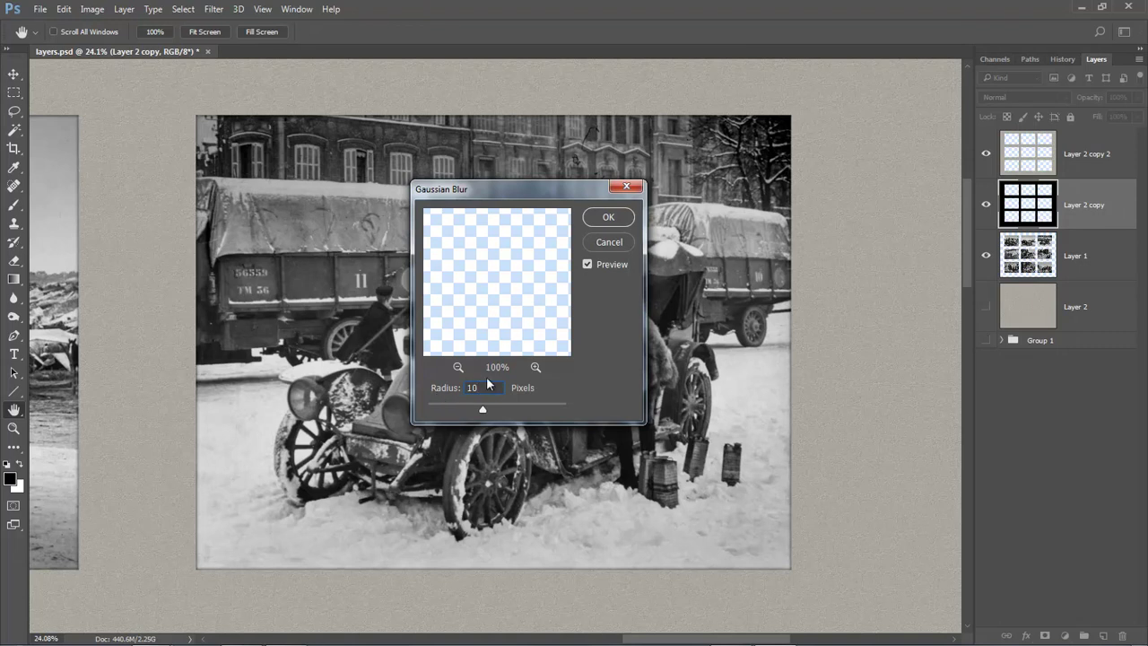
left_click_drag(485, 387, 469, 388)
type("50")
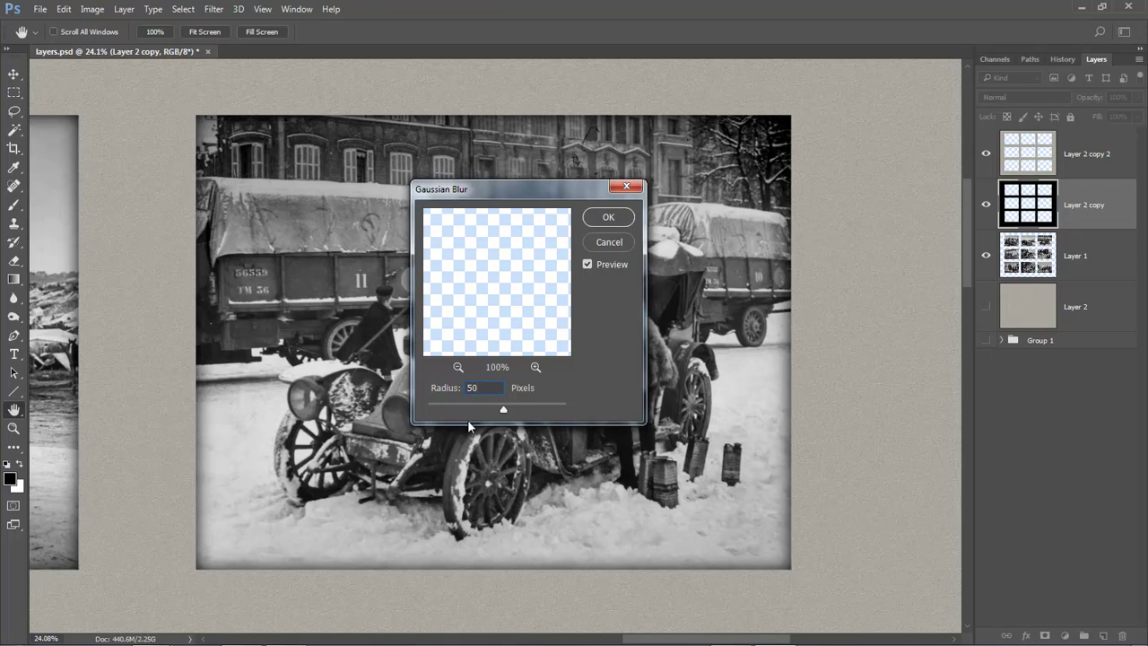
double_click(480, 386)
type("30")
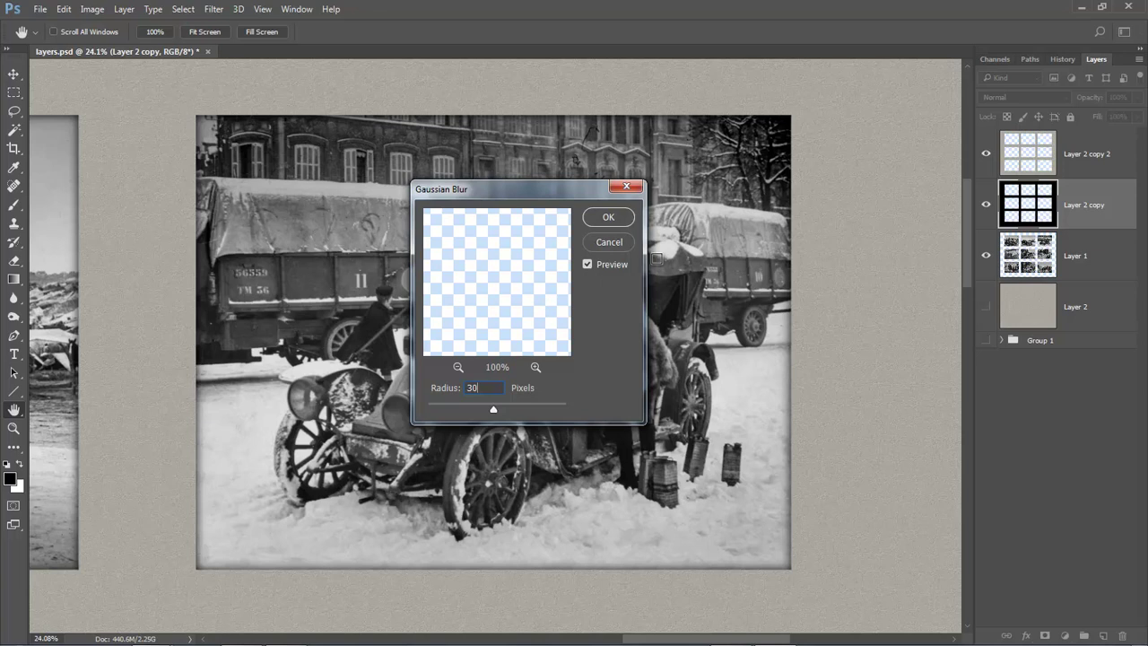
left_click(607, 217)
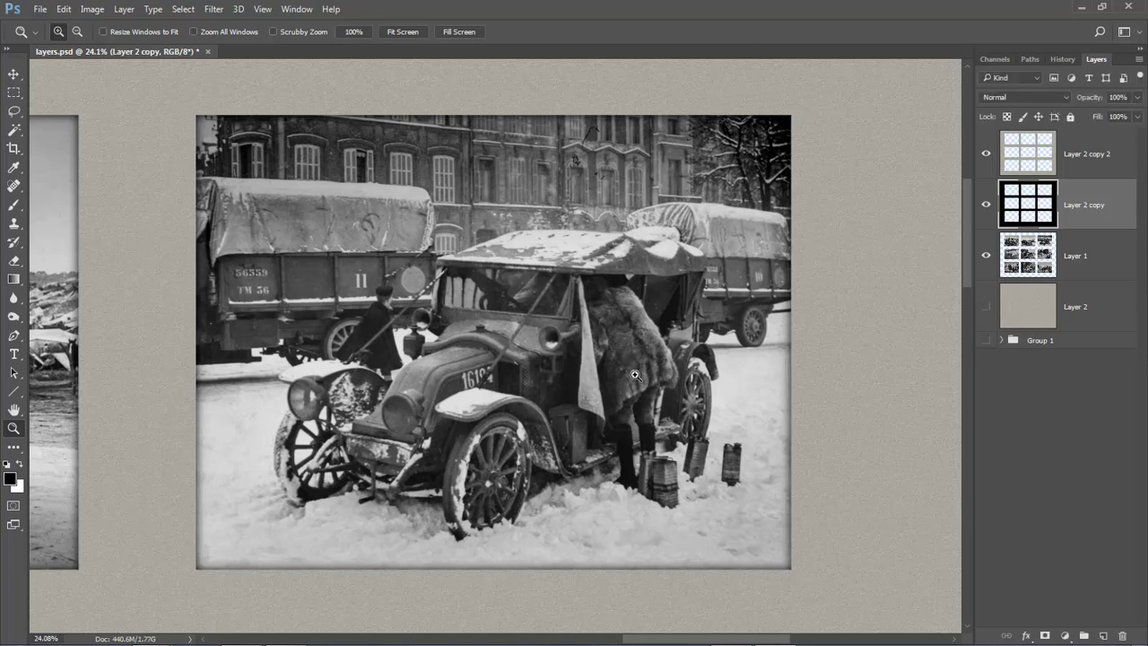
- Load the textured frame layer's outline as a selection and add a new layer named Lines above it
key("ctrl+0")
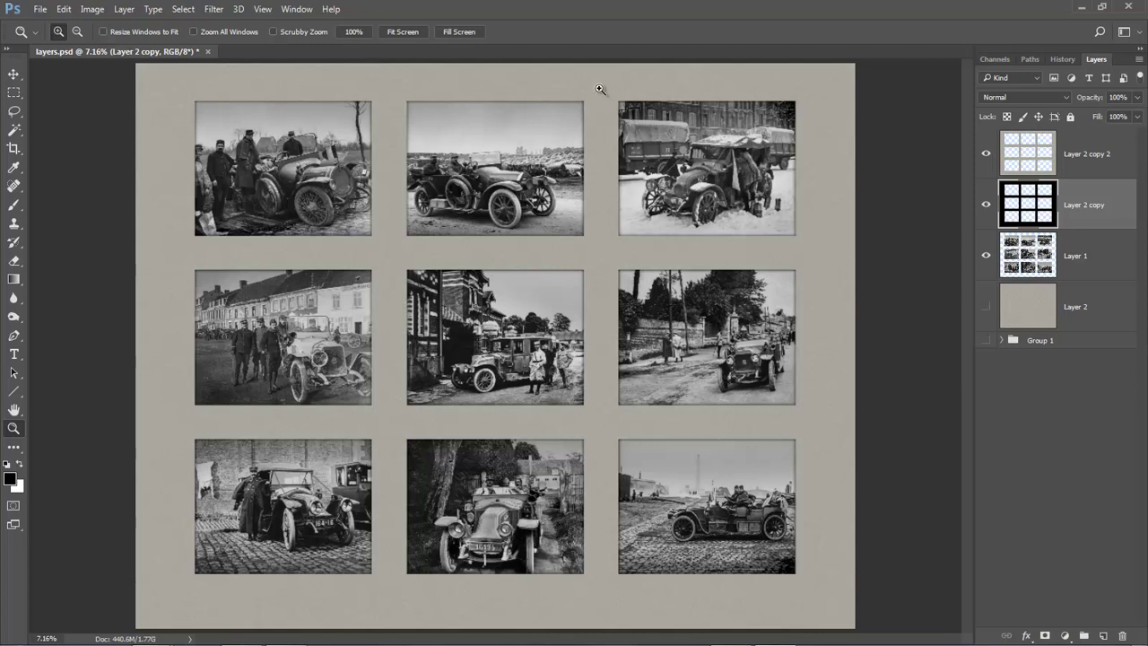
left_click_drag(603, 89, 821, 257)
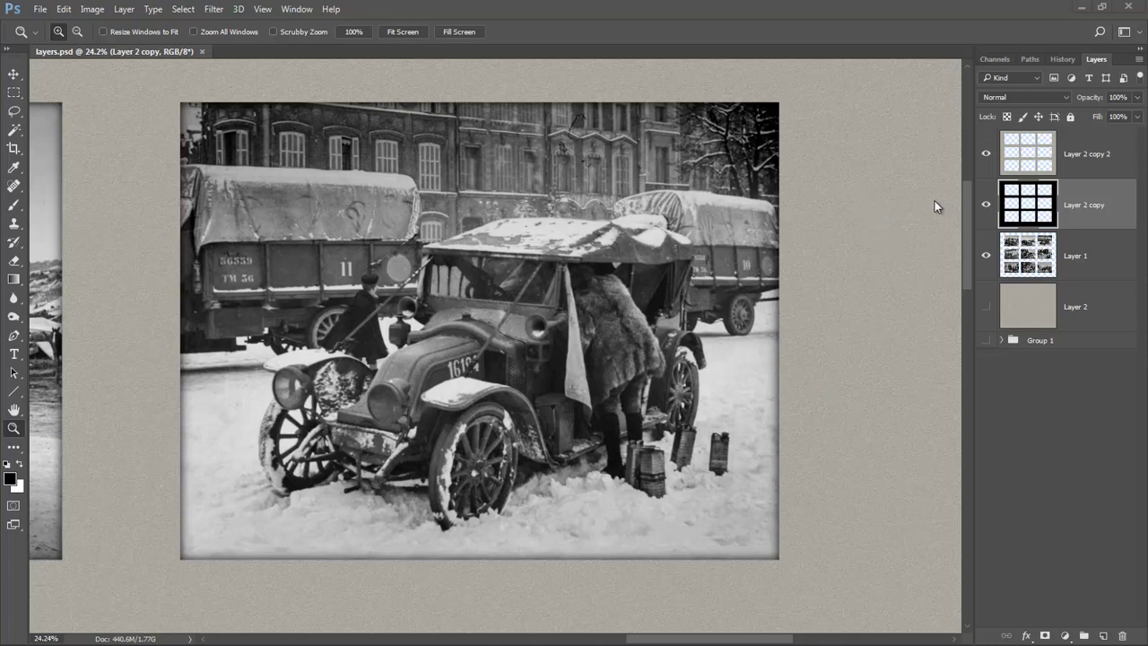
left_click(1080, 154)
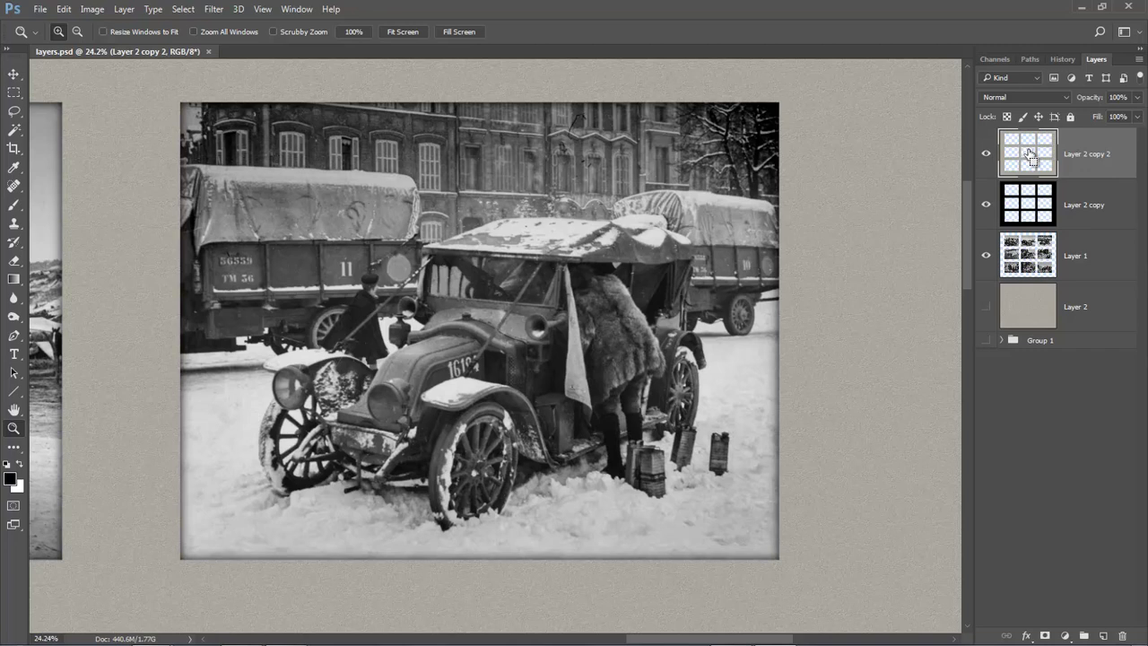
left_click(1028, 156, "ctrl")
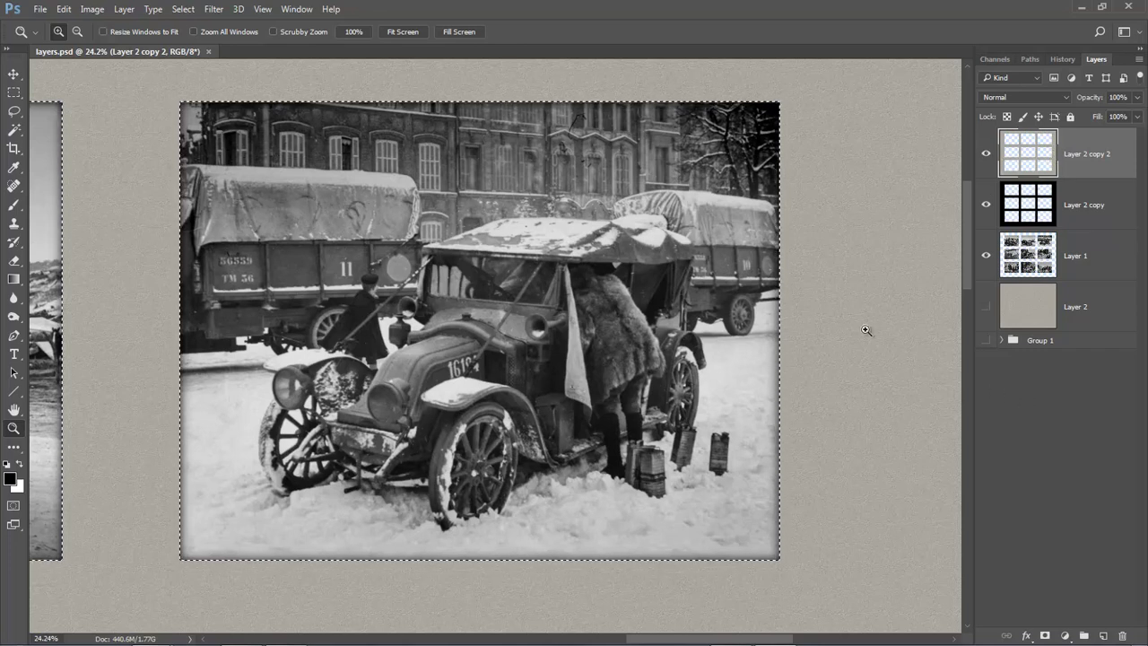
left_click(1102, 636)
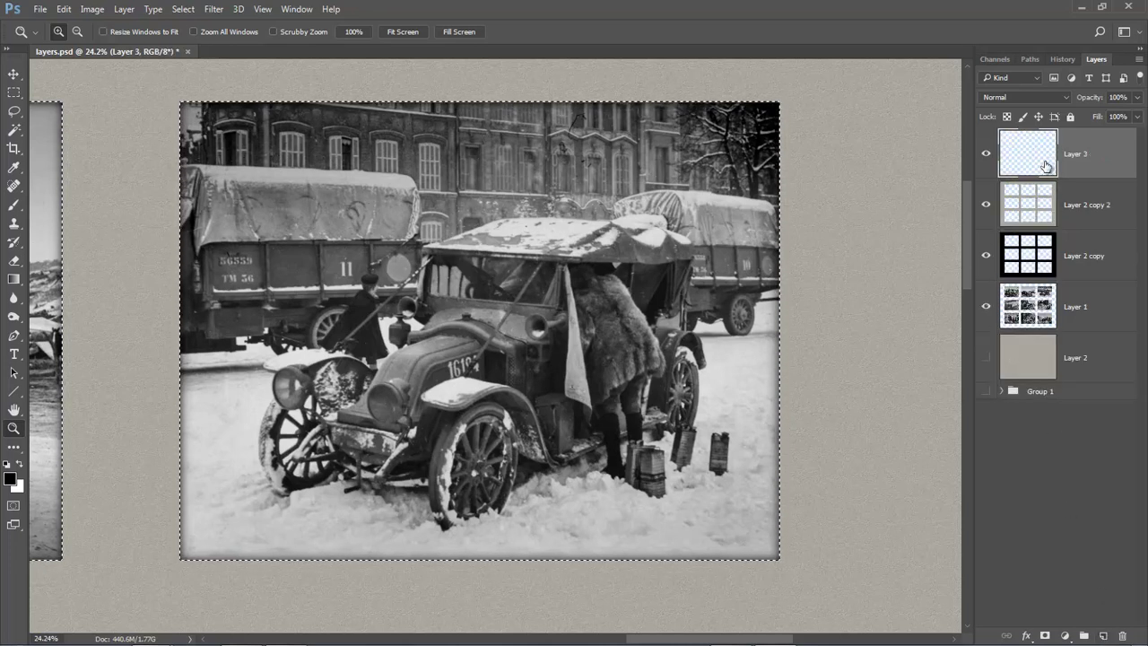
double_click(1073, 155)
type("Lines")
key("Return")
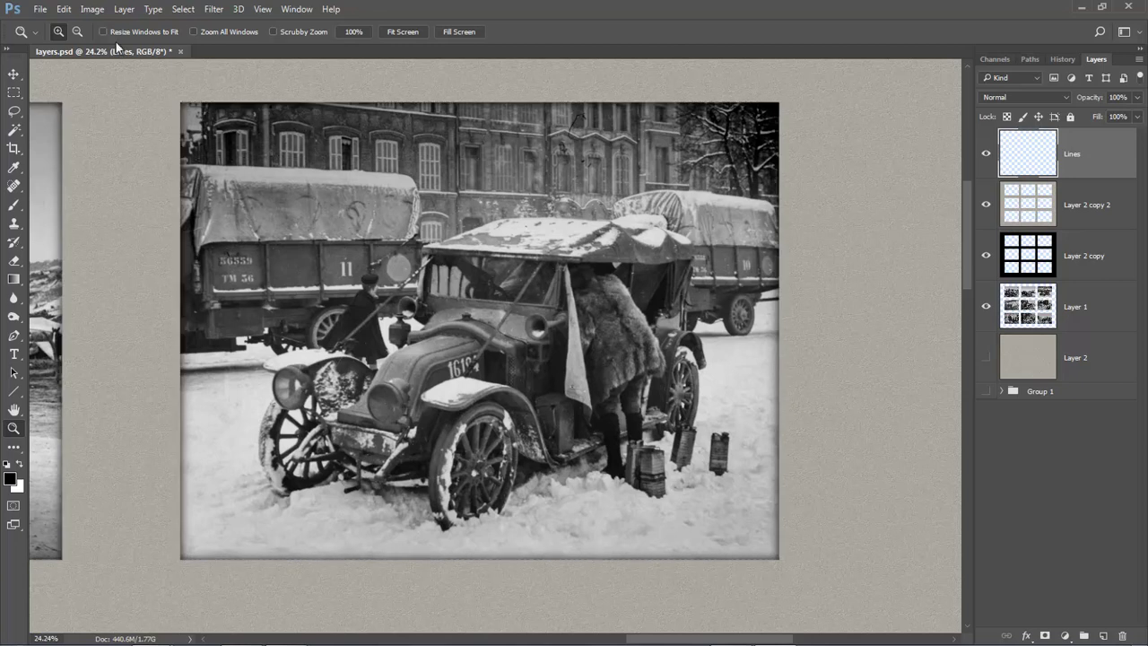
- Stroke the selection with a black line inside its edge on the Lines layer and compare the result with the layer hidden
left_click(64, 10)
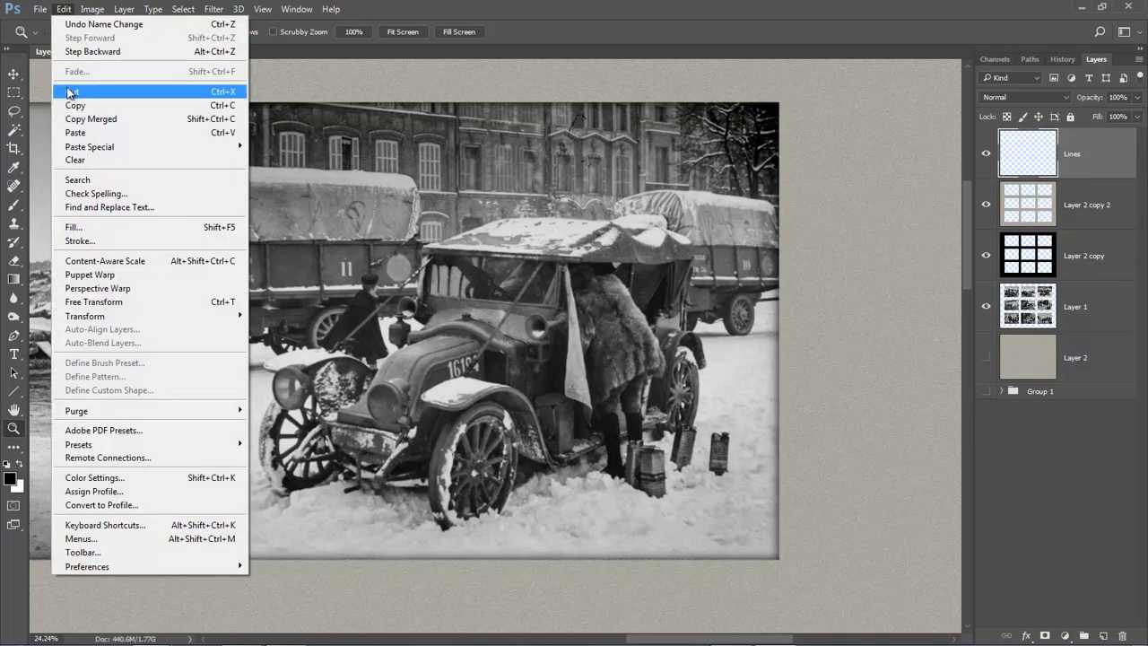
left_click(78, 240)
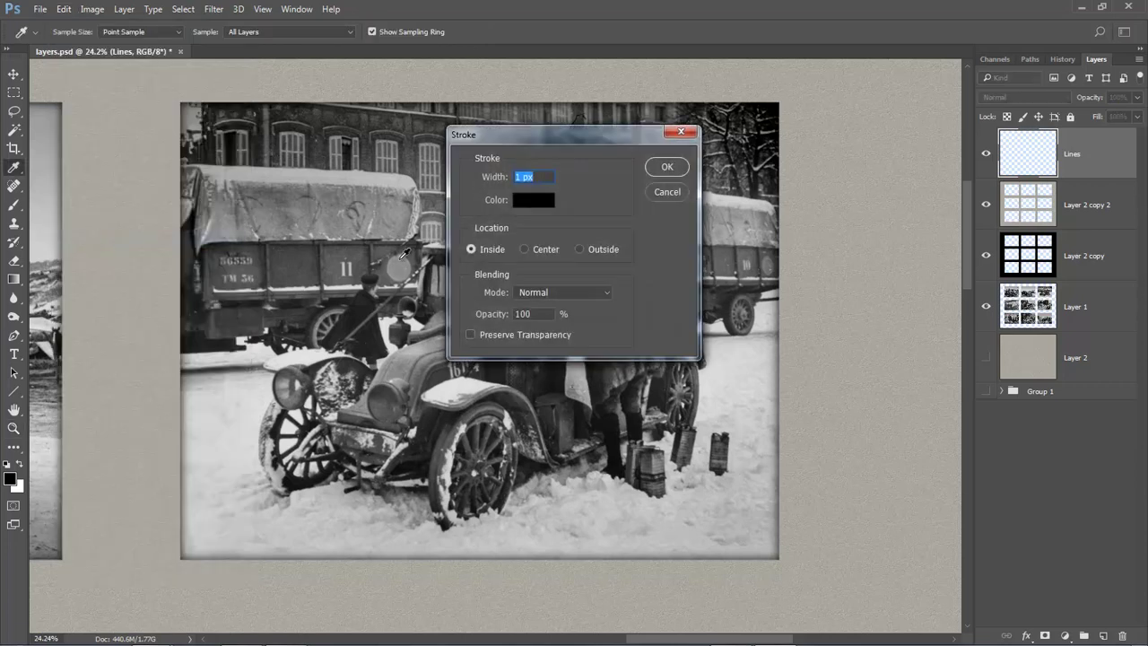
left_click_drag(522, 175, 471, 209)
left_click(666, 168)
key("z")
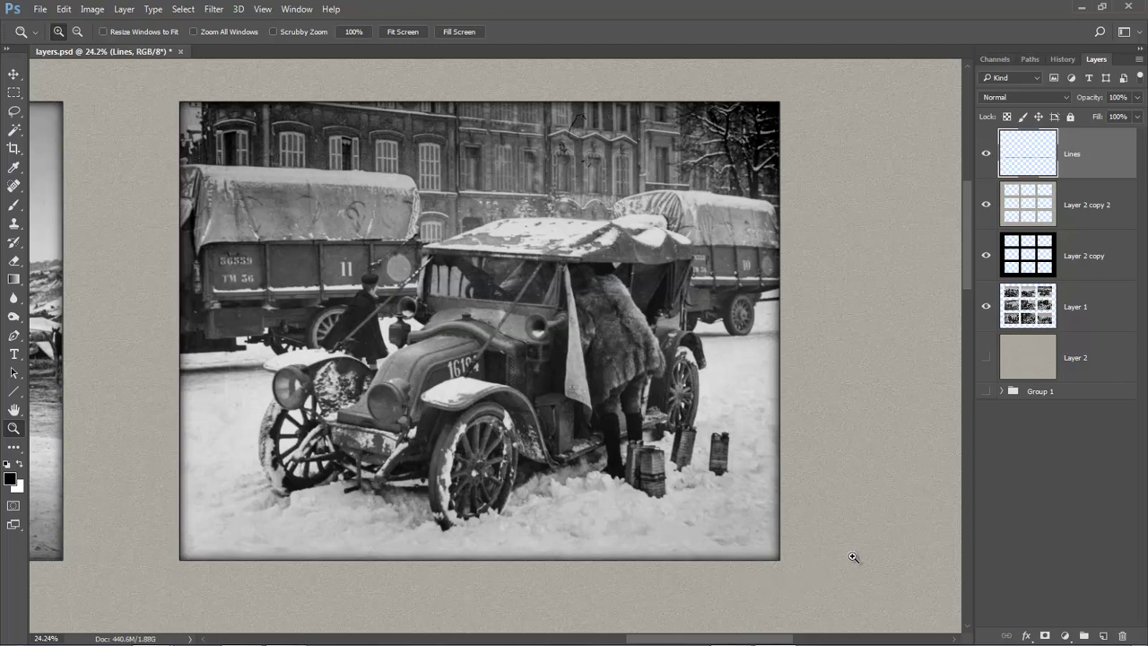
left_click(986, 157)
left_click(984, 158)
- Try the blurred black frame layer at 59% opacity and return it to 100%
left_click_drag(663, 449, 848, 615)
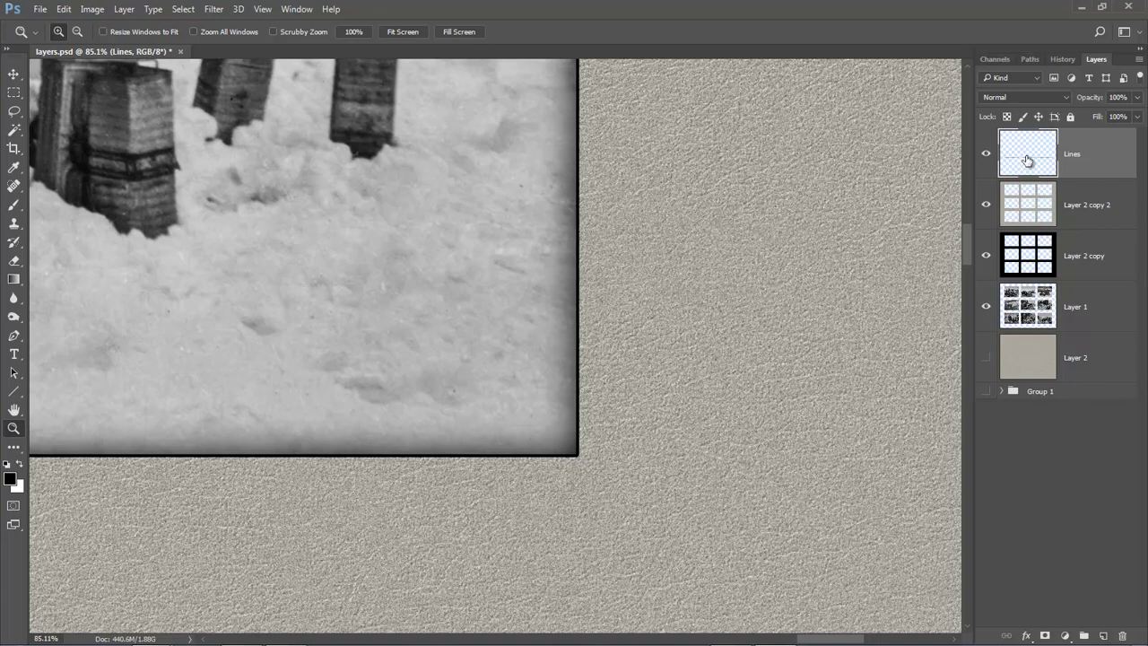
left_click(1075, 260)
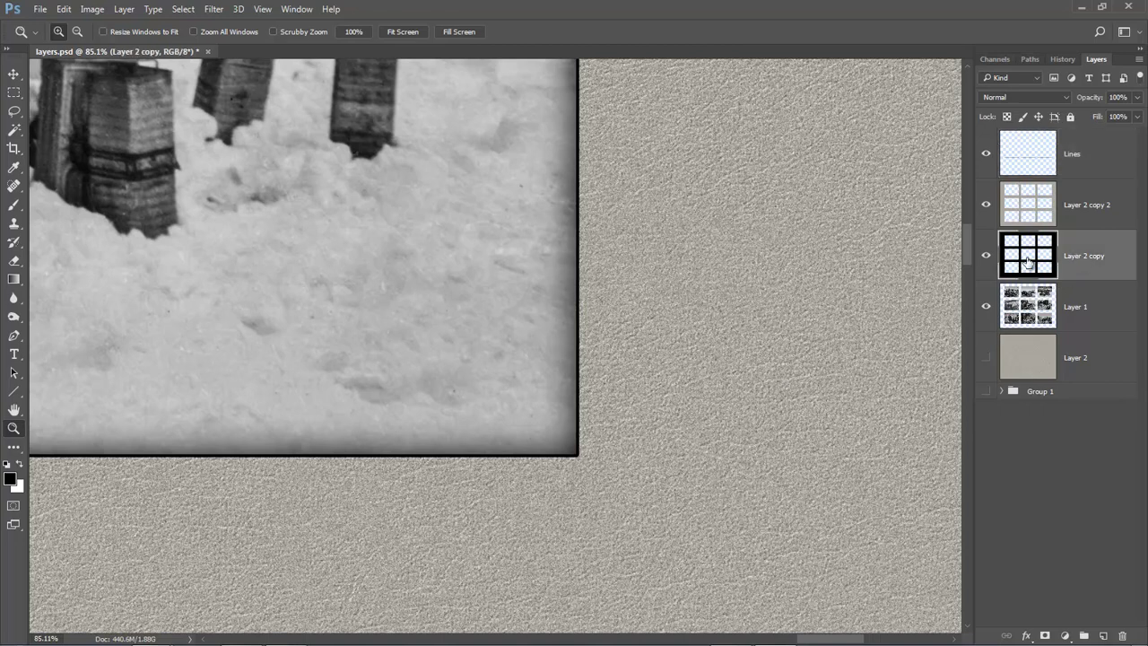
left_click(1137, 116)
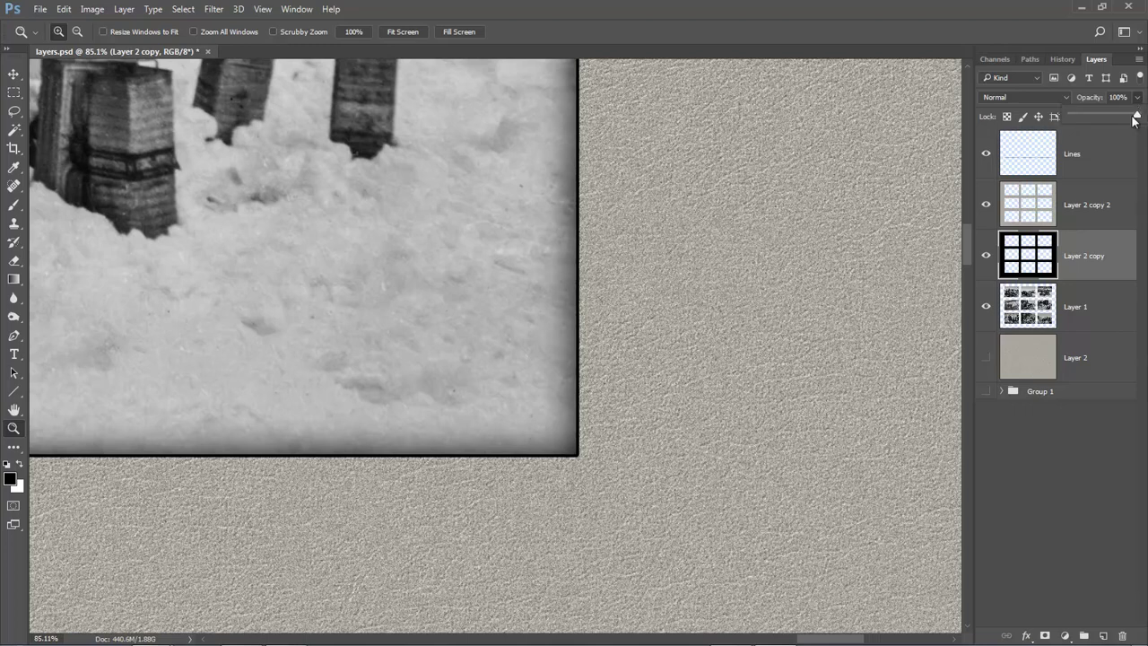
left_click_drag(1136, 116, 1109, 119)
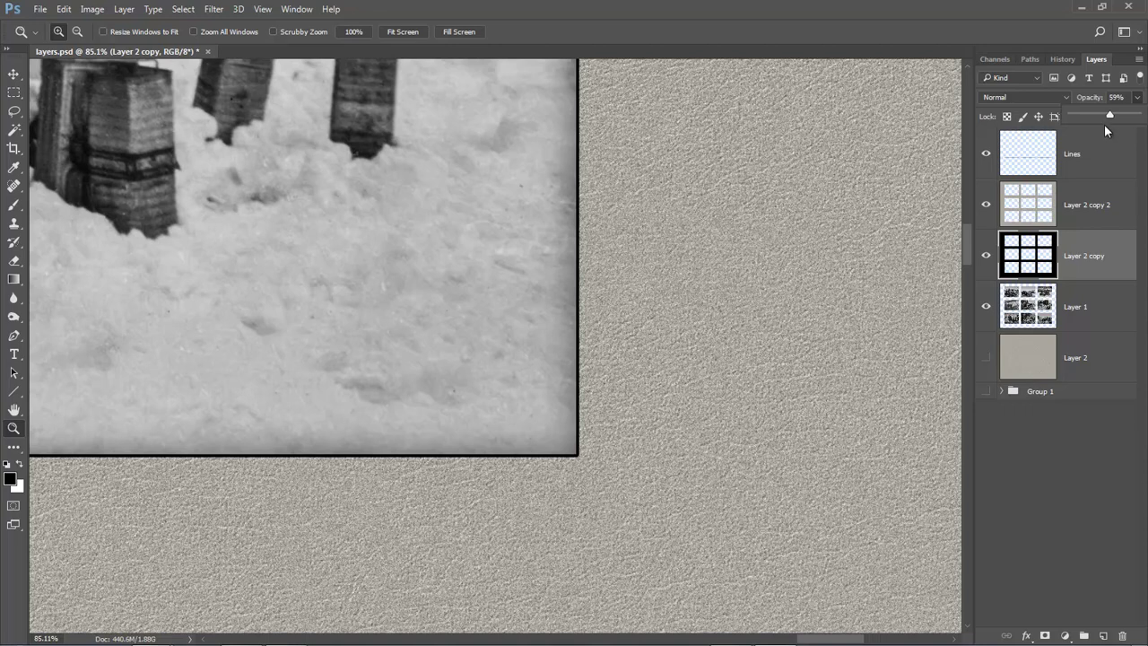
left_click_drag(1108, 116, 1144, 118)
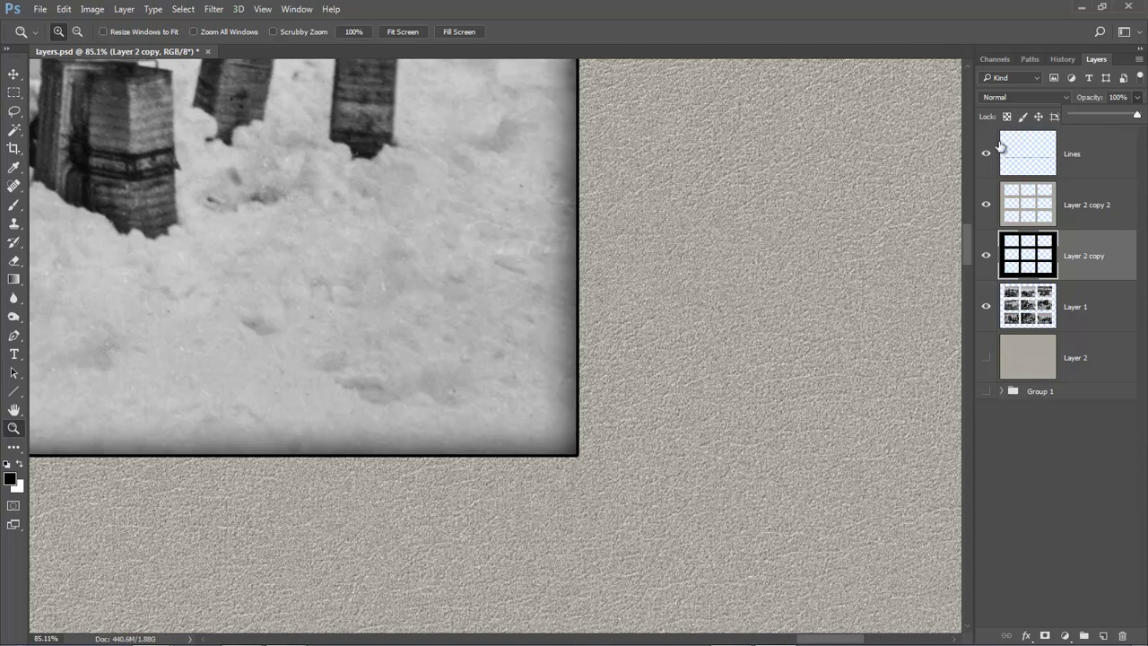
left_click(913, 39)
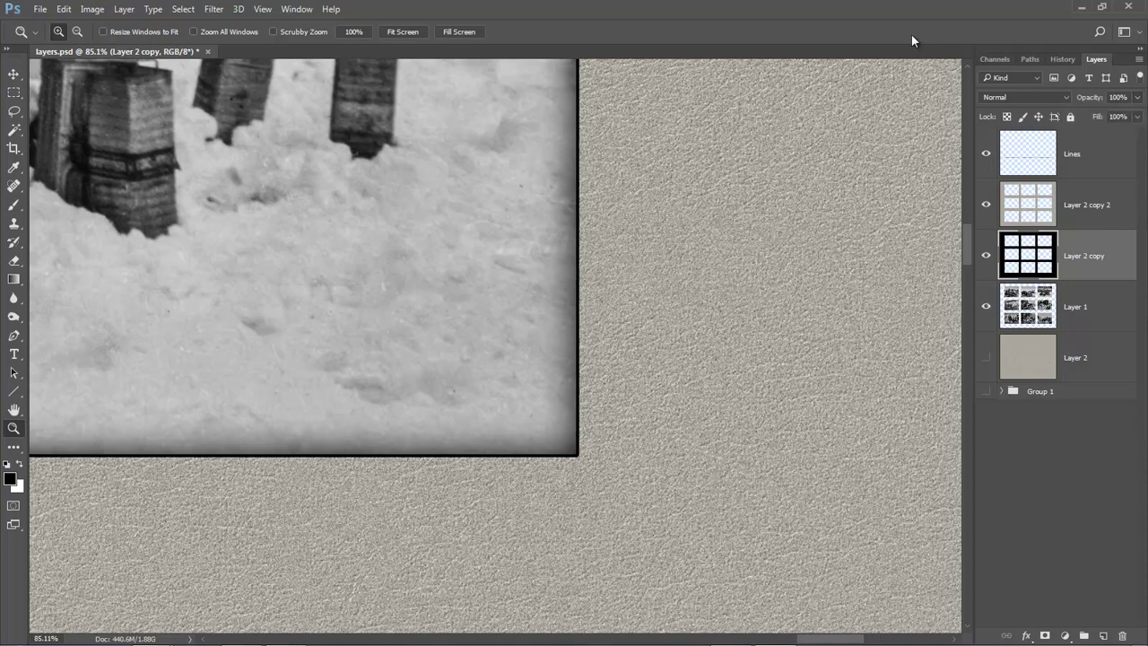
- Compare the photos with and without the textured frame and its blurred black shadow, leaving both layers shown
key("ctrl+0")
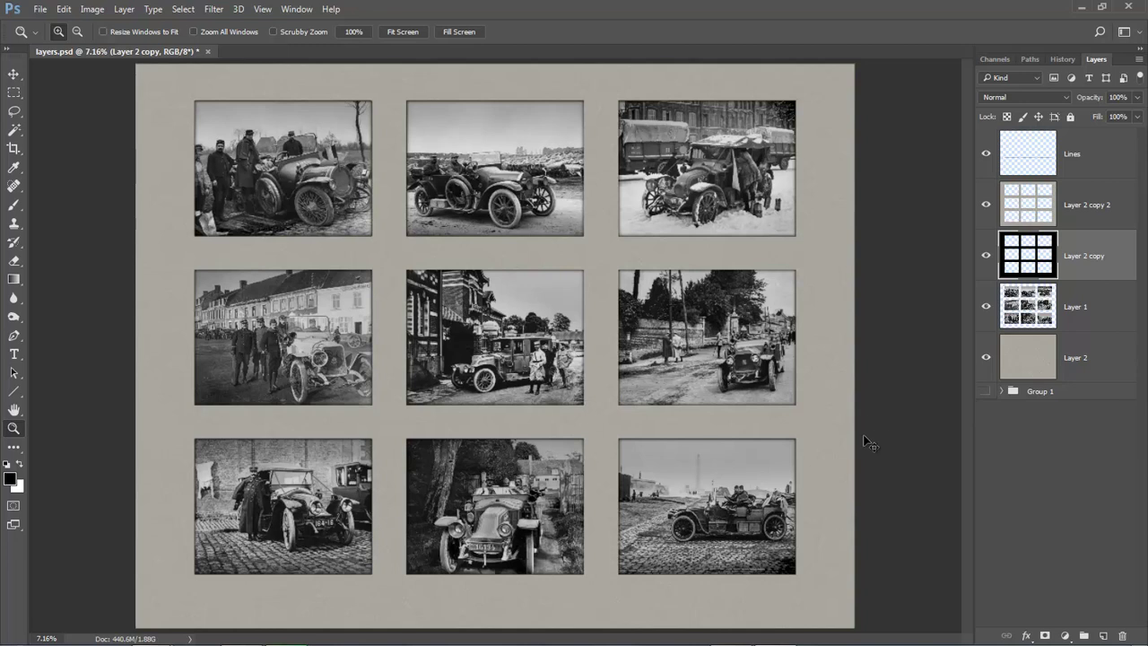
left_click_drag(171, 88, 395, 265)
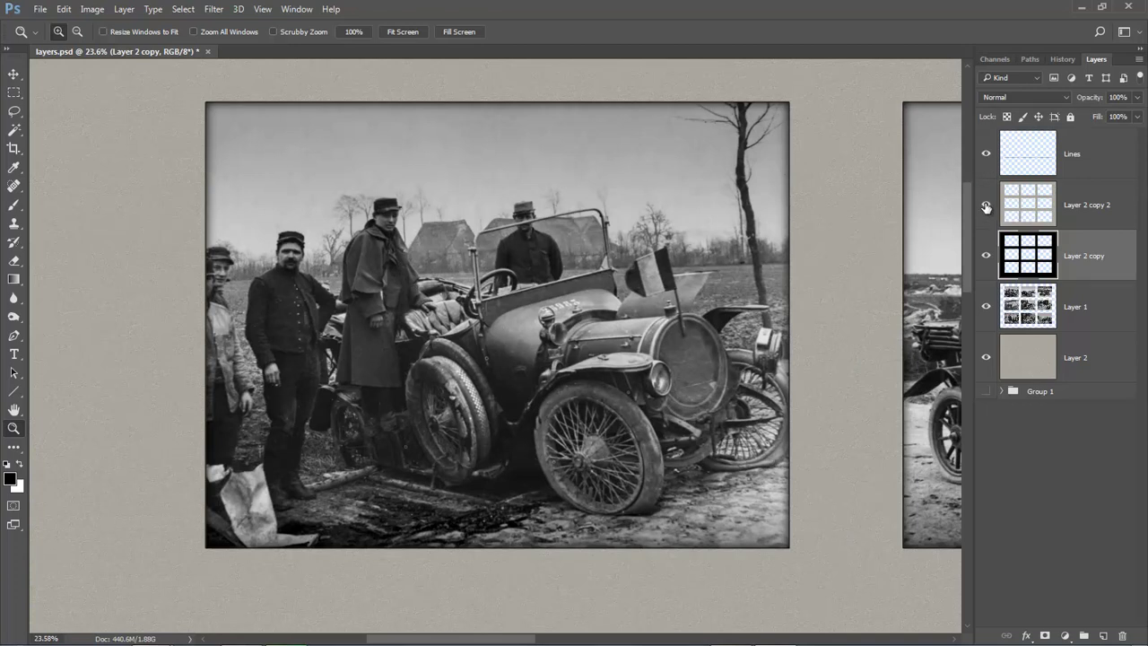
left_click(986, 209)
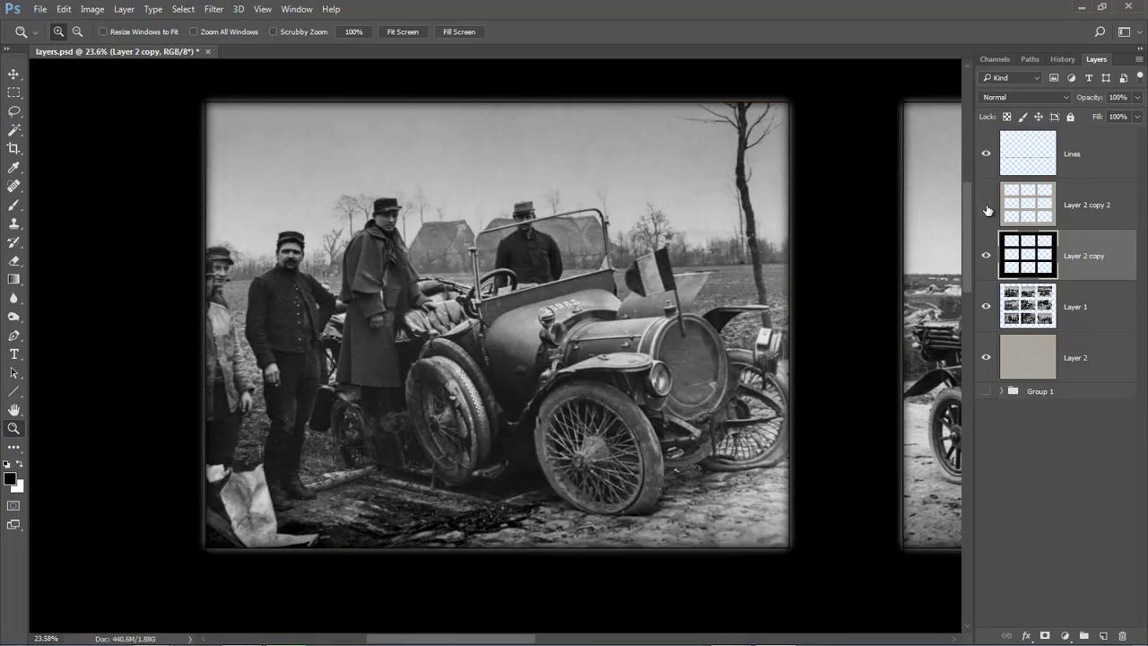
left_click(985, 259)
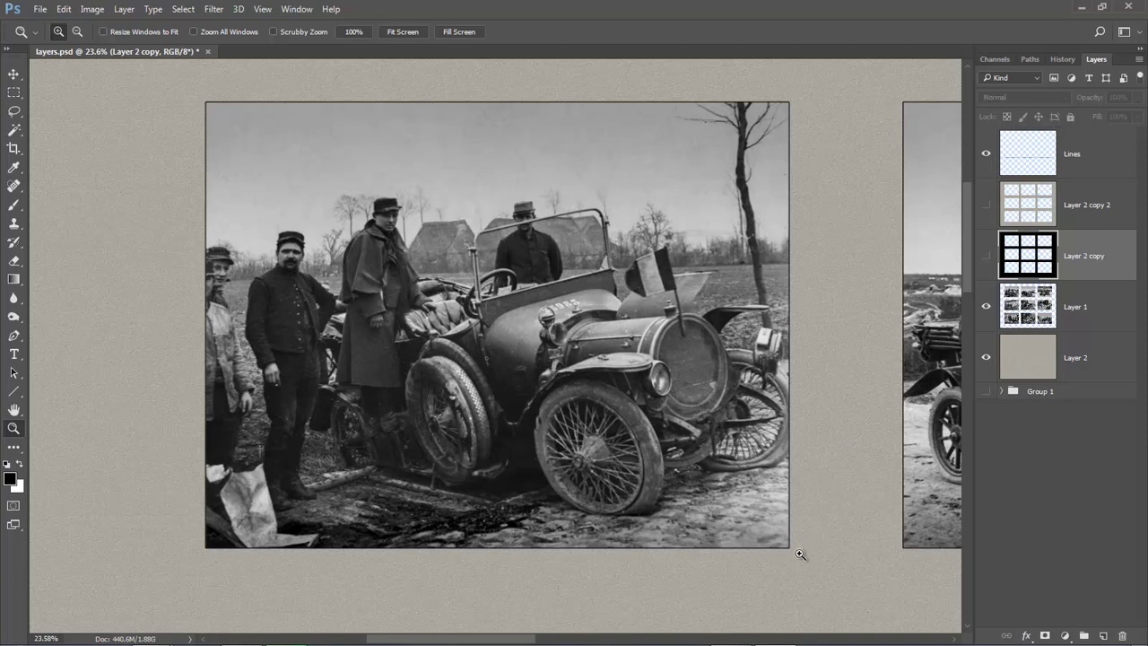
key("ctrl+0")
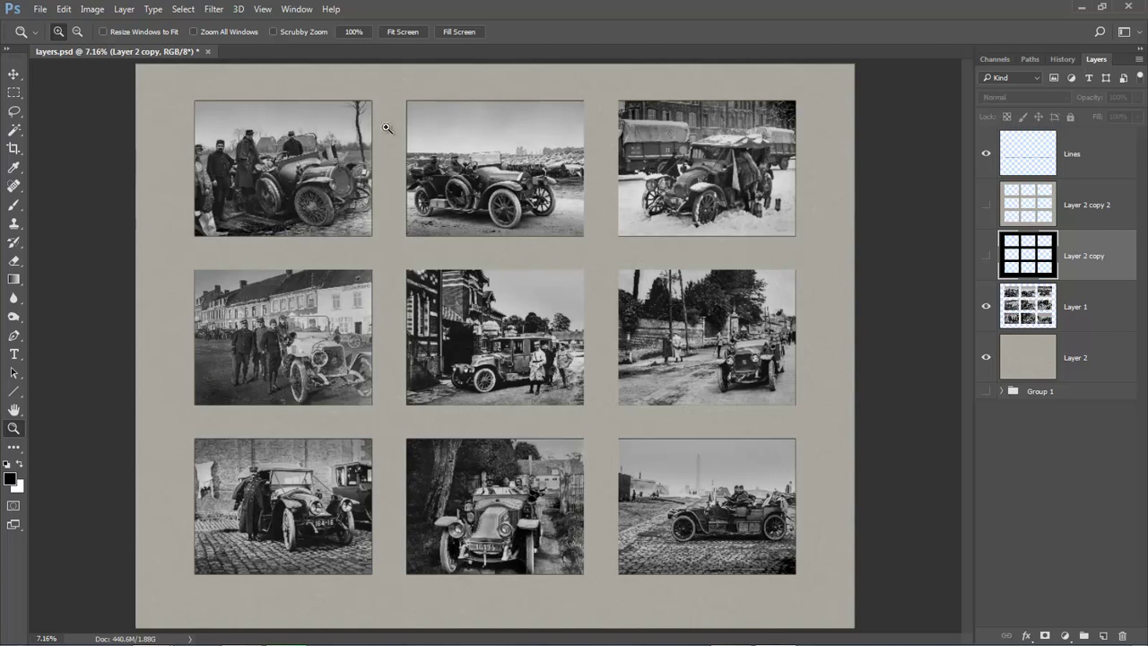
left_click_drag(398, 92, 595, 253)
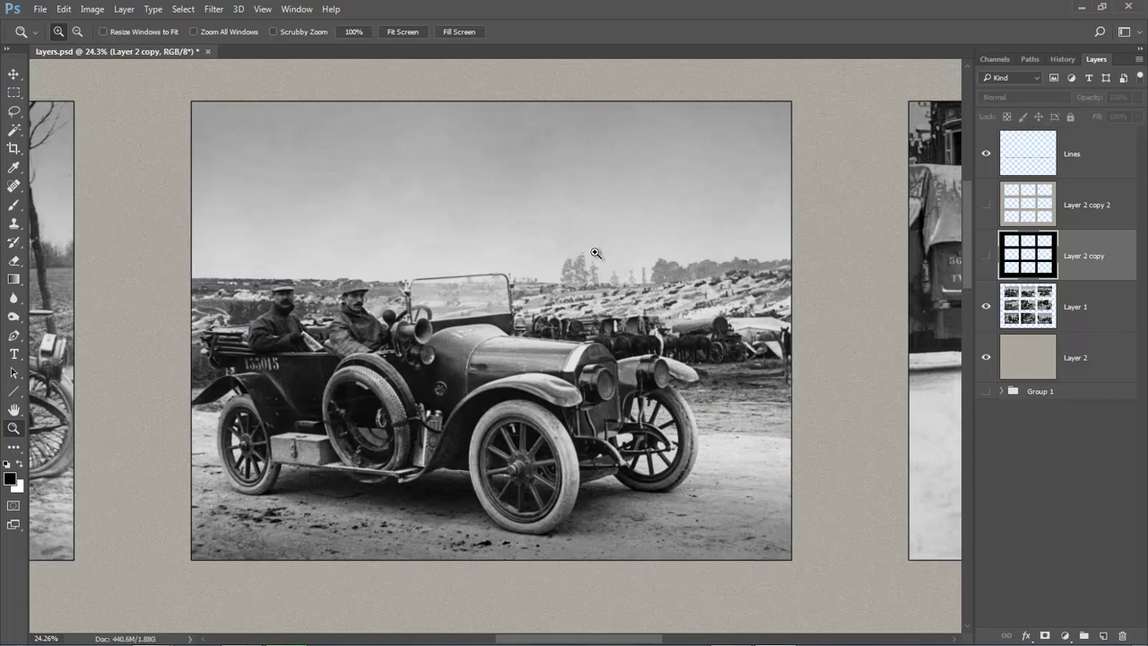
left_click(987, 206)
left_click(986, 257)
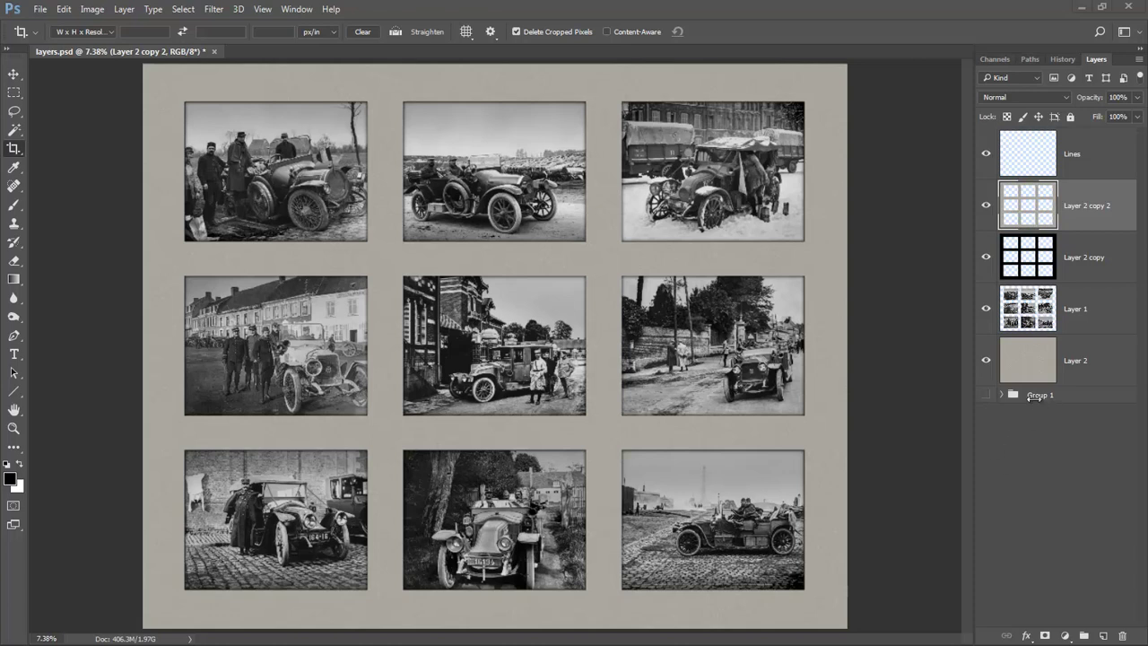
- Delete the hidden layer group and the plain textured background layer beneath the photos
left_click_drag(1031, 396, 1121, 635)
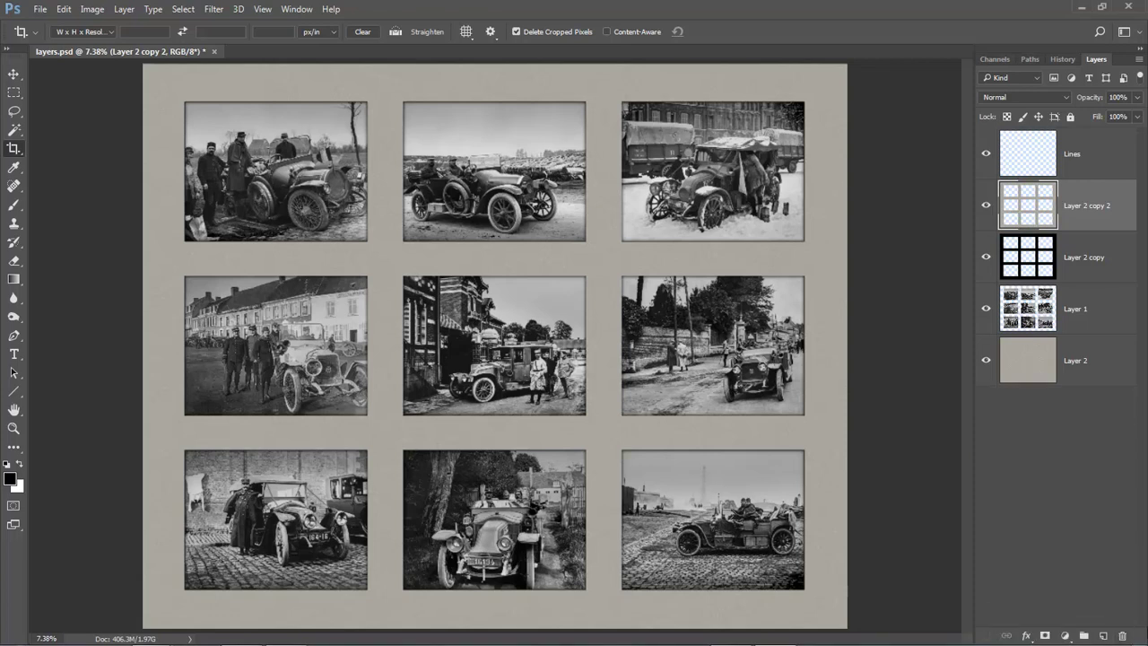
left_click_drag(1027, 359, 1122, 636)
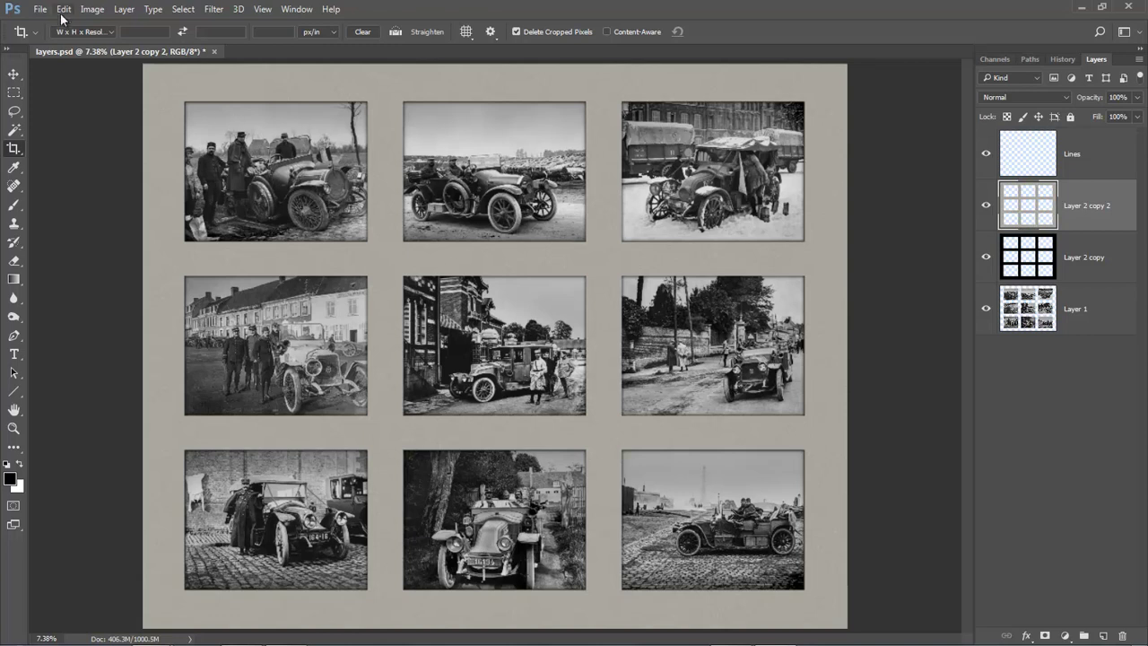
- Try lightening and darkening the textured frame with Levels midtone values of 1.78 and 0.56, and discard the adjustment
left_click(91, 10)
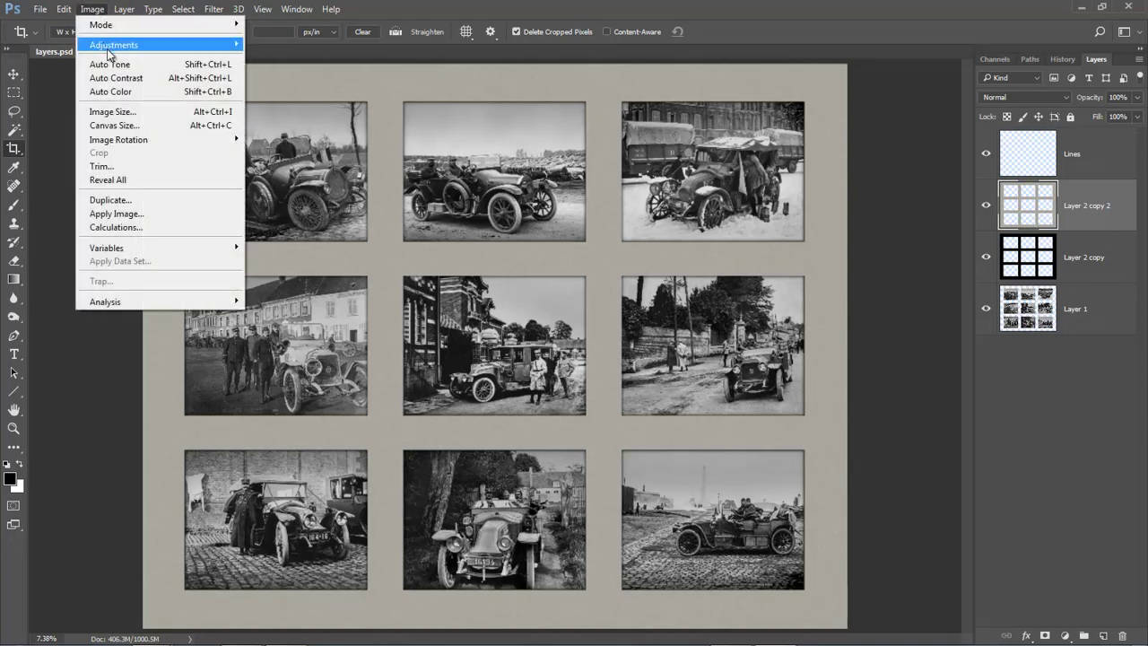
mouse_move(114, 50)
left_click(272, 62)
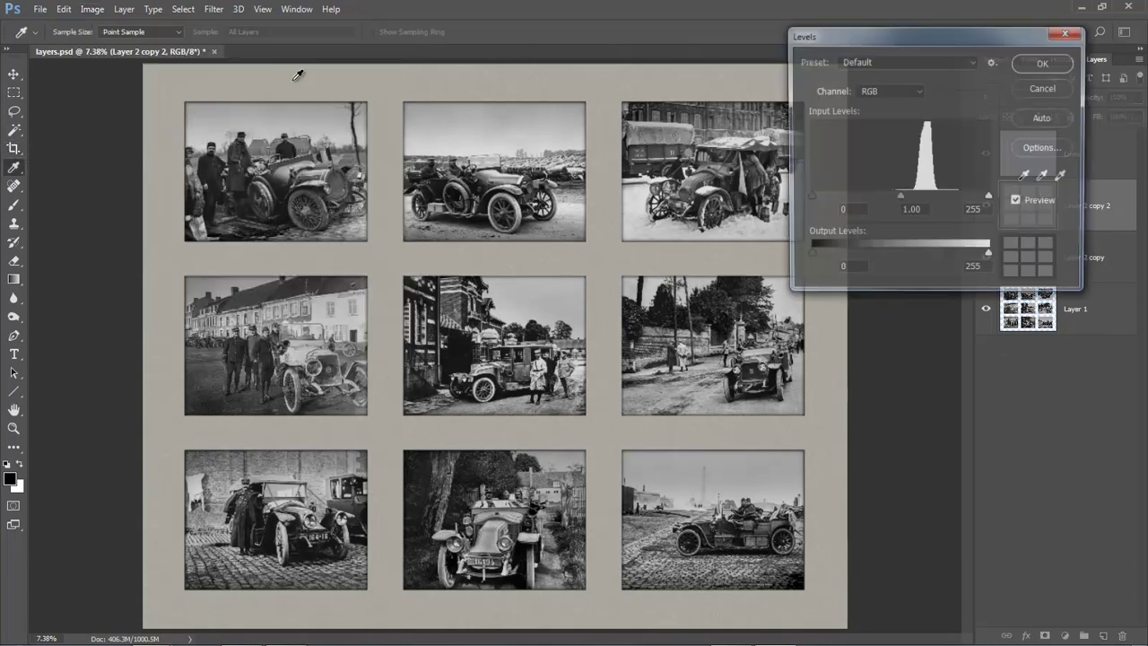
left_click_drag(933, 37, 1019, 121)
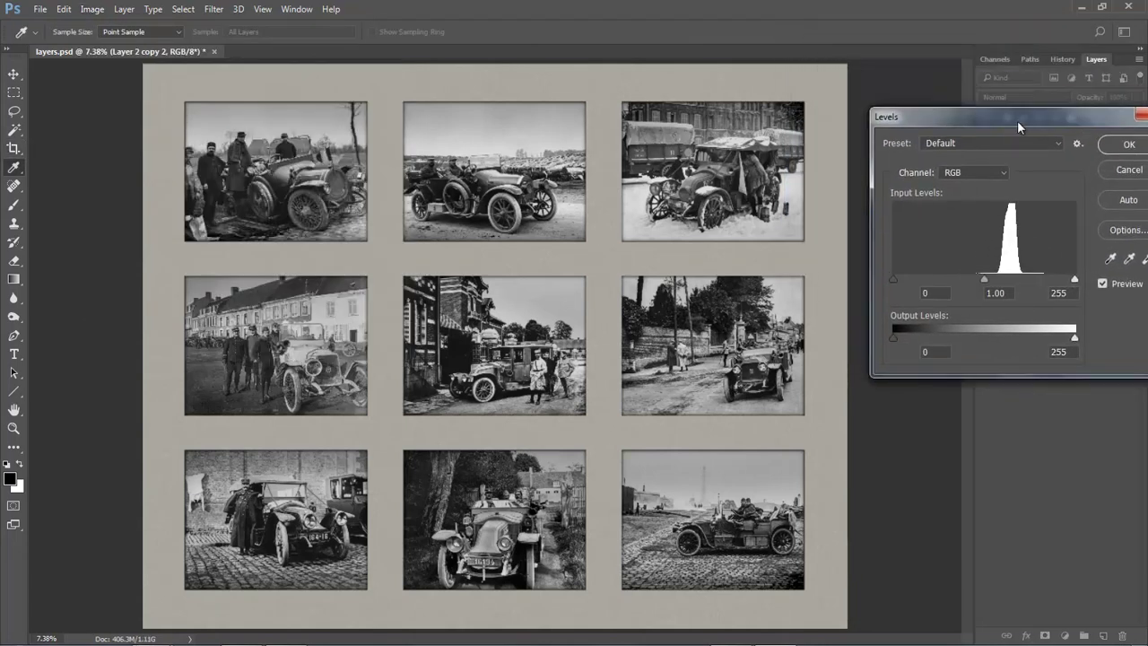
left_click_drag(982, 277, 946, 281)
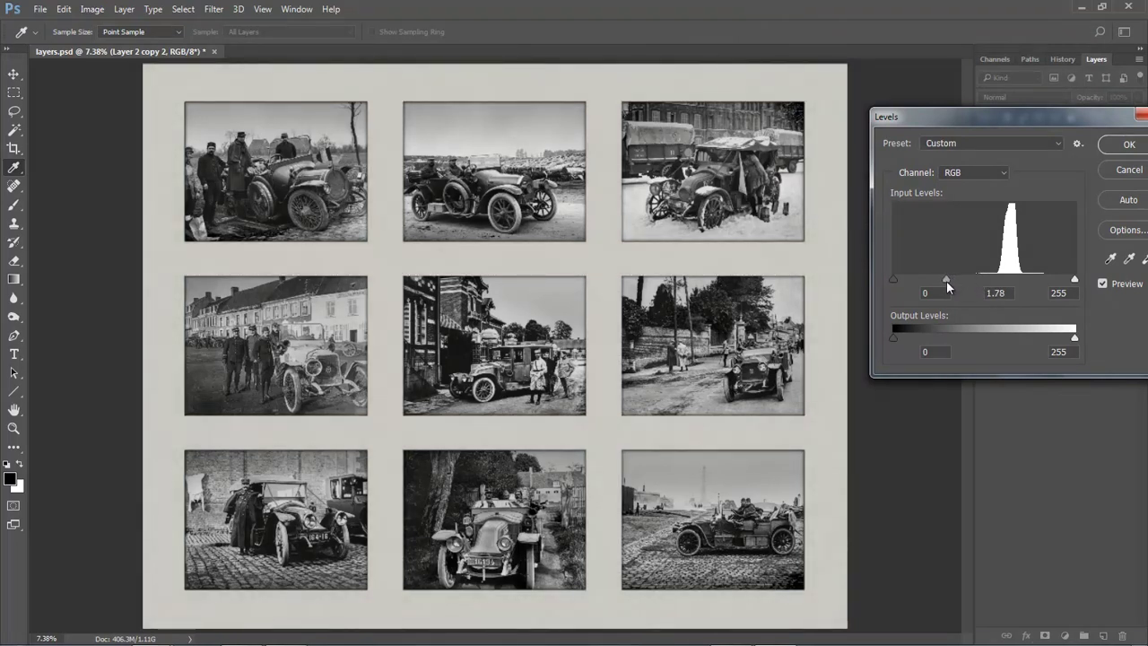
left_click_drag(947, 281, 948, 283)
left_click_drag(946, 278, 1017, 285)
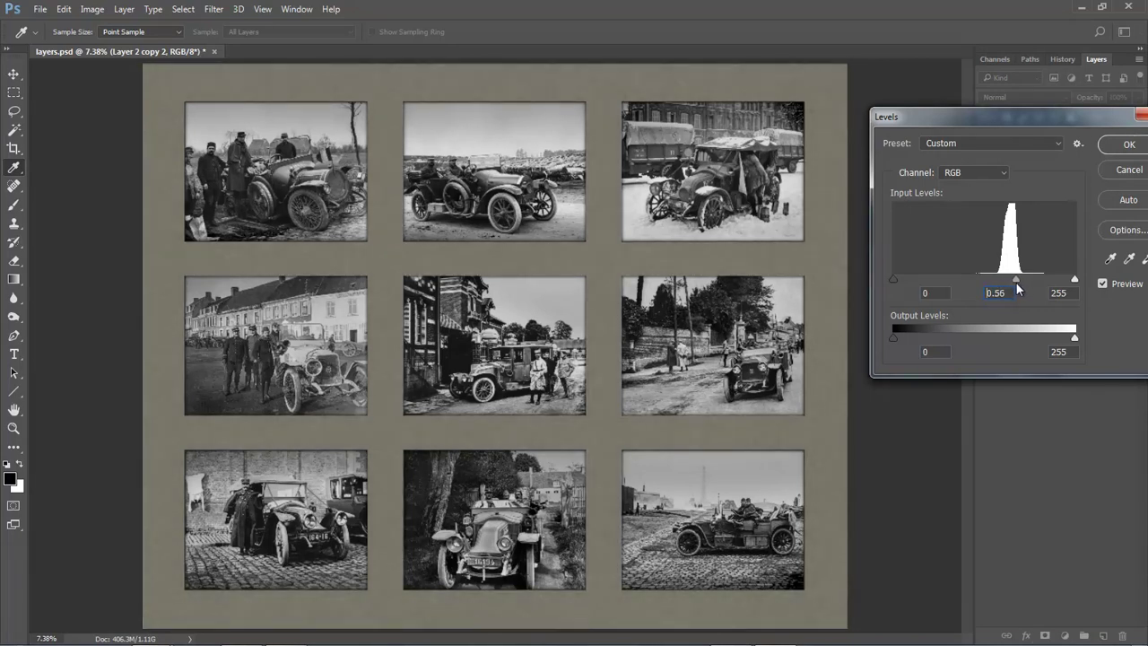
left_click(1126, 171)
key("c")
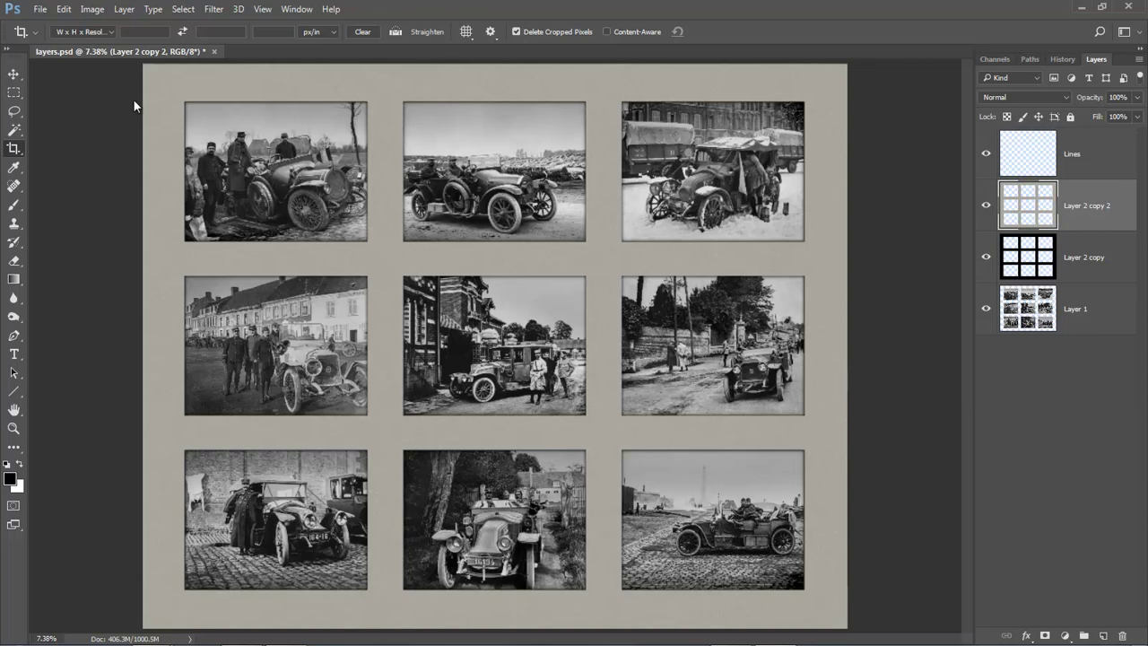
- Try a Hue/Saturation adjustment of -100 saturation and -24 lightness on the textured frame, and discard it
left_click(93, 10)
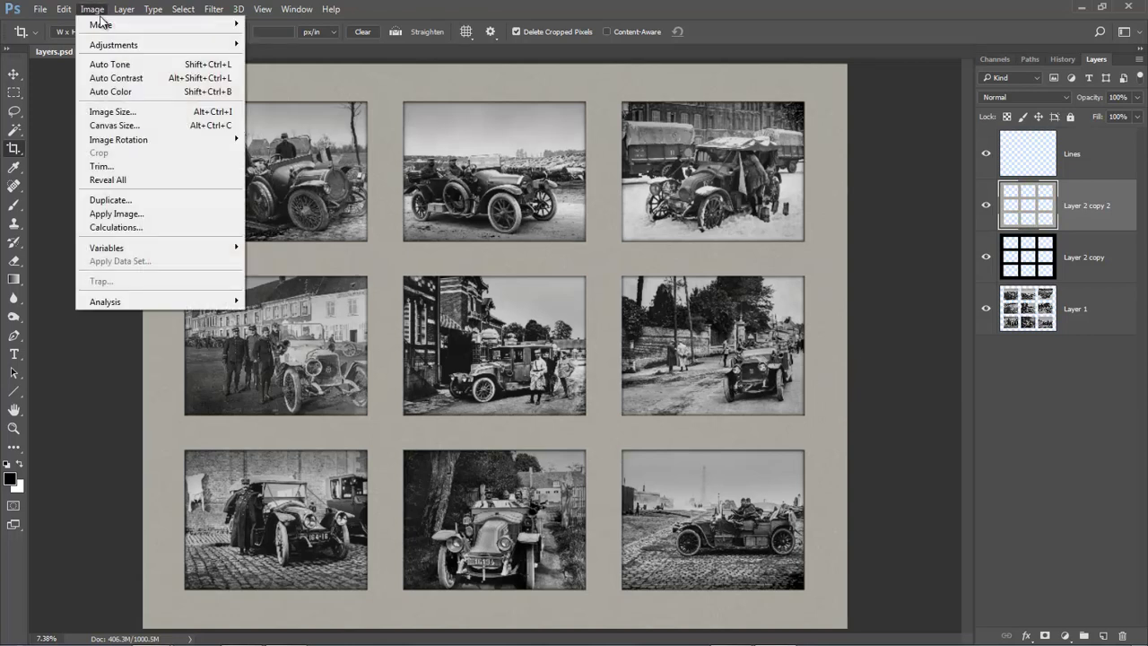
mouse_move(115, 47)
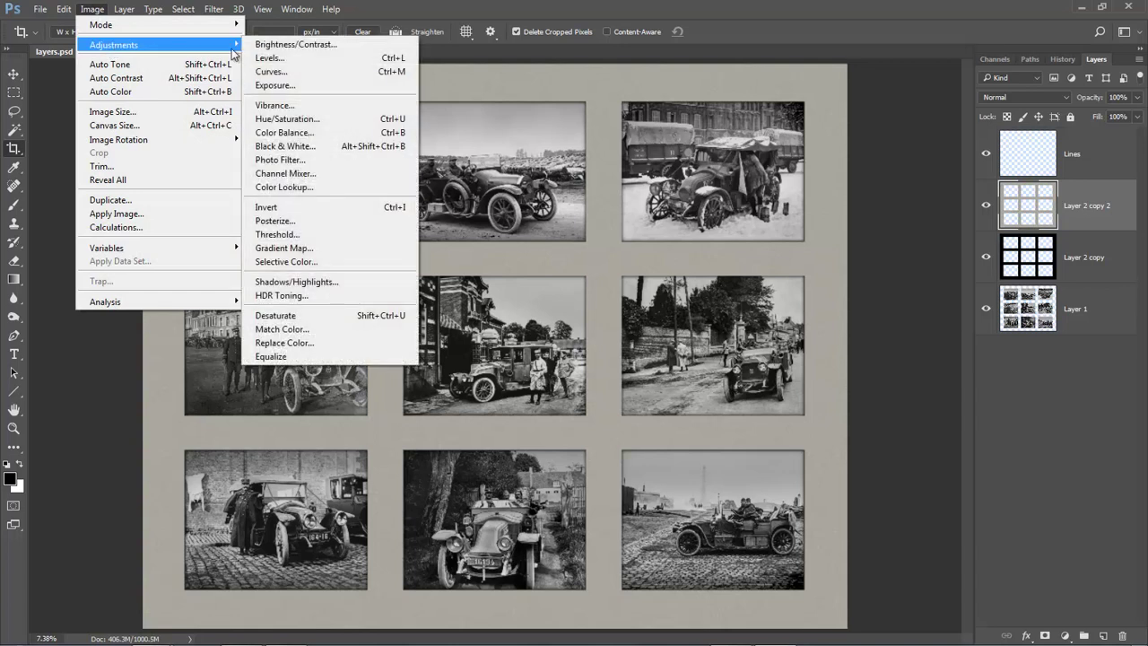
left_click(321, 124)
left_click_drag(890, 151, 818, 152)
mouse_move(892, 185)
left_mouse_down()
mouse_move(870, 190)
mouse_move(907, 188)
mouse_move(913, 199)
mouse_move(874, 195)
left_mouse_up()
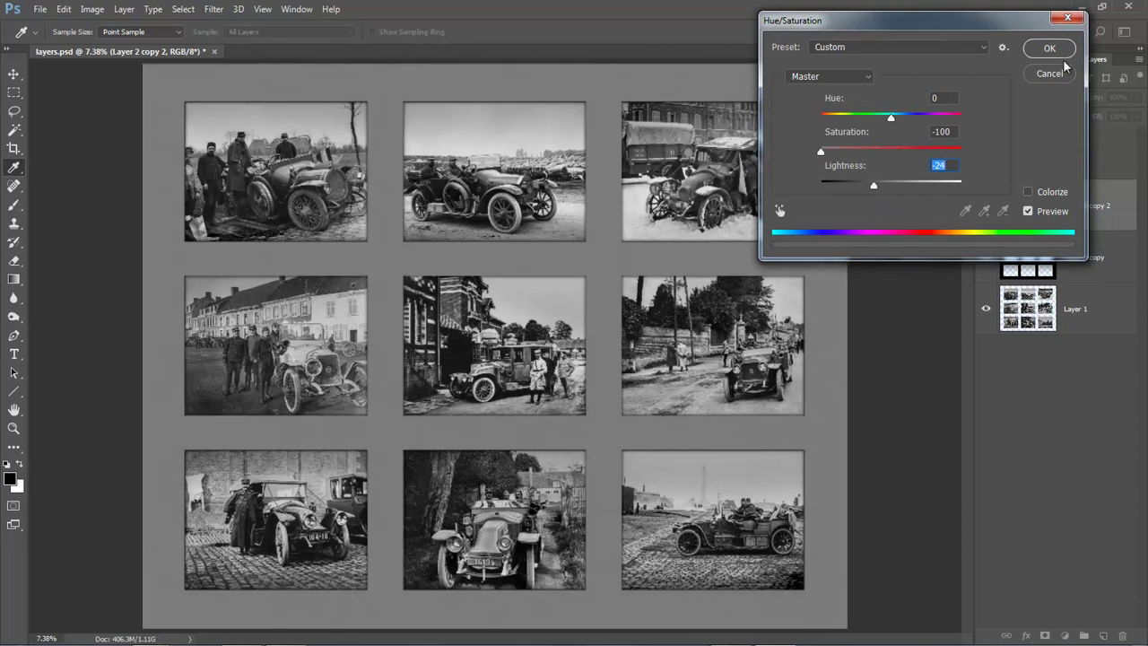
left_click(1044, 75)
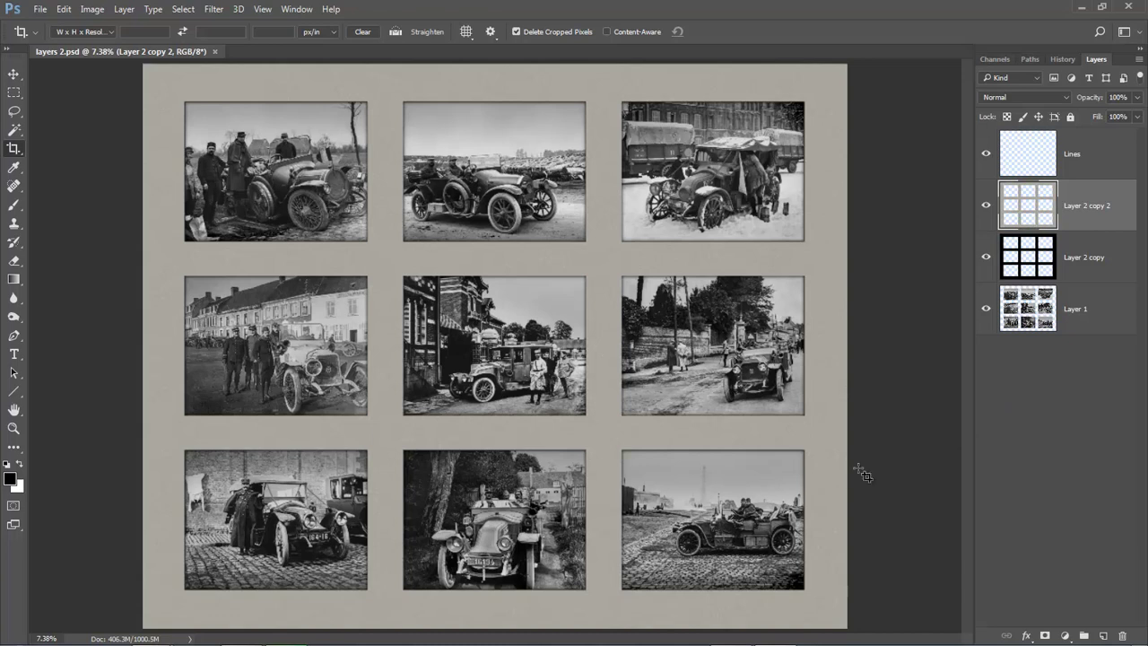
- Start a Hue/Saturation adjustment on the photo layer, Layer 1, with Colorize enabled and the hue at 24
left_click(13, 428)
left_click_drag(170, 93, 610, 436)
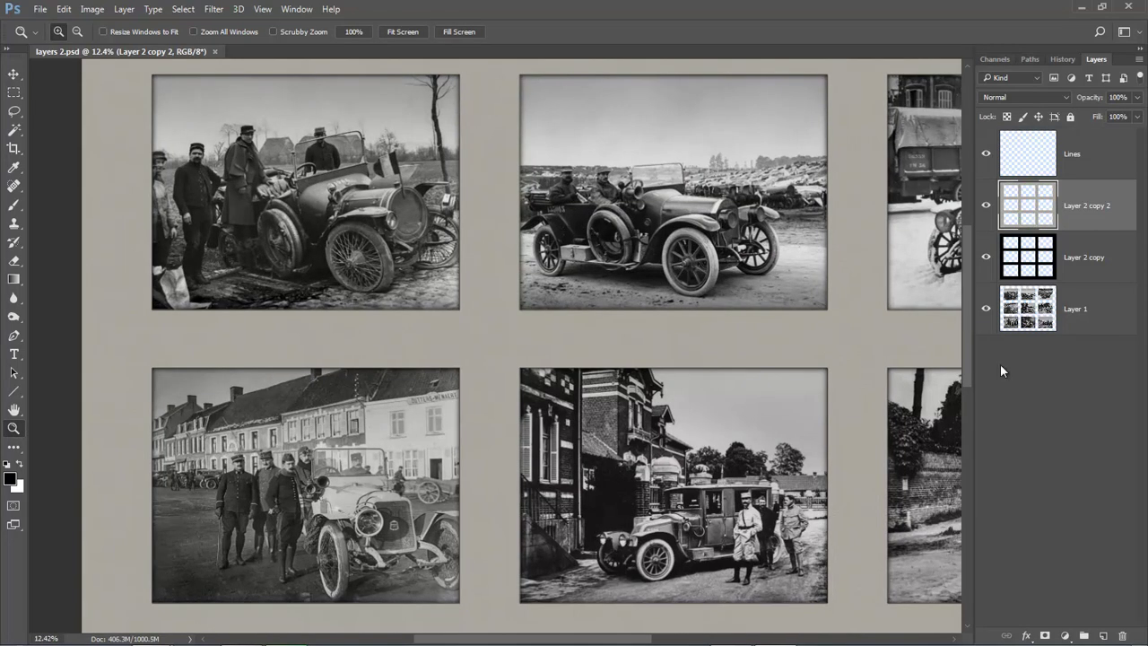
left_click(1075, 311)
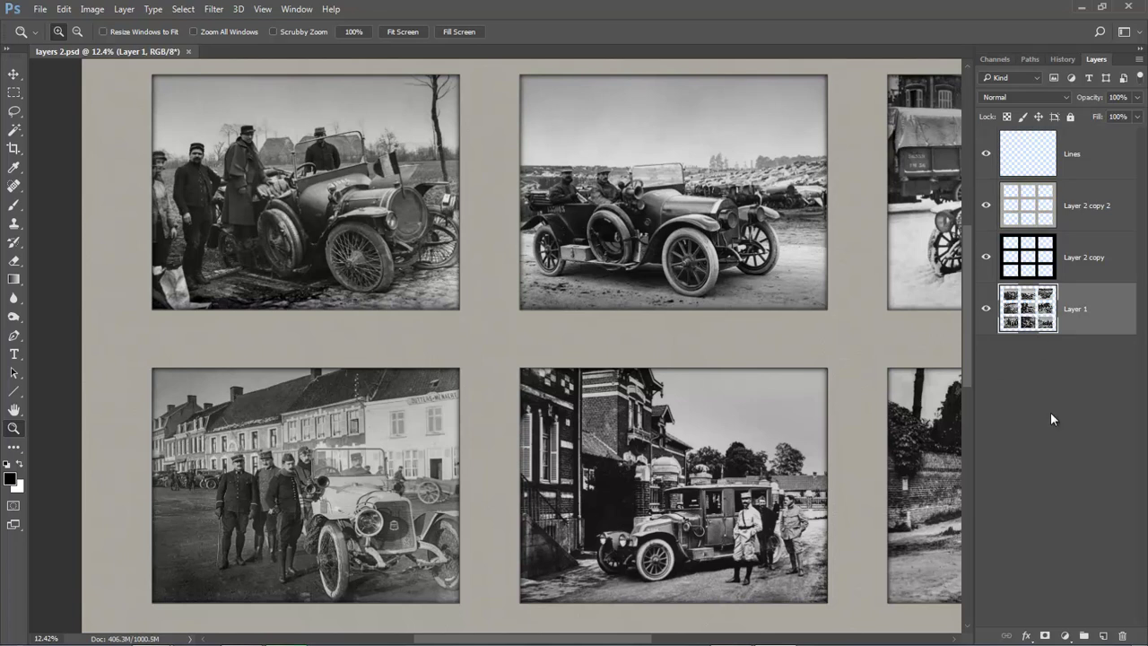
key("ctrl+u")
left_click_drag(907, 26, 983, 41)
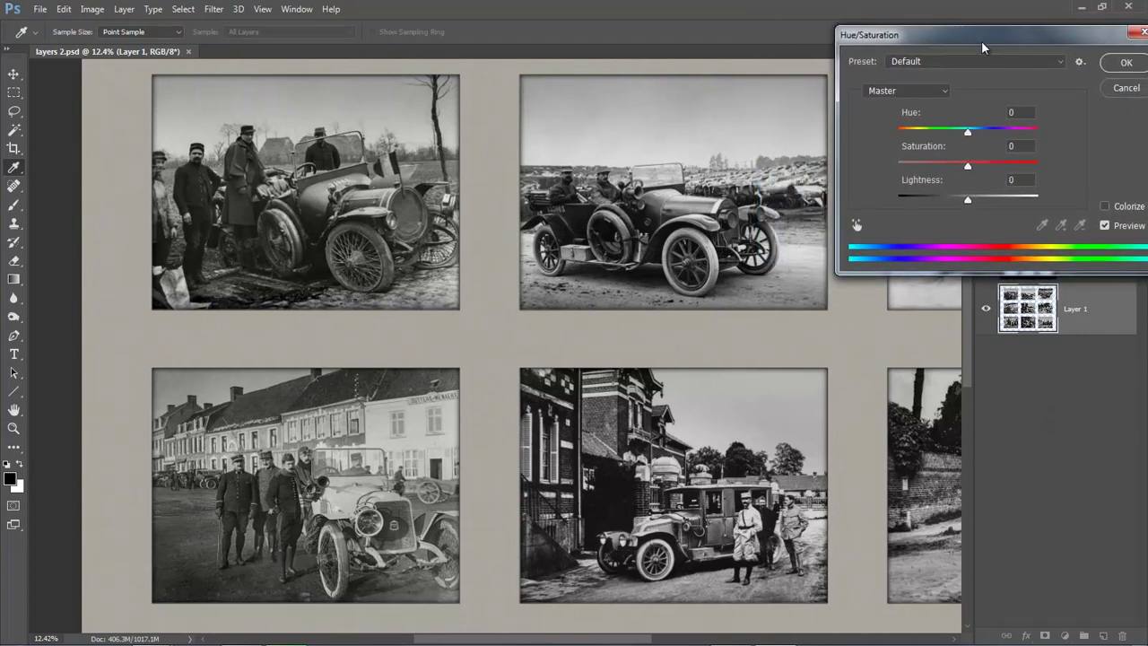
left_click(1105, 206)
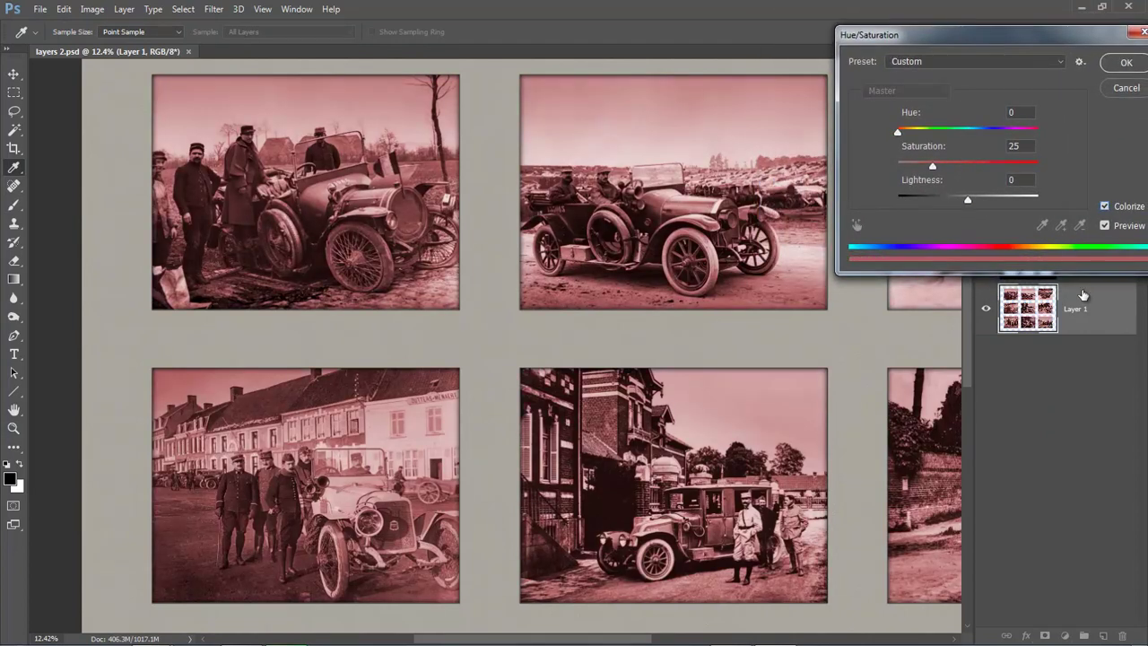
left_click(1017, 112)
type("24")
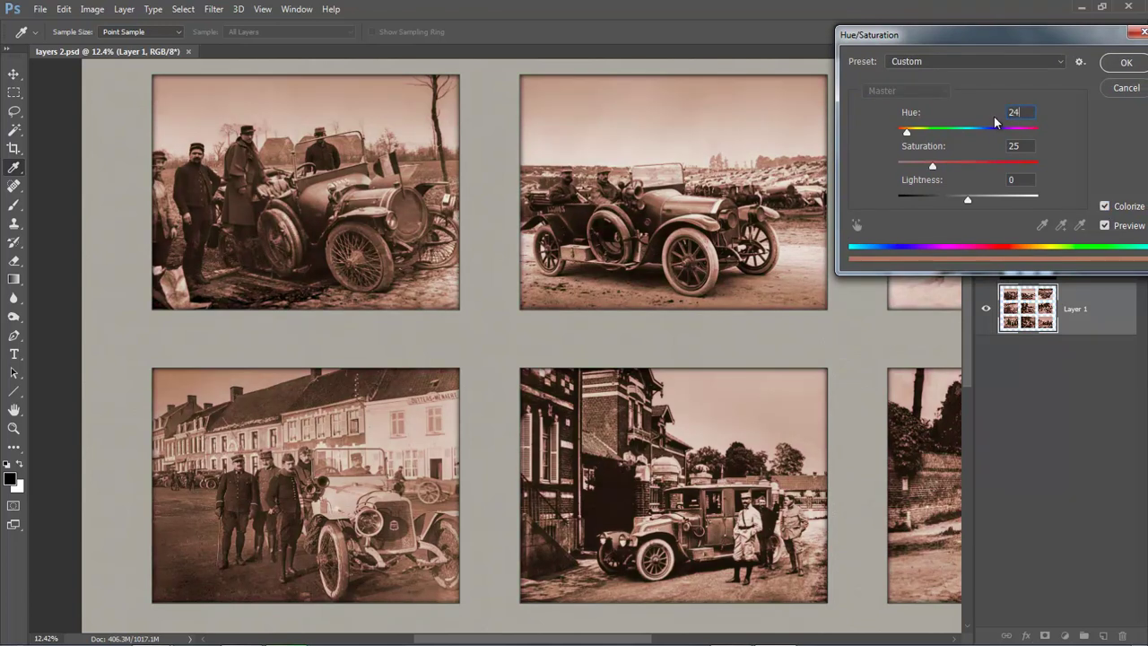
- Try saturation values of 8, 15 and 6 for the photos' sepia tint and compare it with the untinted originals
left_click(1023, 147)
left_click_drag(1023, 148, 983, 154)
type("8")
type("15")
double_click(1025, 147)
type("6")
left_click(1106, 228)
left_click(1103, 226)
left_click(1103, 228)
left_click(1105, 227)
- Set the tint's saturation to 8, apply it to the photos and review the whole collage with the panels collapsed
left_click_drag(1017, 148, 980, 160)
type("8")
left_click(1103, 227)
left_click(1107, 230)
left_click(1126, 63)
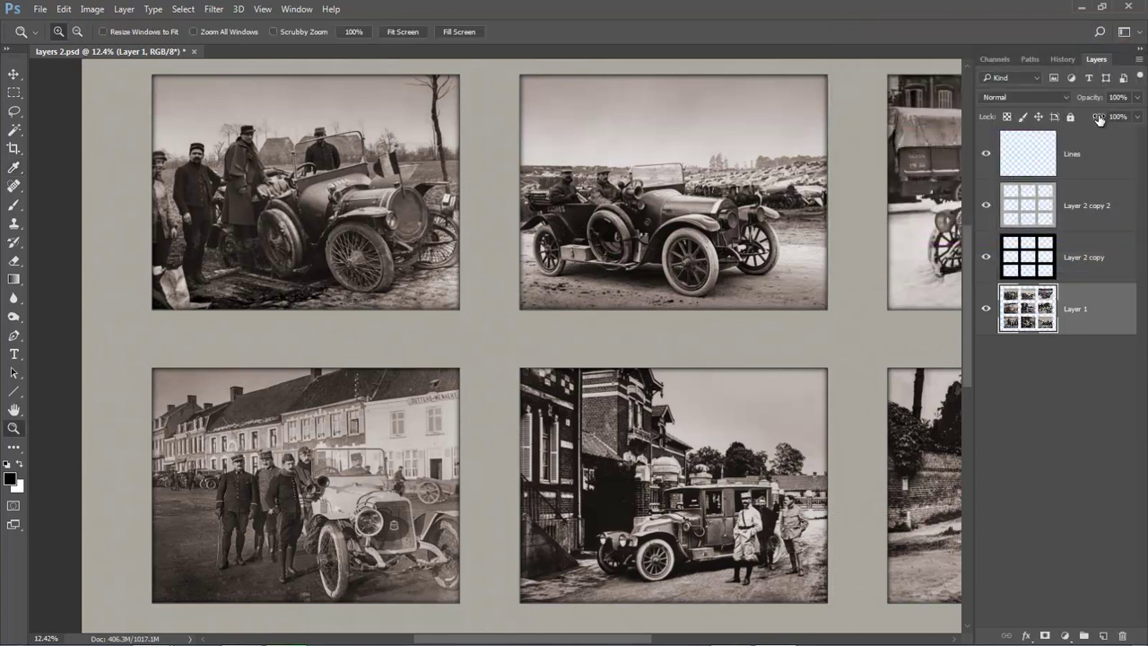
key("ctrl+0")
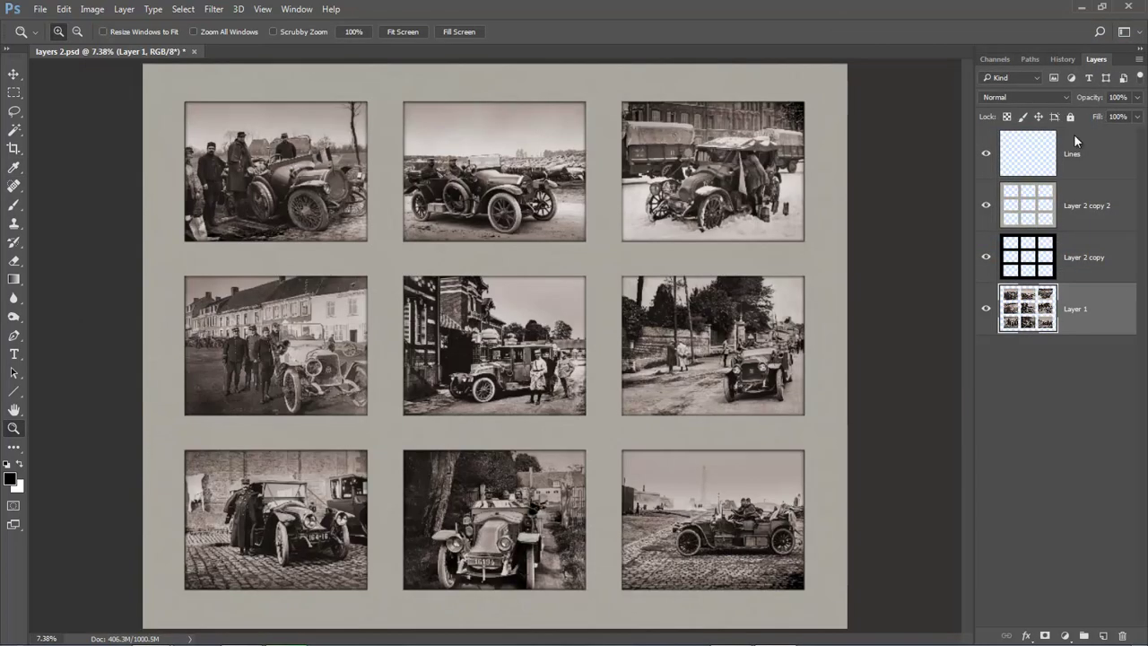
left_click(1140, 52)
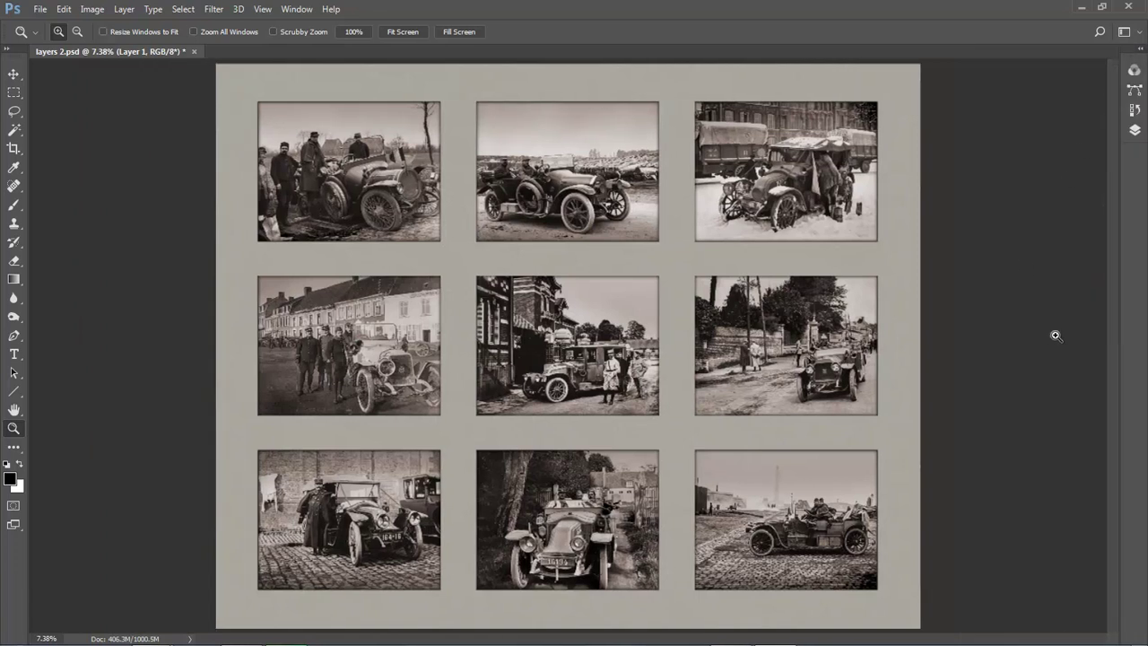